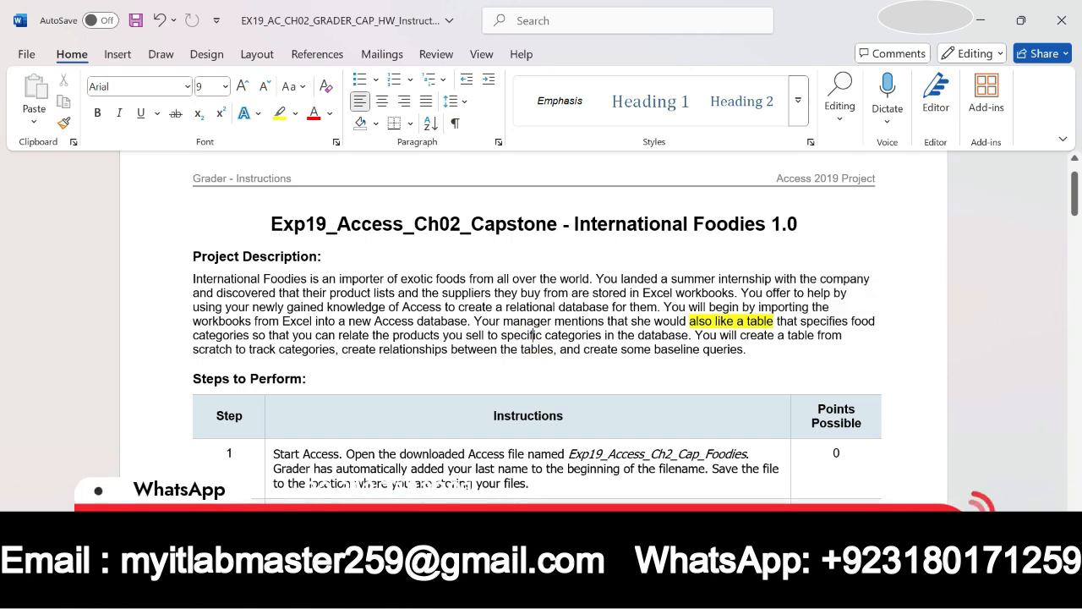
Highlight in yellow the project description phrases about creating a table from scratch, creating relationships between the tables and creating some baseline queries.
drag(691, 335, 284, 349)
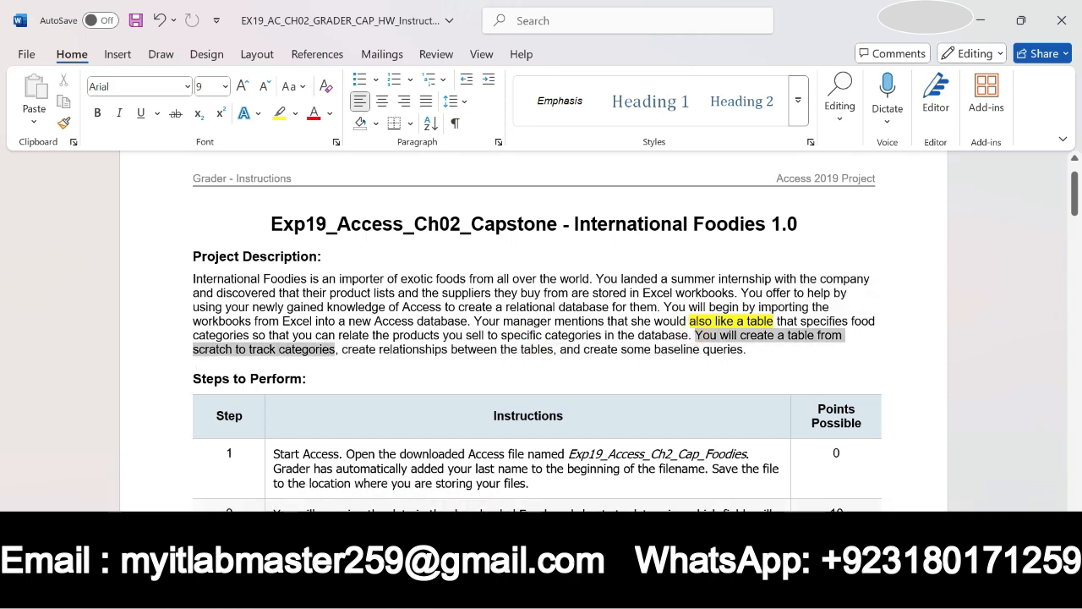
drag(338, 351, 341, 355)
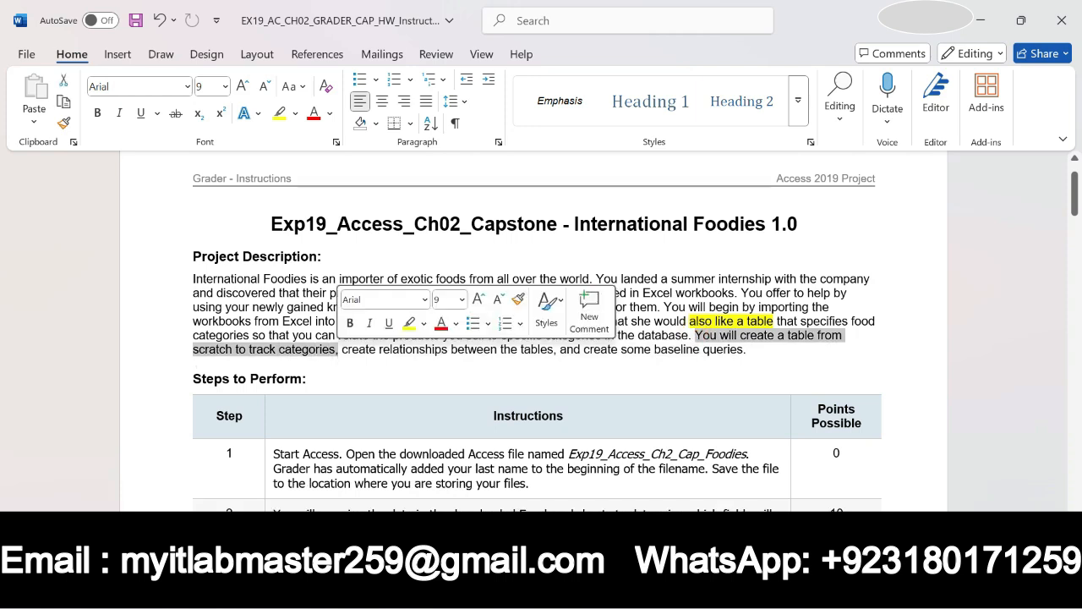
click(406, 324)
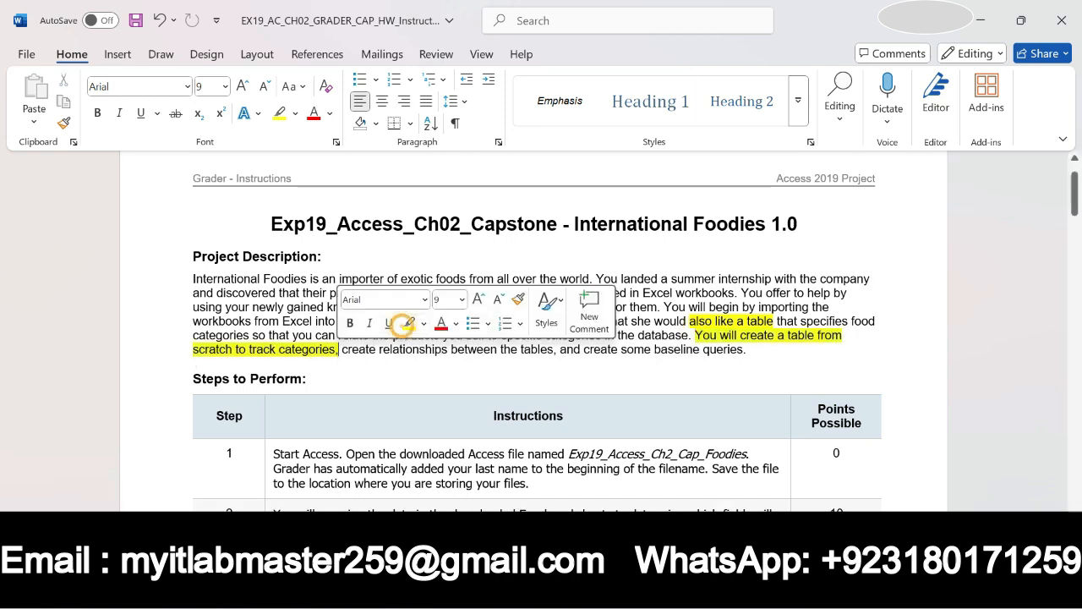
drag(347, 348, 554, 350)
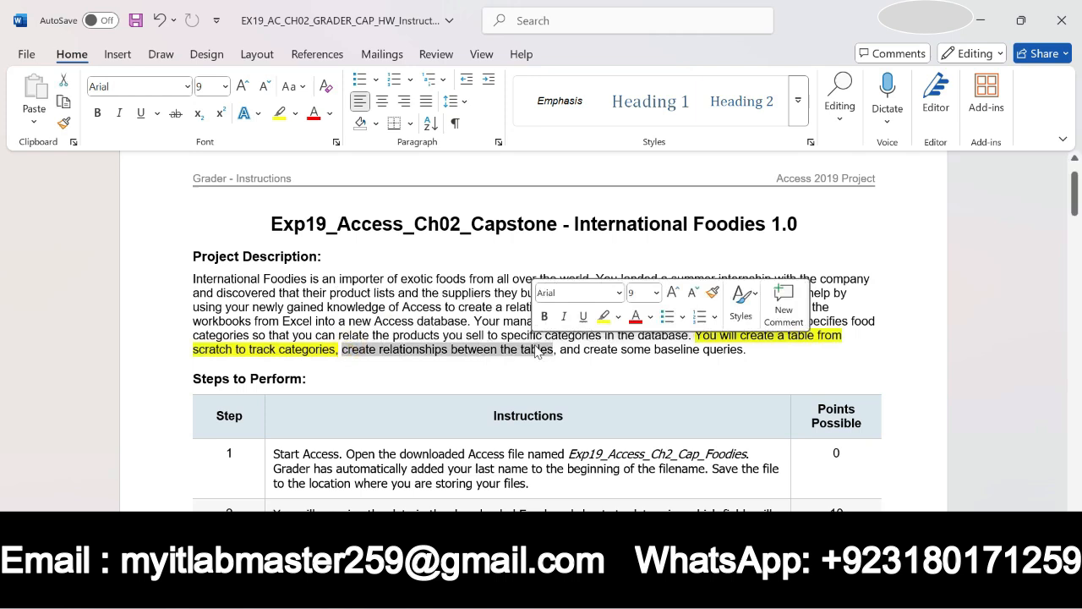
click(605, 317)
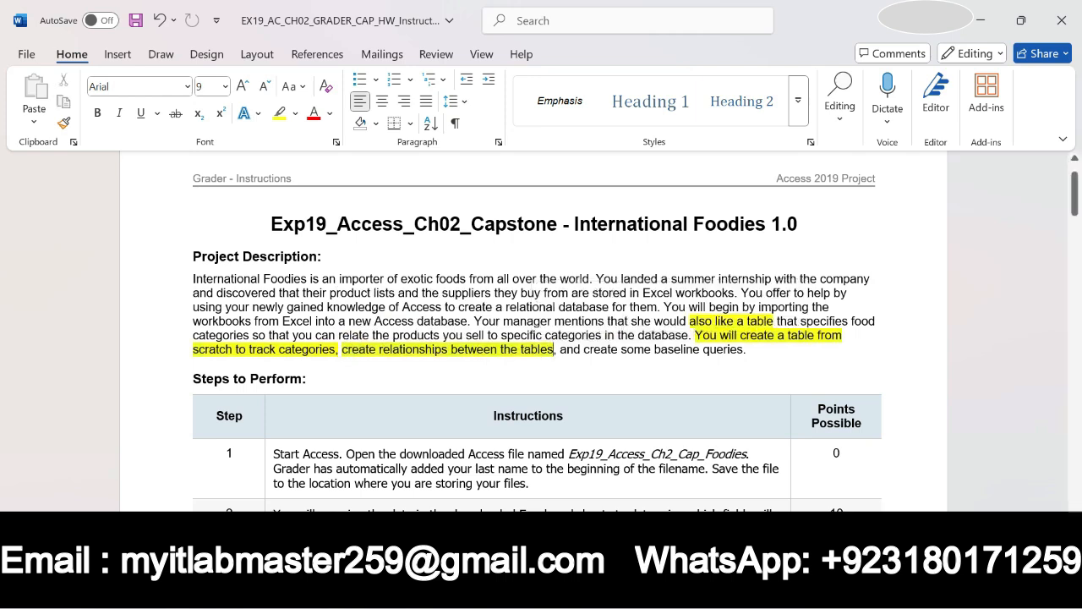
drag(645, 350, 736, 357)
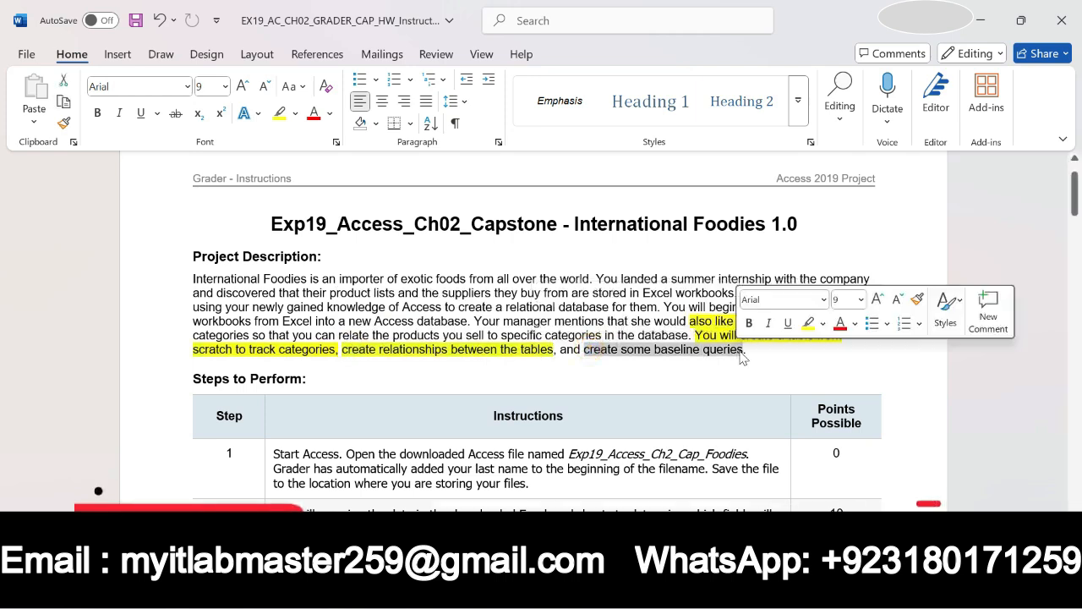
click(807, 323)
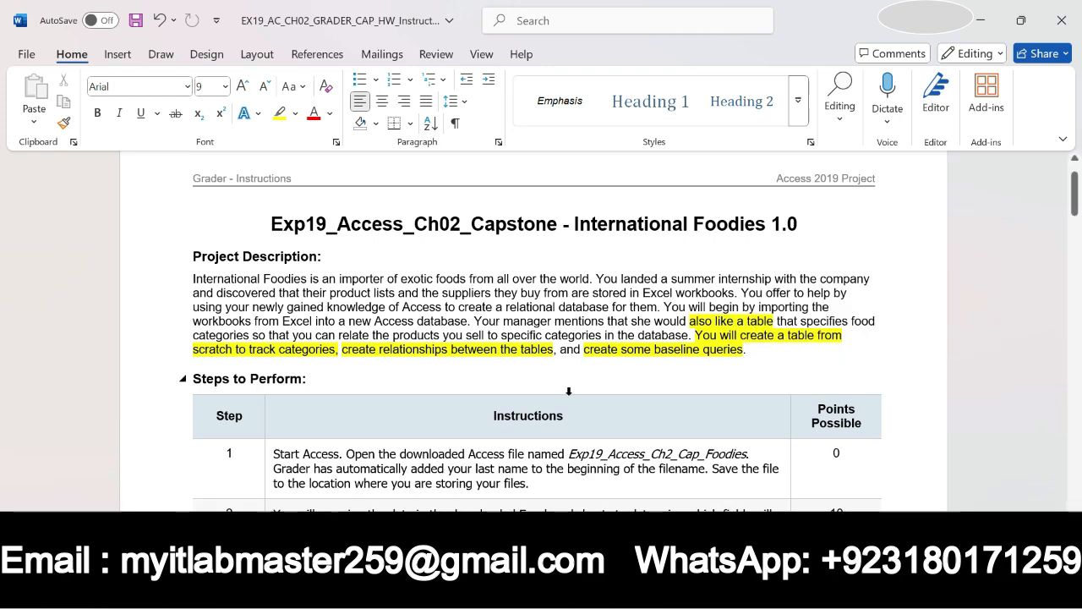
Check step 1 of the instructions against the Foodies database open in Access, and return to the Word document to read step 2.
scroll(381, 457, down, 3)
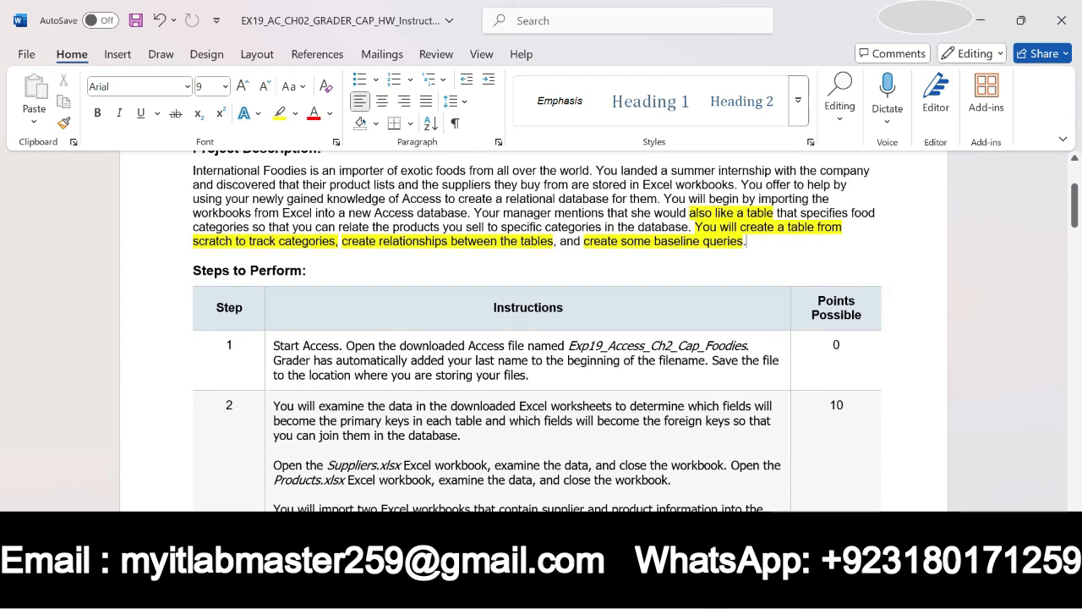
key(alt+Tab)
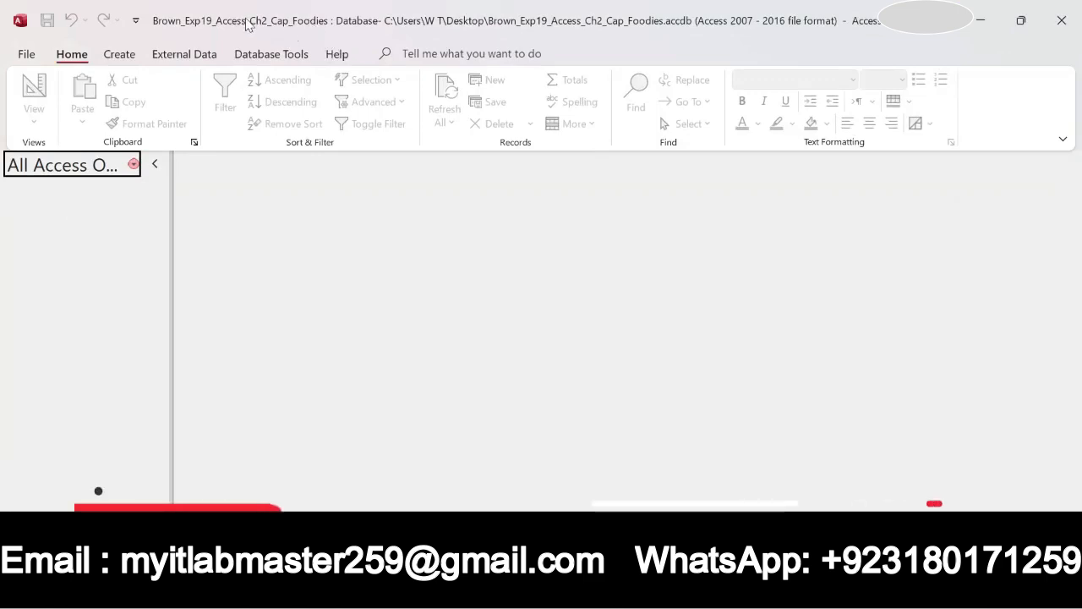
key(alt+Tab)
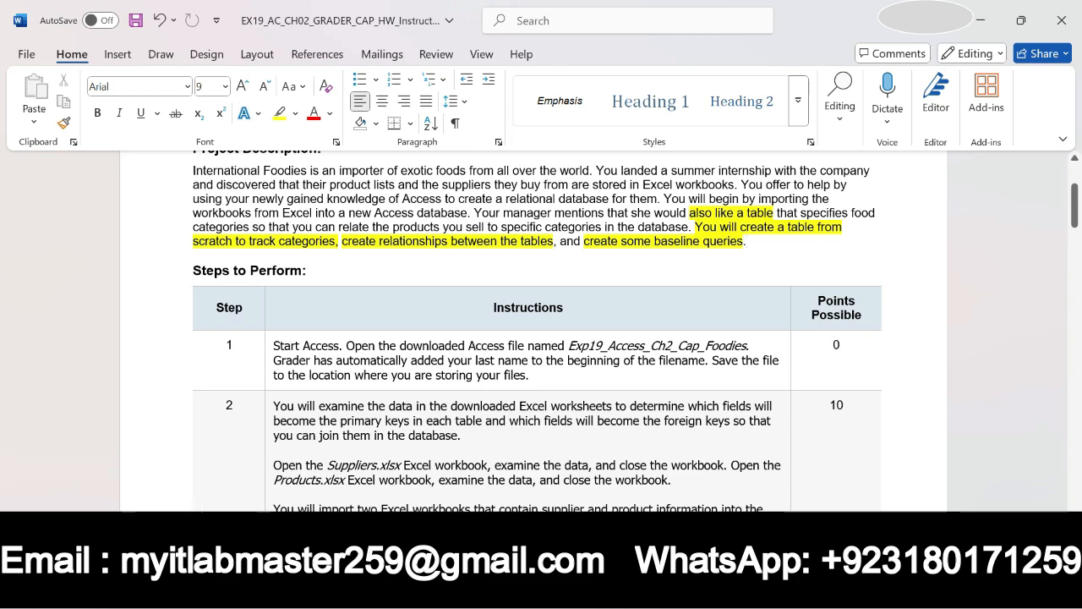
scroll(390, 395, down, 2)
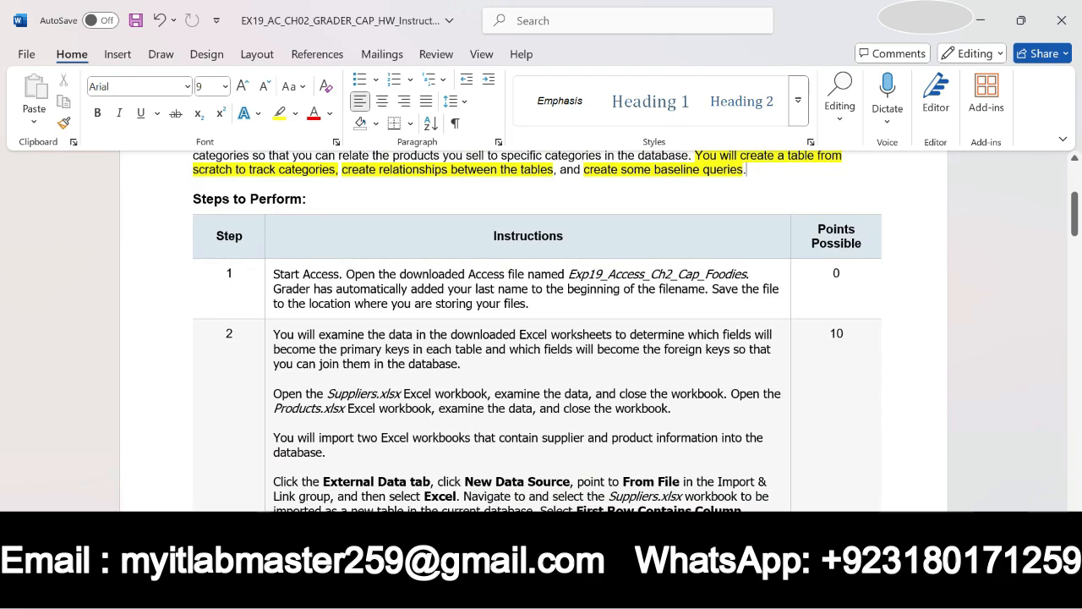
Open the Suppliers workbook from the desktop, enable editing and examine its records from the first to the last row.
click(981, 20)
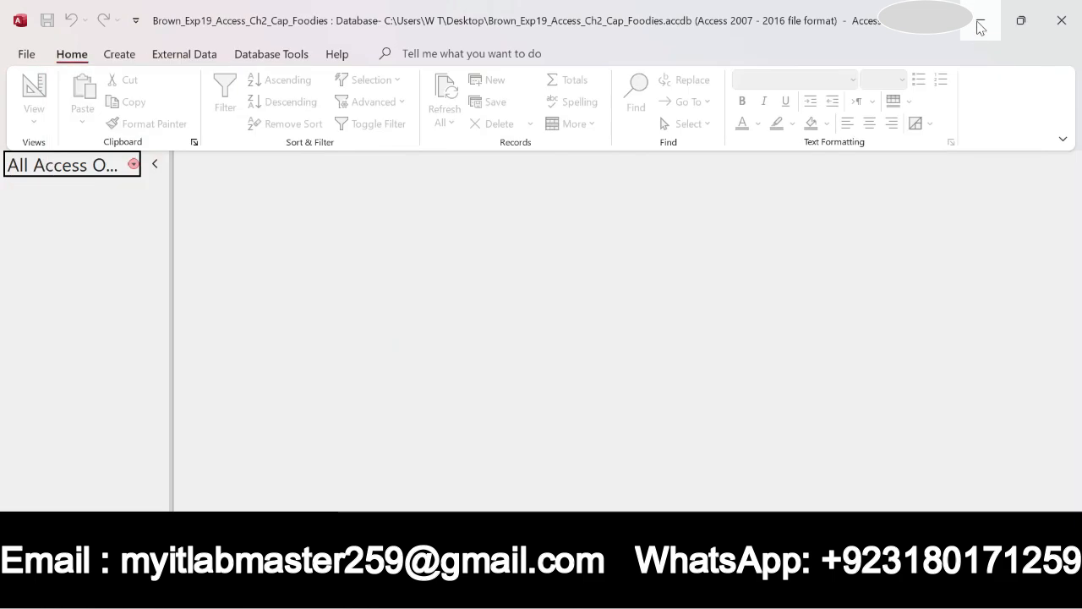
click(978, 24)
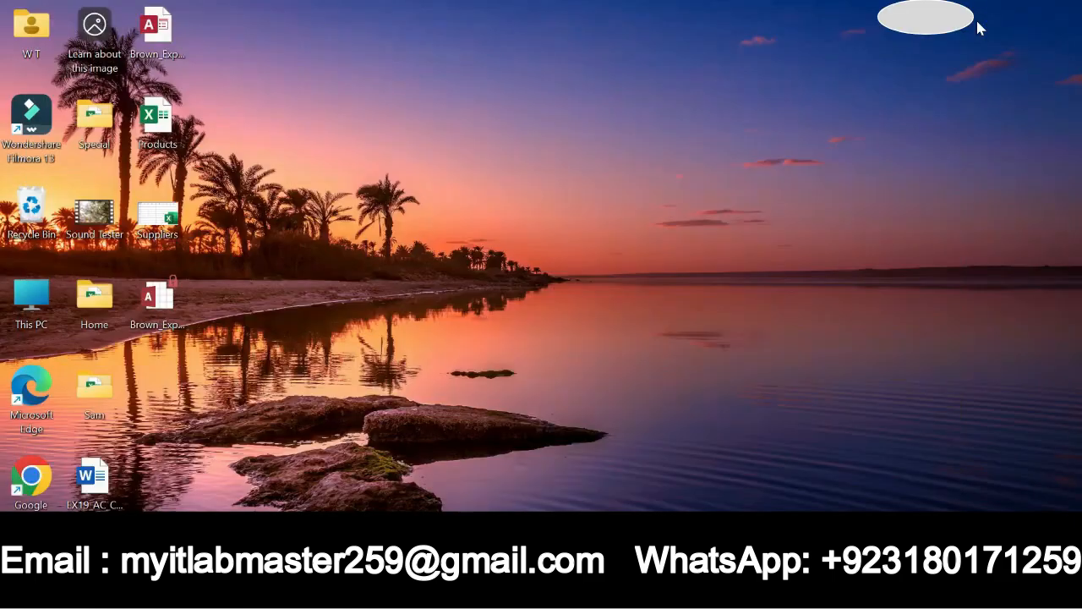
double_click(157, 219)
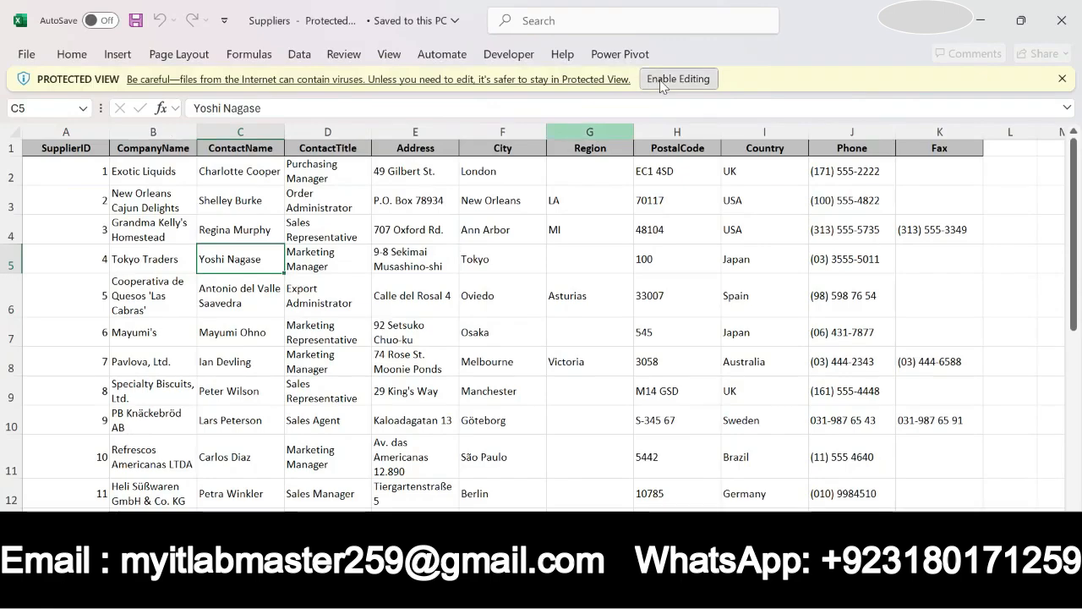
click(660, 80)
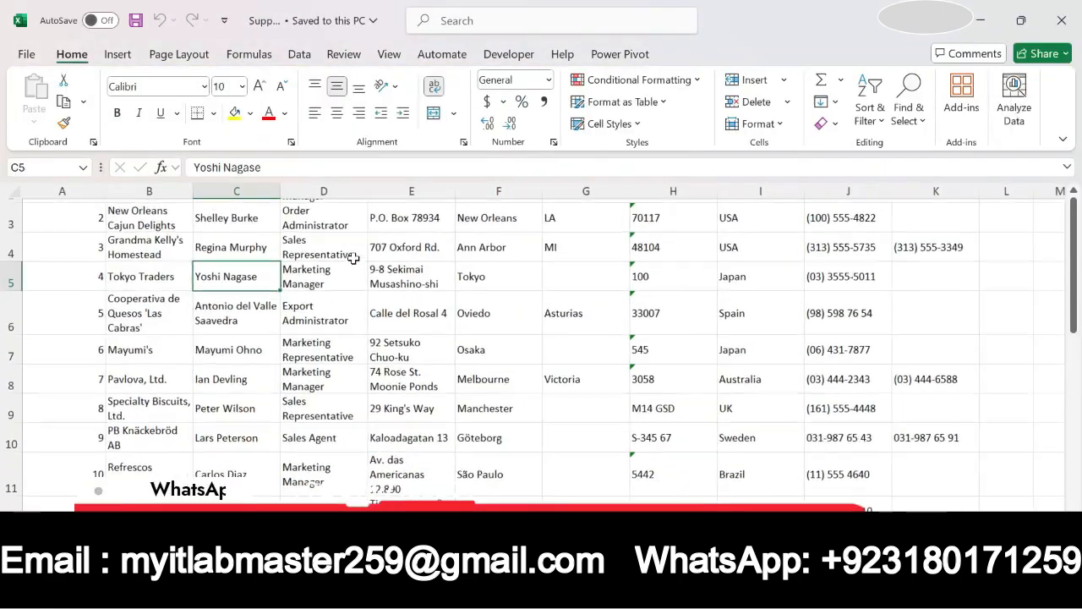
scroll(353, 258, up, 1)
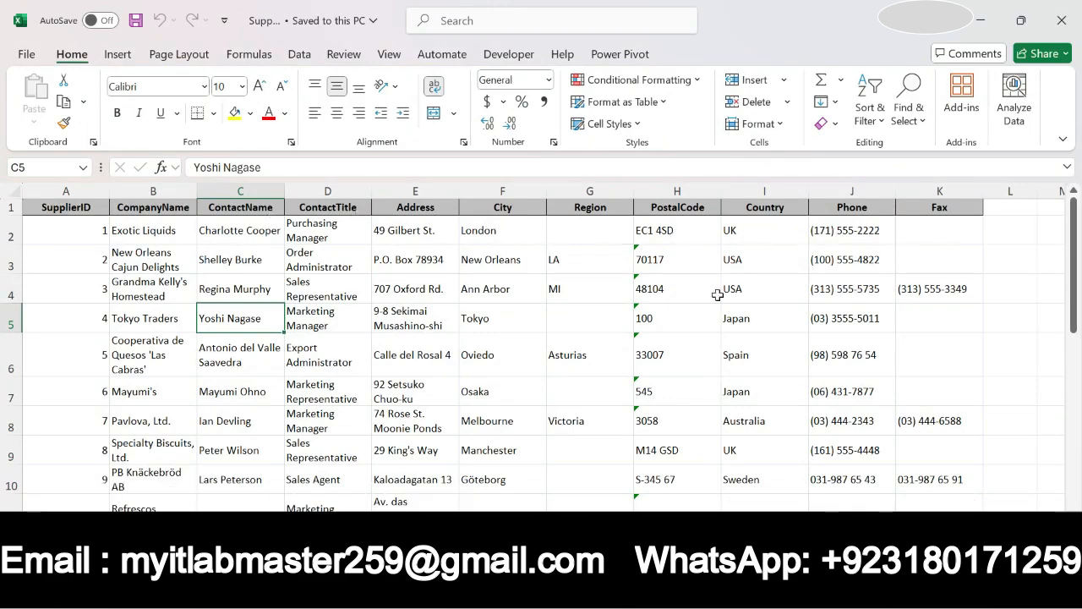
scroll(717, 294, down, 5)
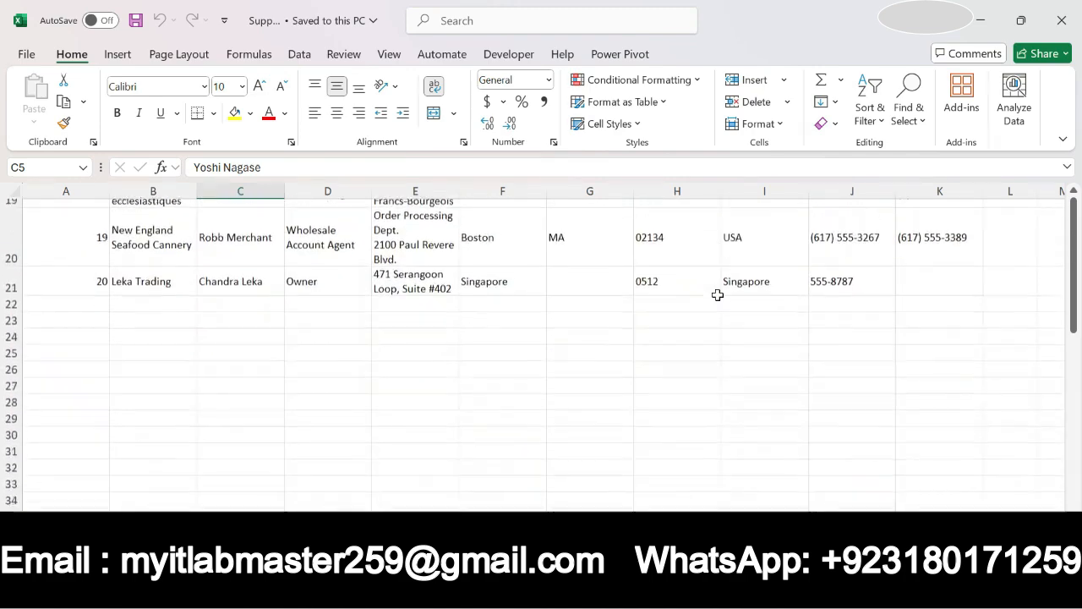
scroll(716, 295, up, 5)
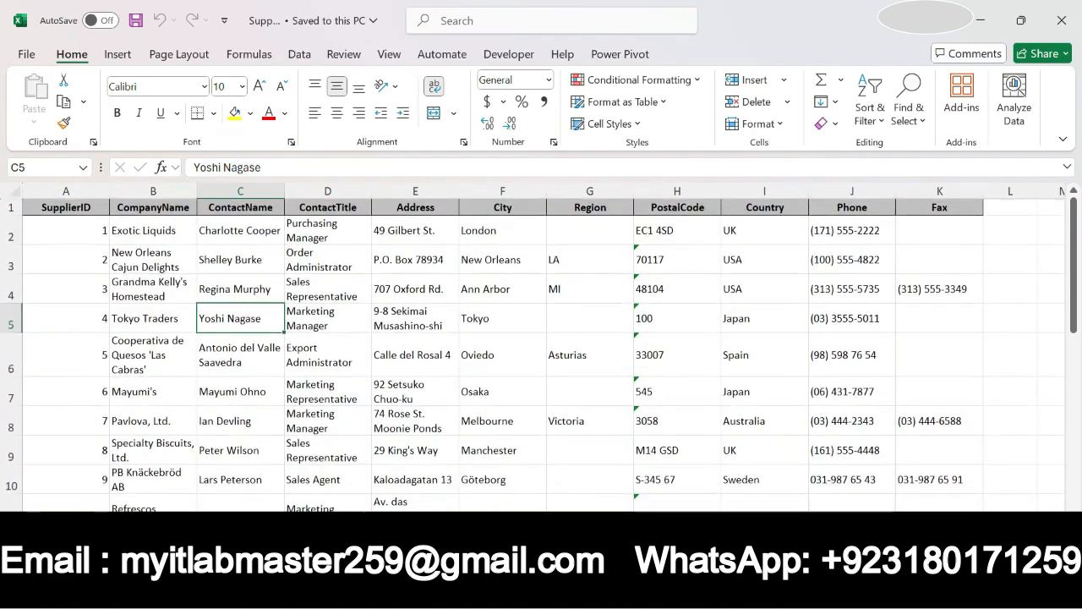
Switch back to the Word instructions and highlight "two Excel workbooks" in step 2 in yellow.
key(alt+Tab)
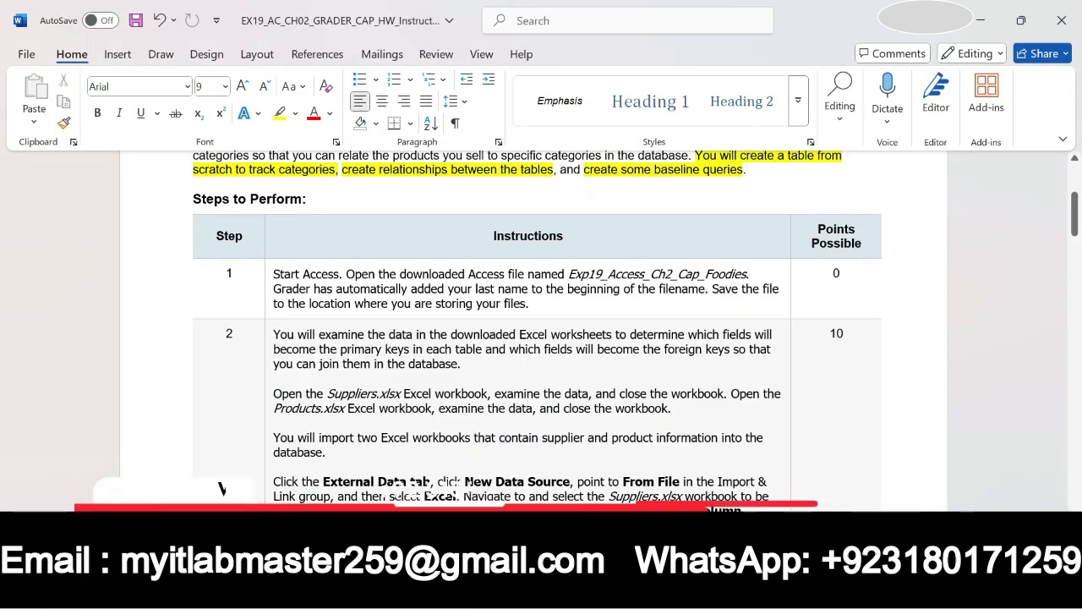
scroll(541, 329, down, 3)
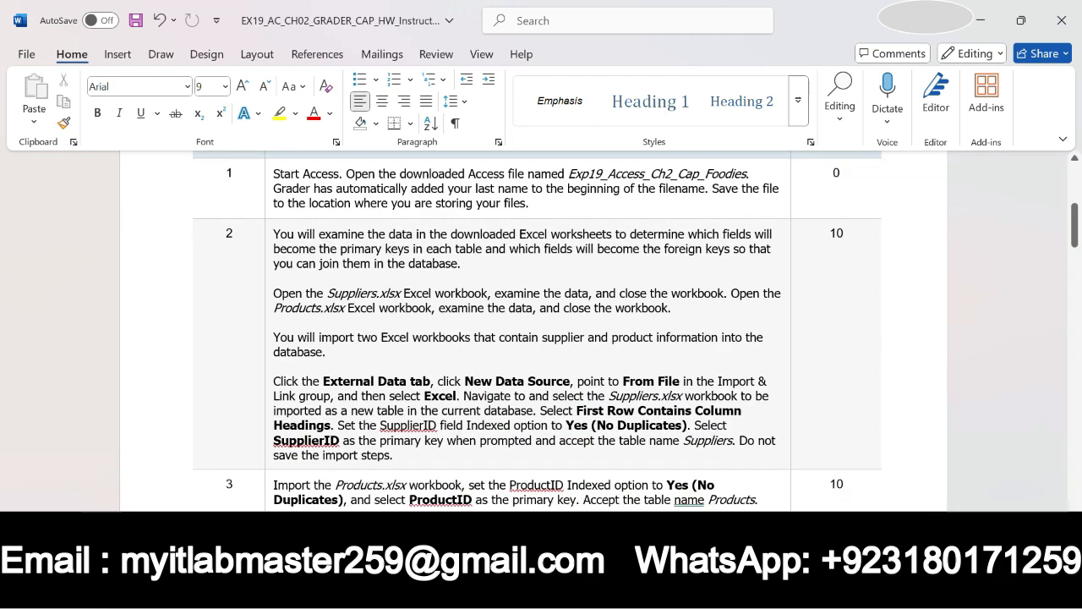
scroll(575, 355, up, 5)
scroll(574, 356, down, 6)
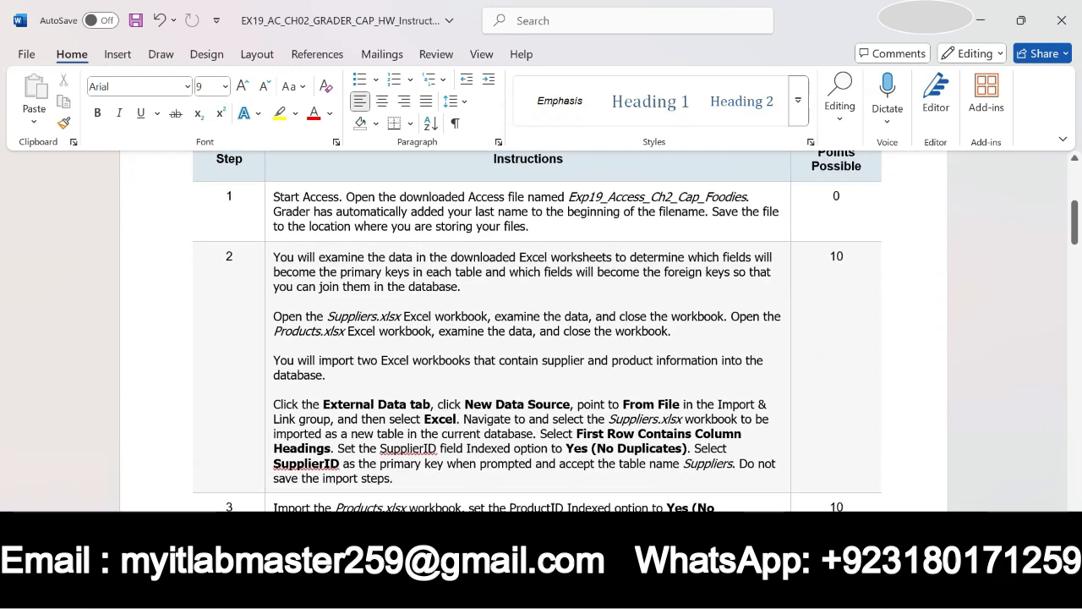
scroll(541, 330, down, 2)
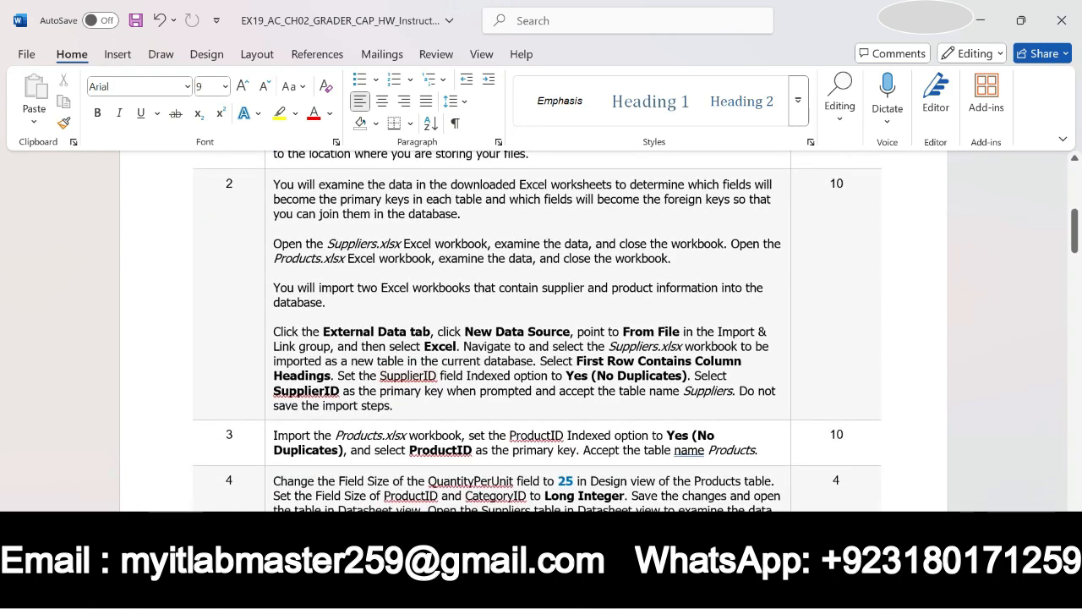
drag(357, 287, 471, 287)
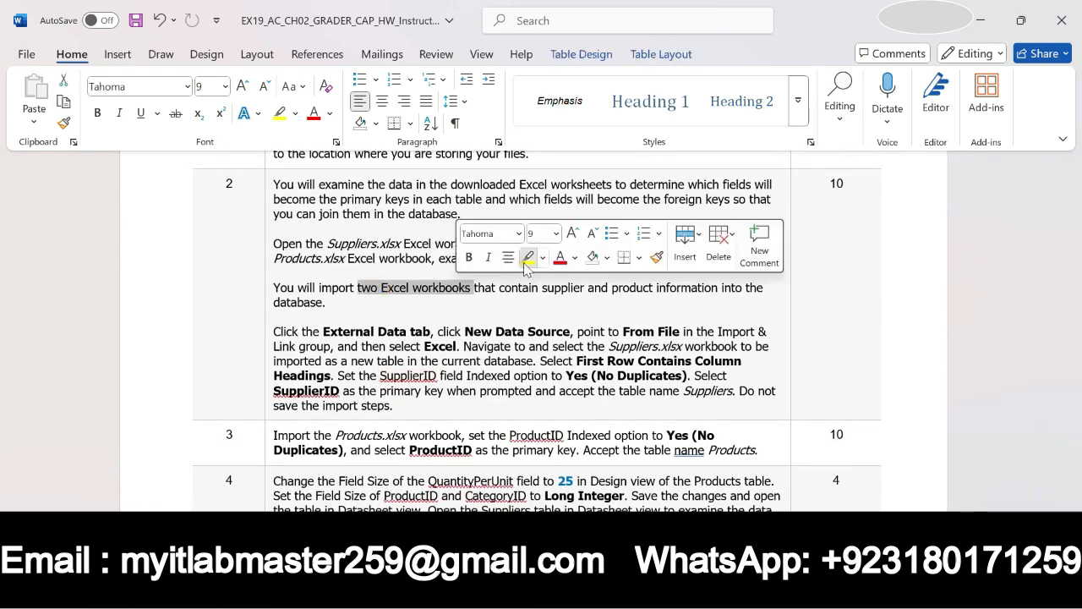
click(527, 257)
Return to the Suppliers workbook in Excel and close it, leaving the desktop in view.
key(alt+Tab)
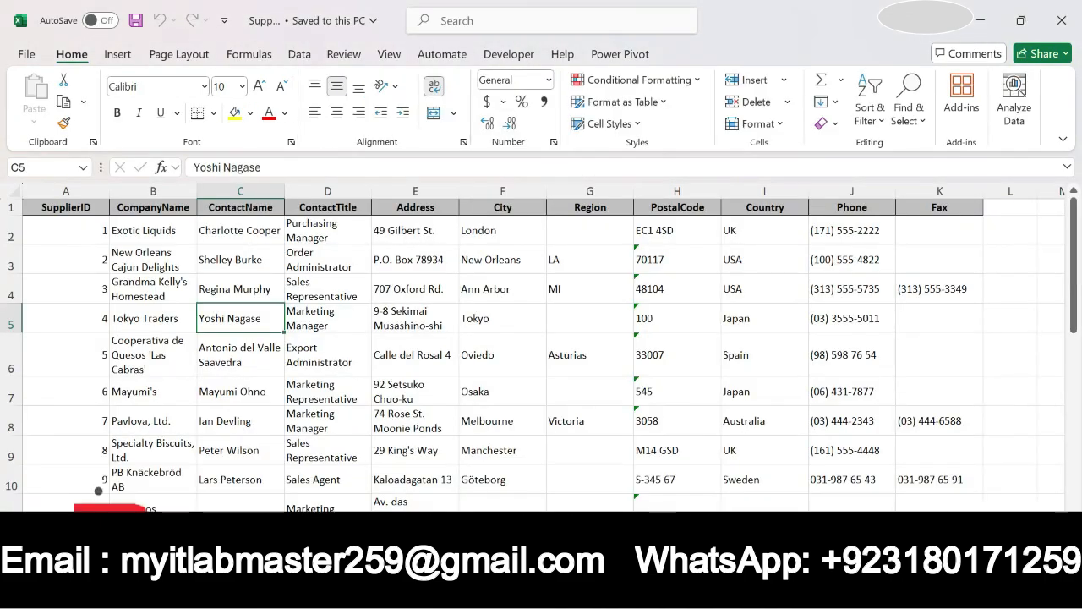
click(979, 20)
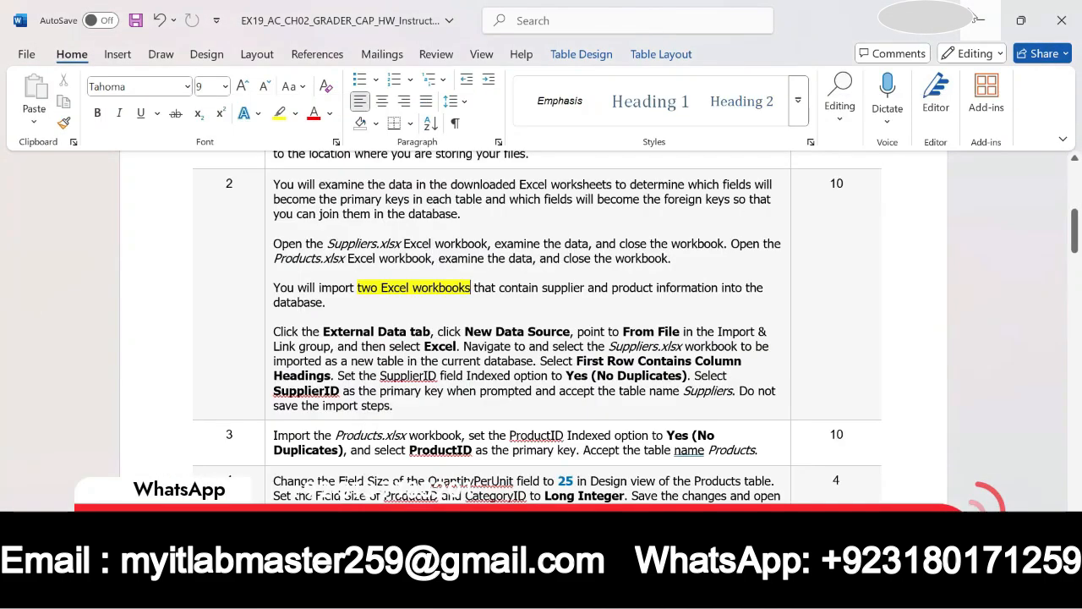
click(978, 19)
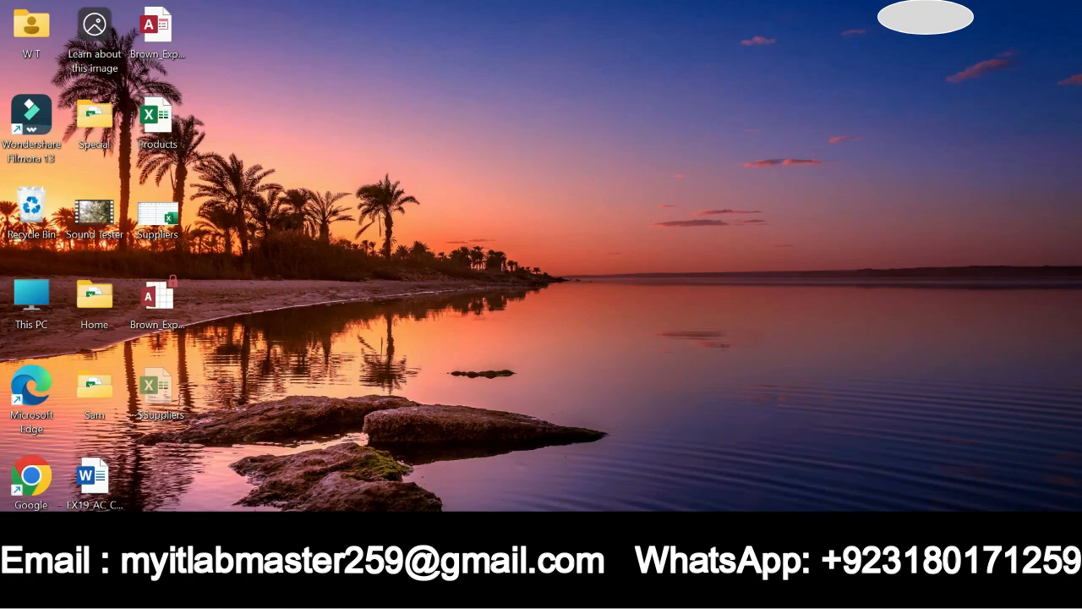
click(677, 589)
click(1062, 20)
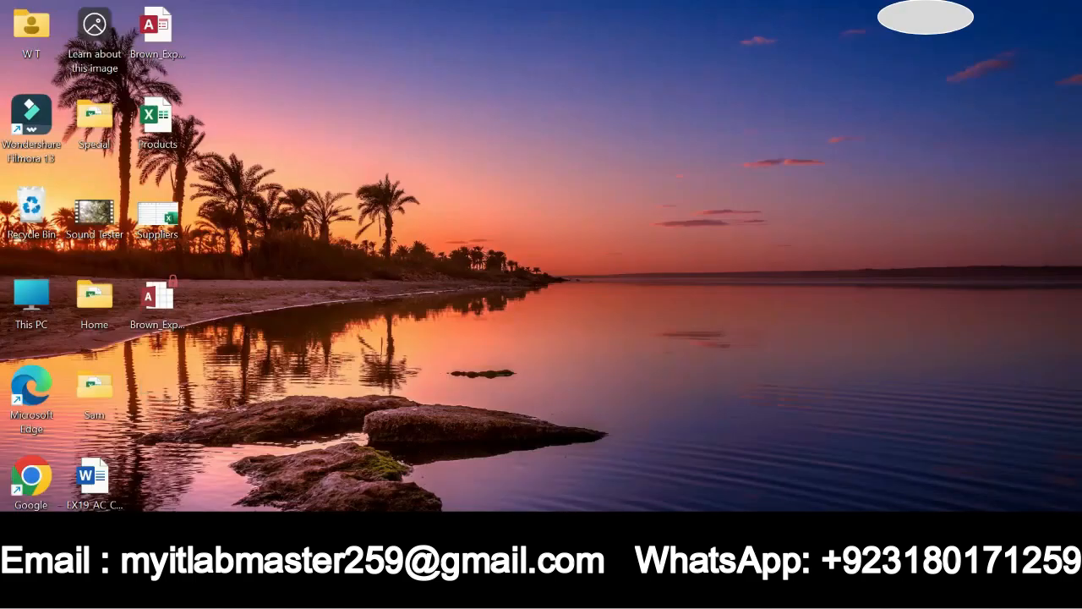
Switch to the Foodies database in Access and start importing external data from an Excel file.
click(645, 589)
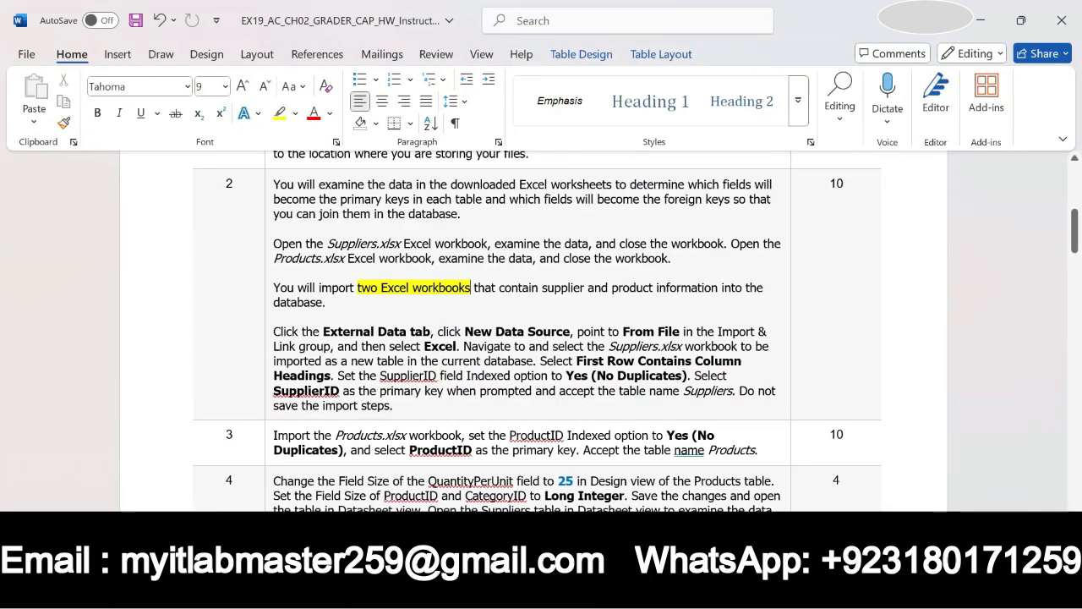
click(605, 589)
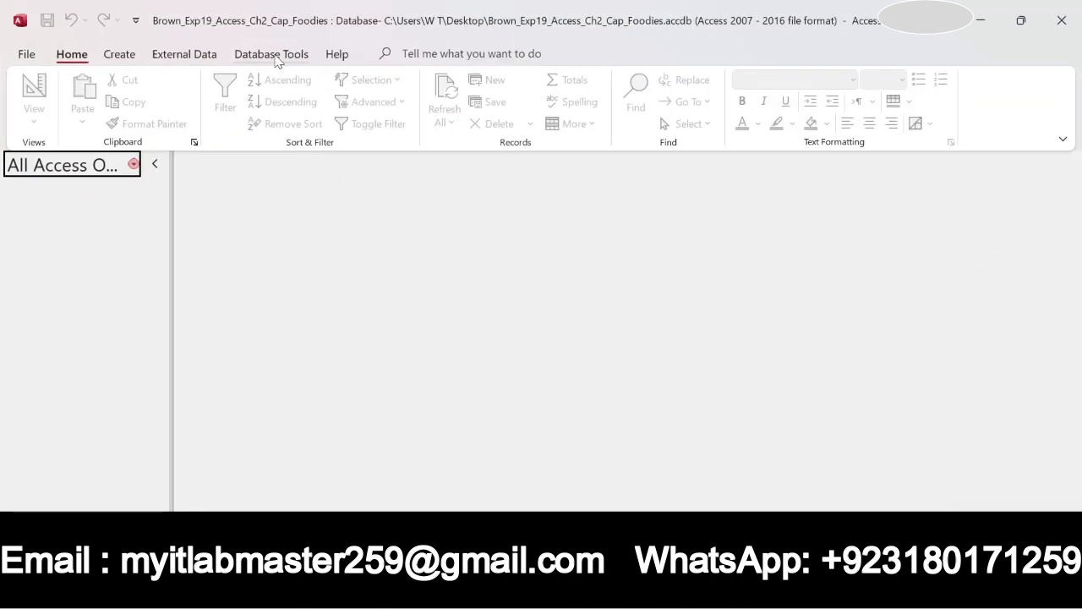
click(178, 56)
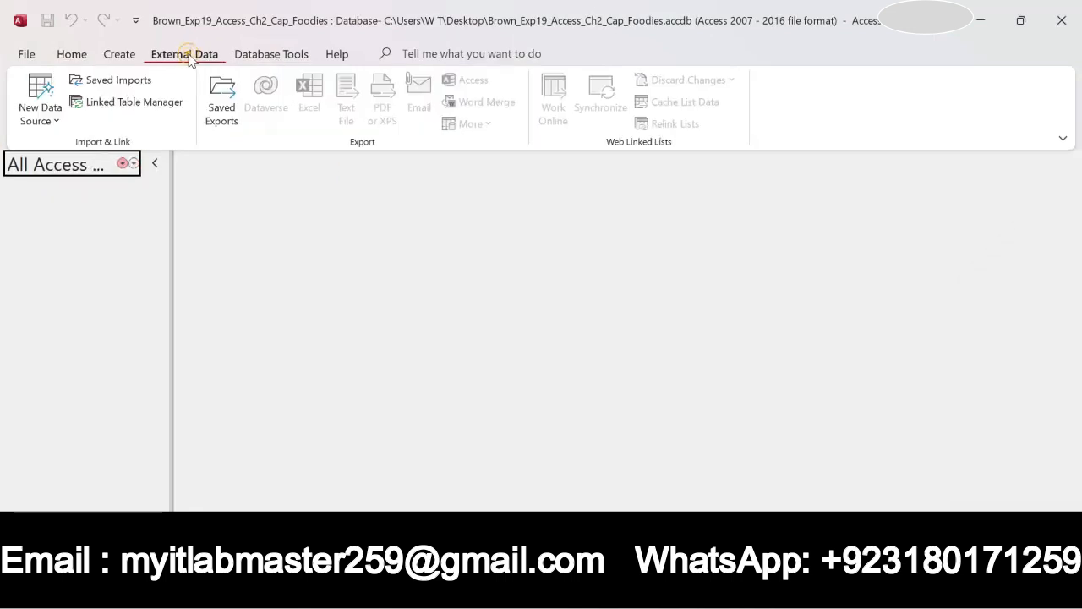
click(53, 122)
mouse_move(104, 155)
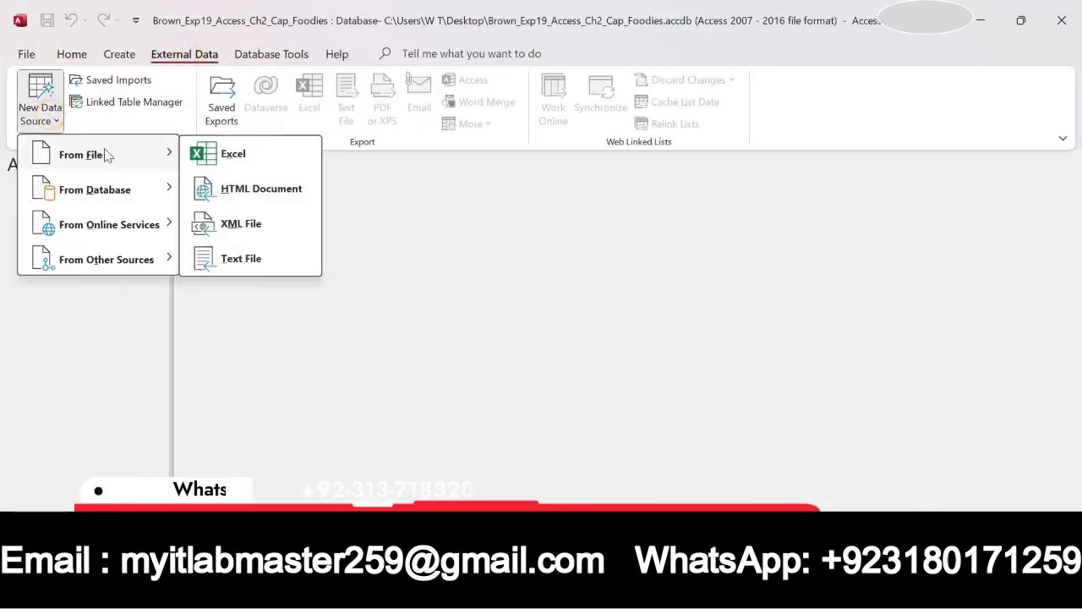
click(243, 153)
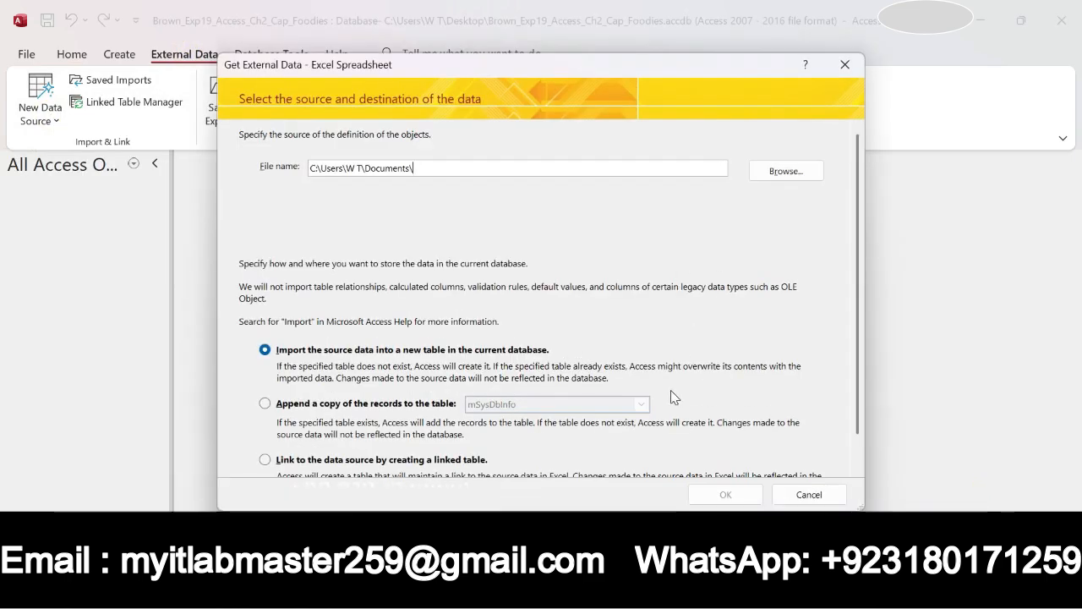
Choose Suppliers.xlsx from the Desktop folder as the source file for the import.
click(786, 172)
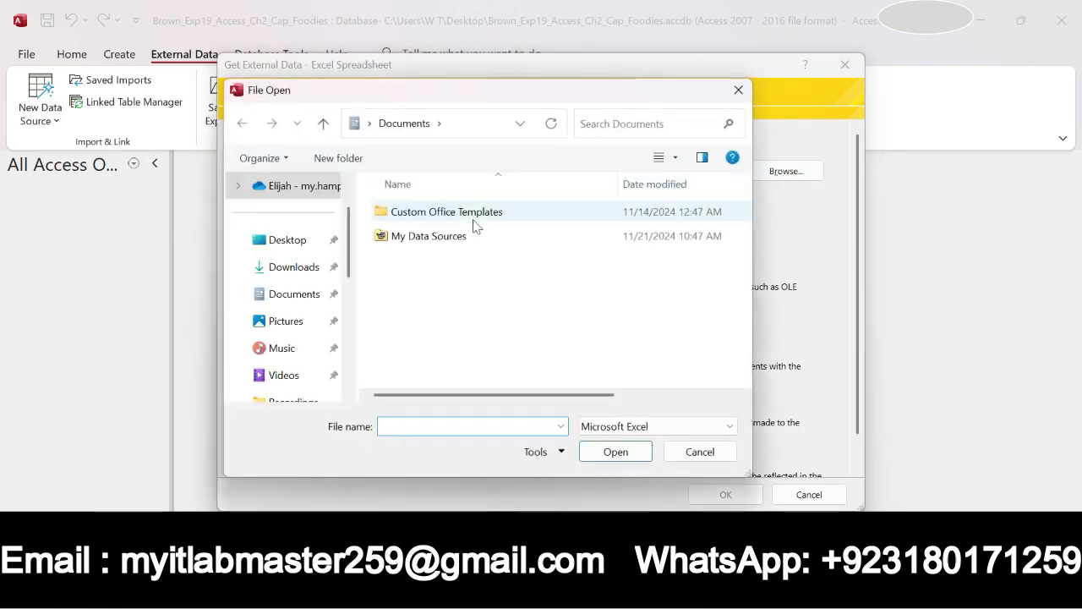
click(286, 239)
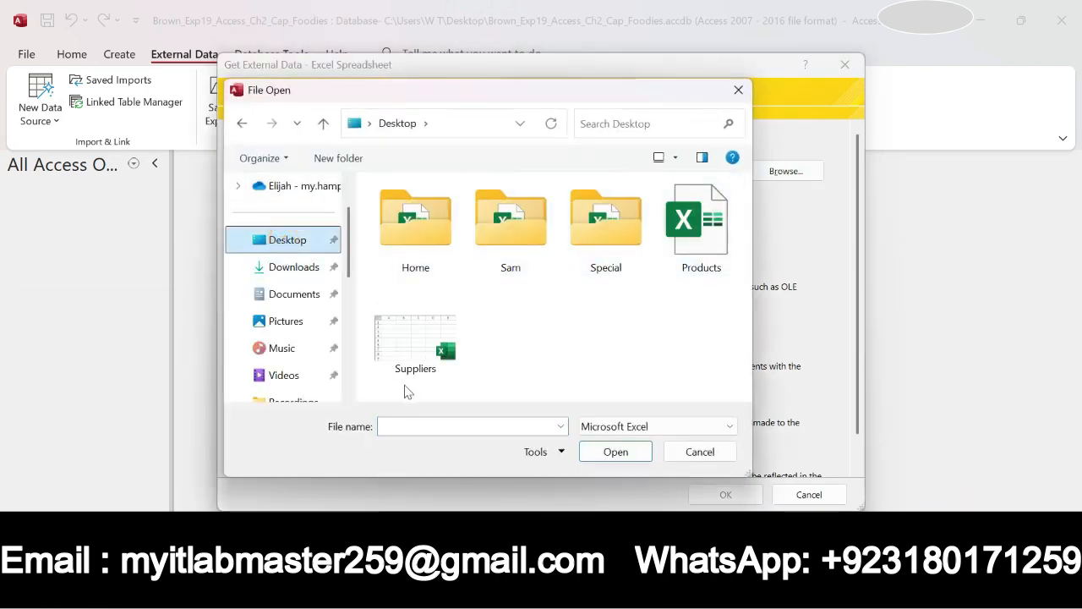
click(407, 357)
click(614, 451)
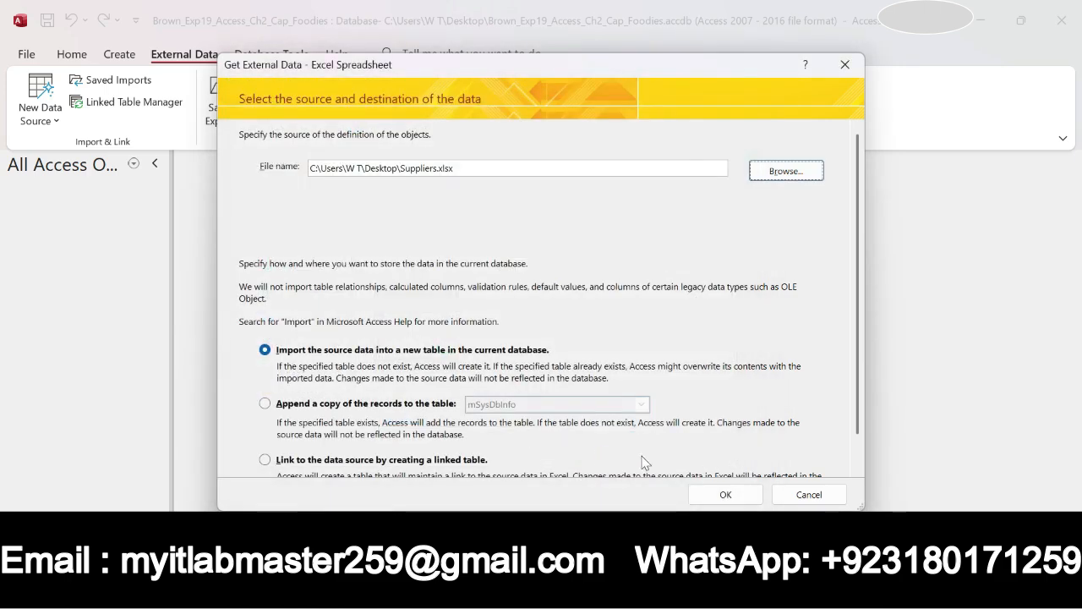
Consult step 2 of the Word instructions and, back in Access, confirm importing Suppliers.xlsx into a new table in the current database.
key(alt+Tab)
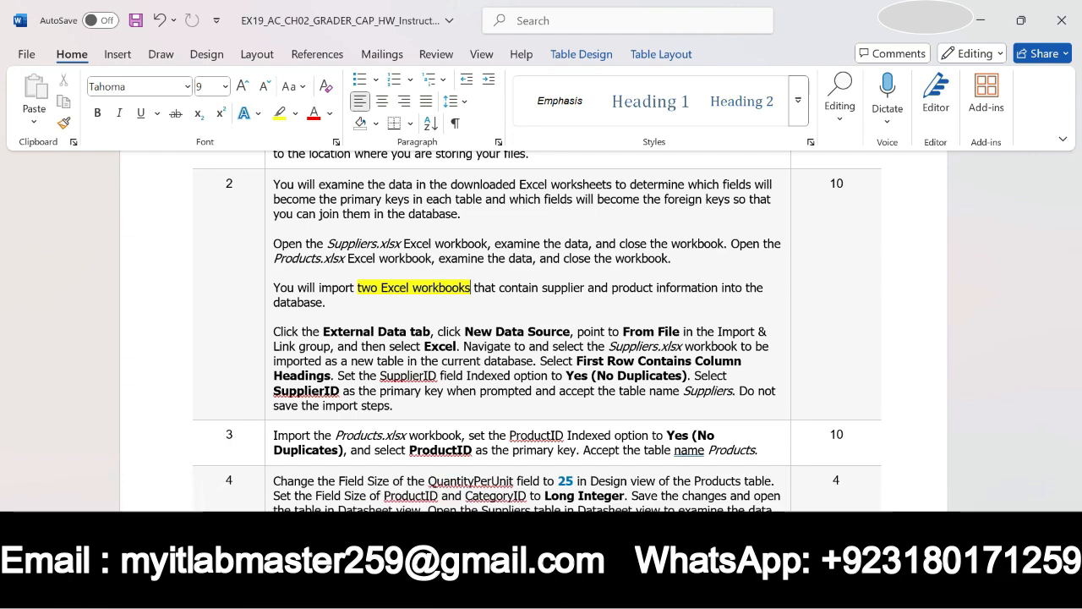
key(alt+Tab)
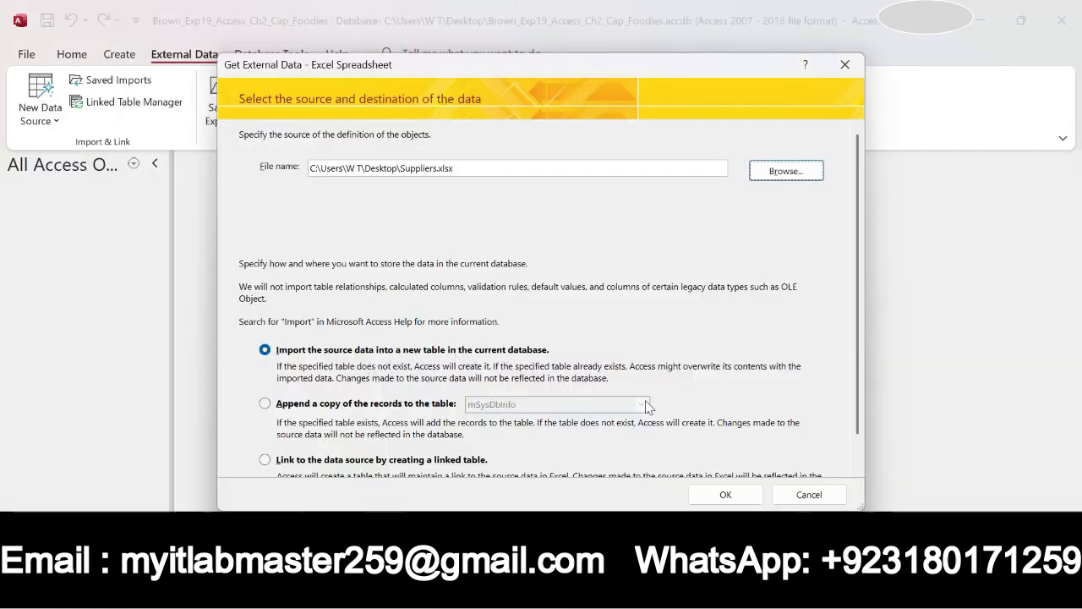
click(732, 499)
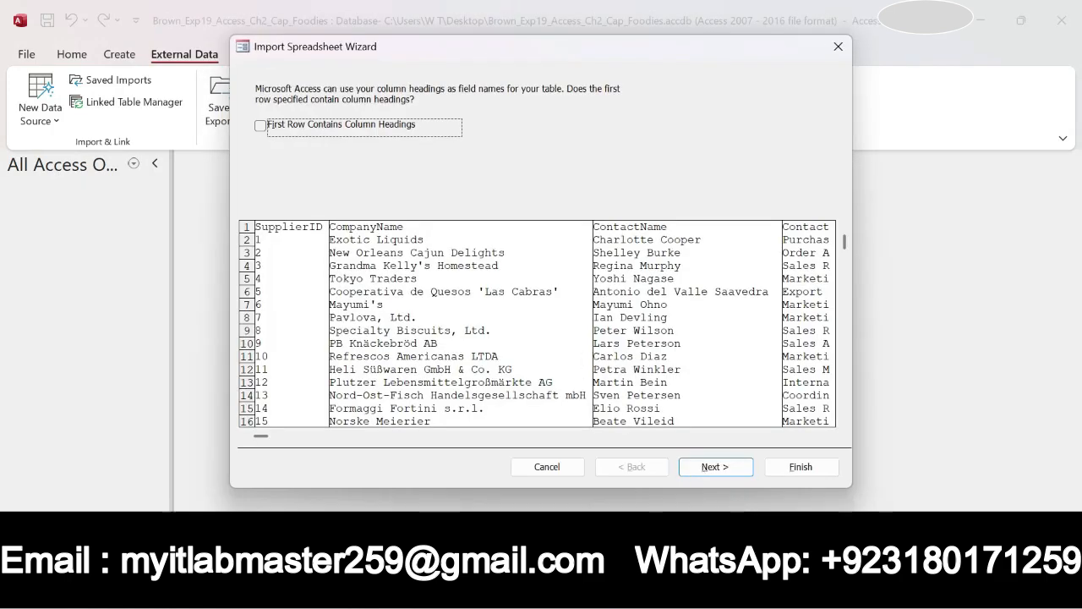
Switch to the Word instructions and highlight "Select First Row Contains Column Headings." in step 2 in yellow.
key(alt+Tab)
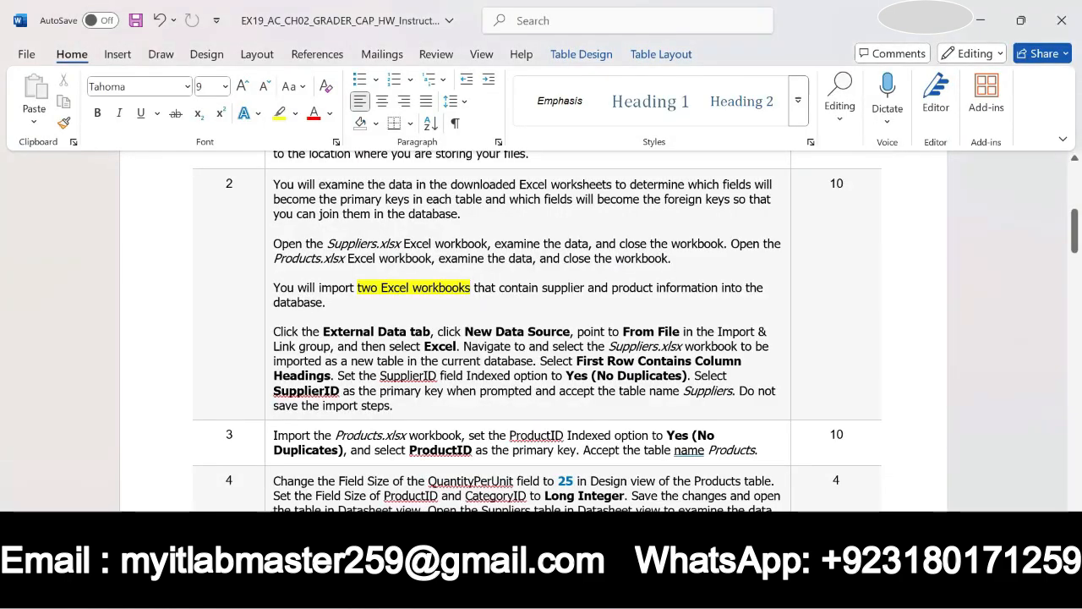
drag(568, 361, 359, 375)
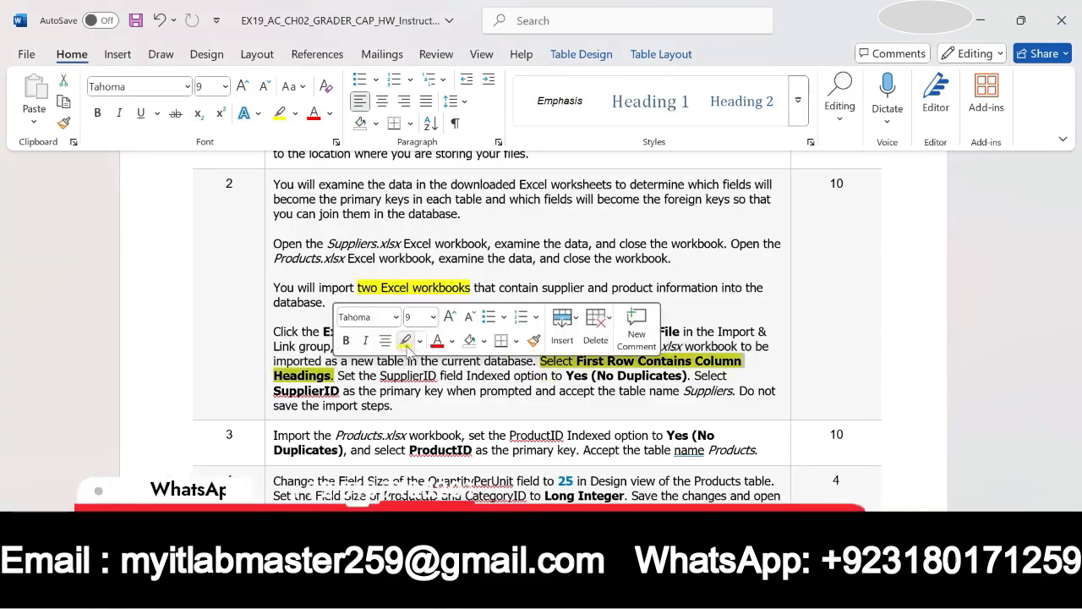
click(405, 340)
Return to the Access import wizard, enable First Row Contains Column Headings and continue to the field options.
key(alt+Tab)
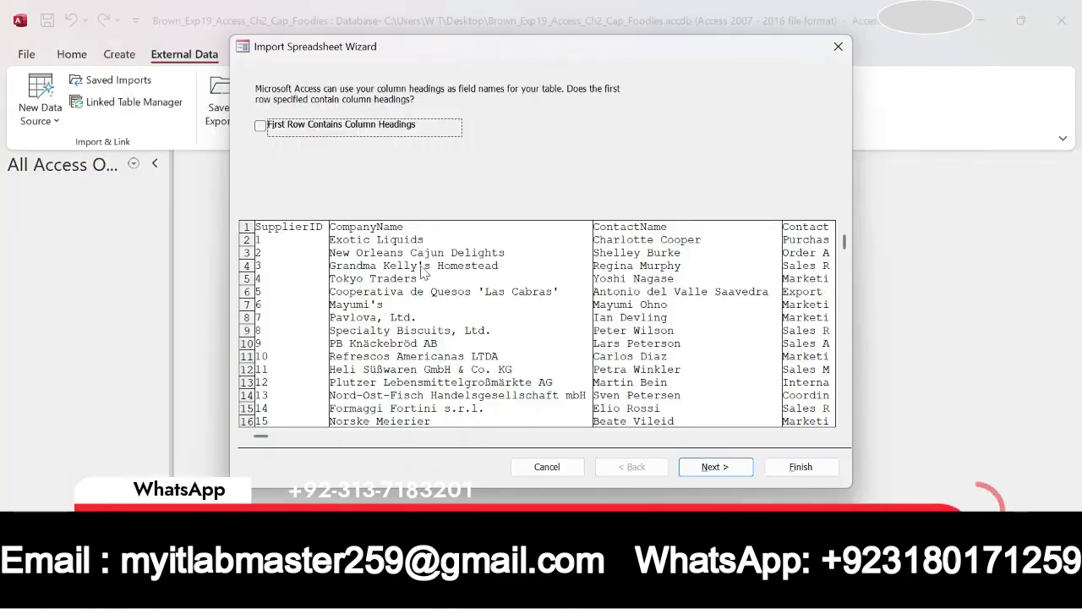
click(261, 125)
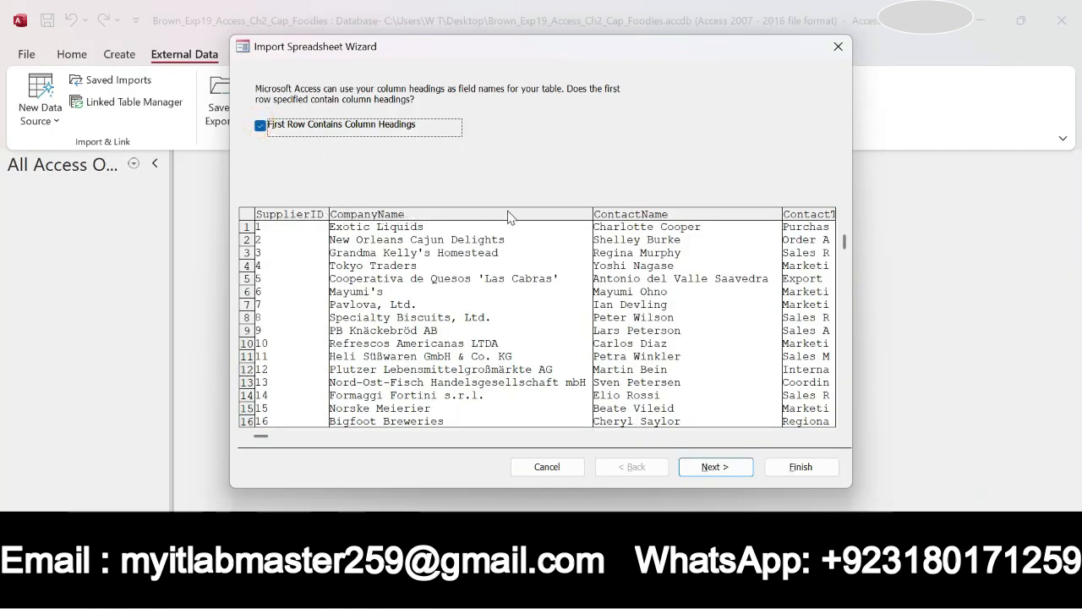
click(716, 468)
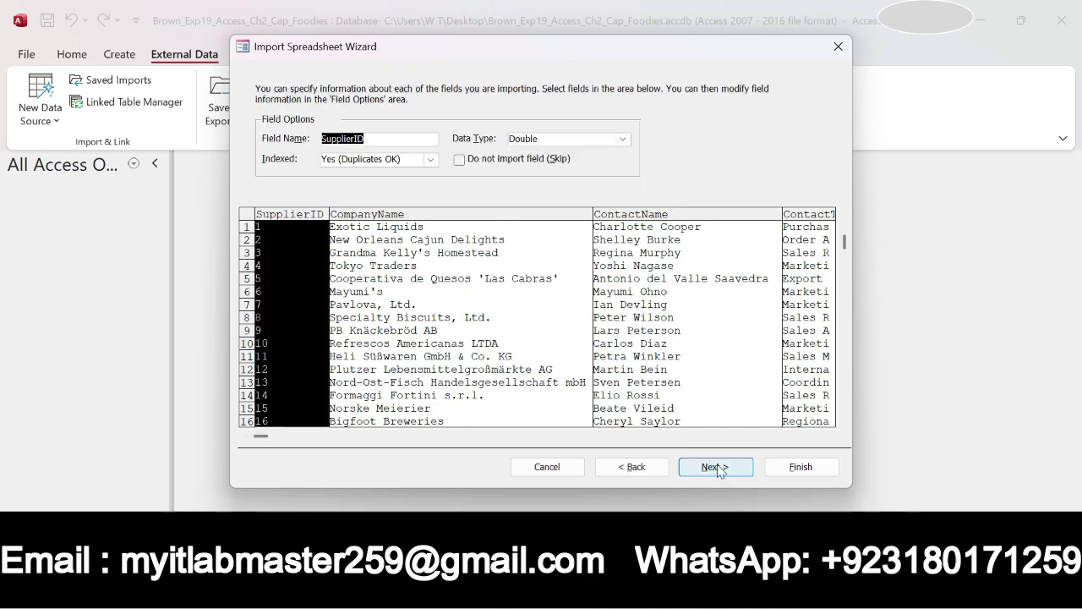
Consult the Word instructions and, back in Access, set the SupplierID field's Indexed option to Yes (No Duplicates).
key(alt+Tab)
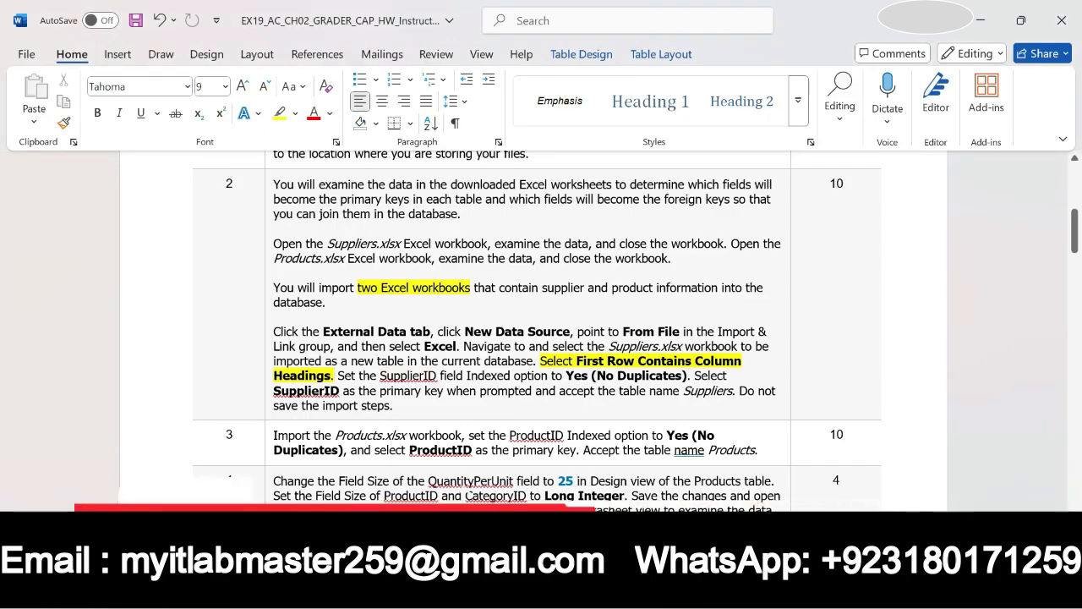
key(alt+Tab)
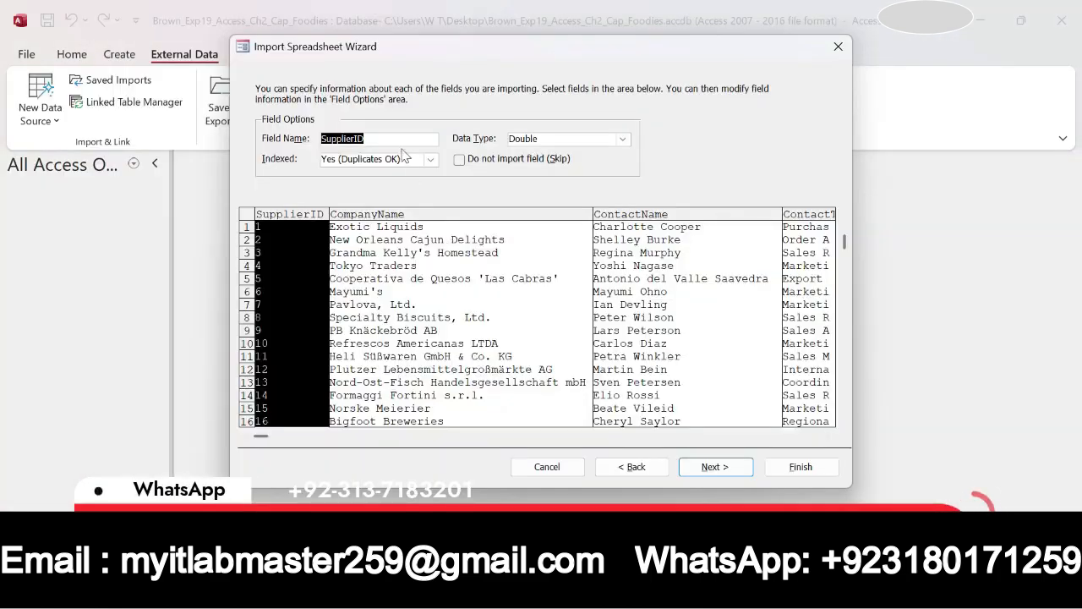
click(431, 161)
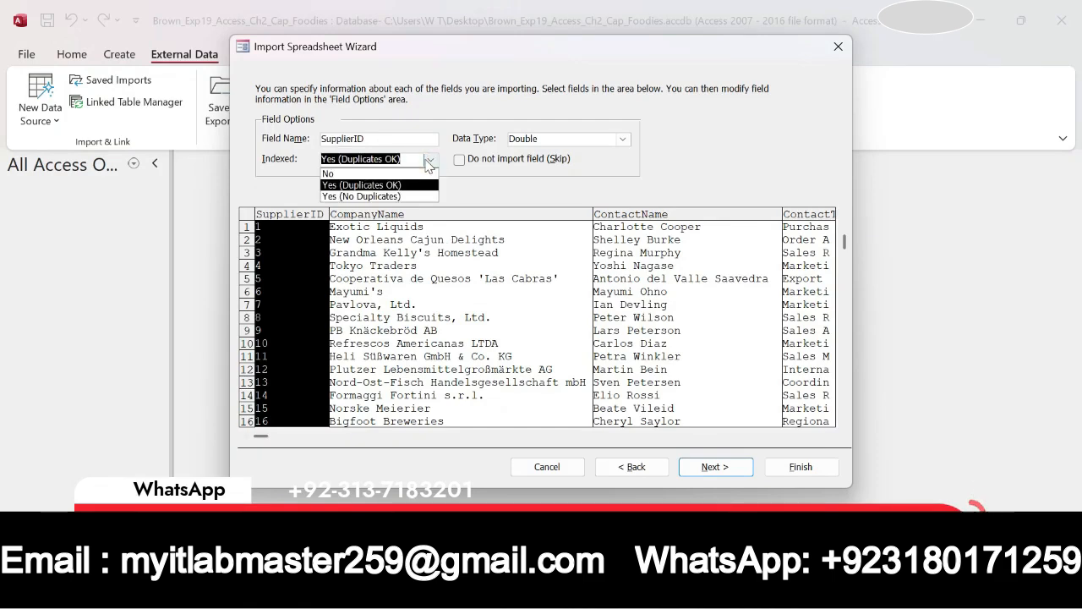
click(396, 196)
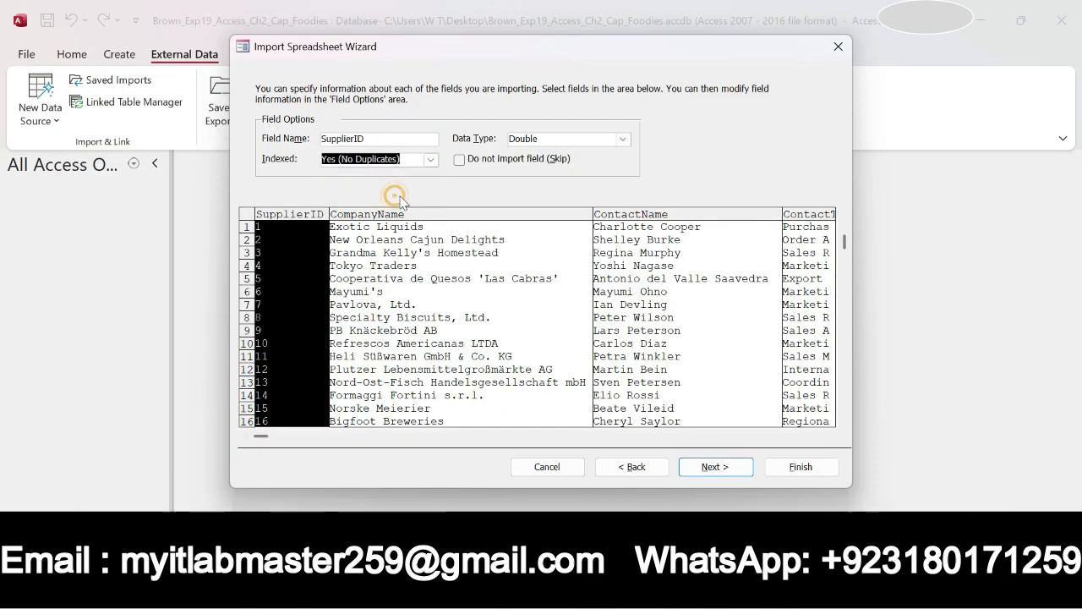
Recheck the Word instructions and, back in the Access wizard, choose SupplierID as the table's own primary key.
click(569, 592)
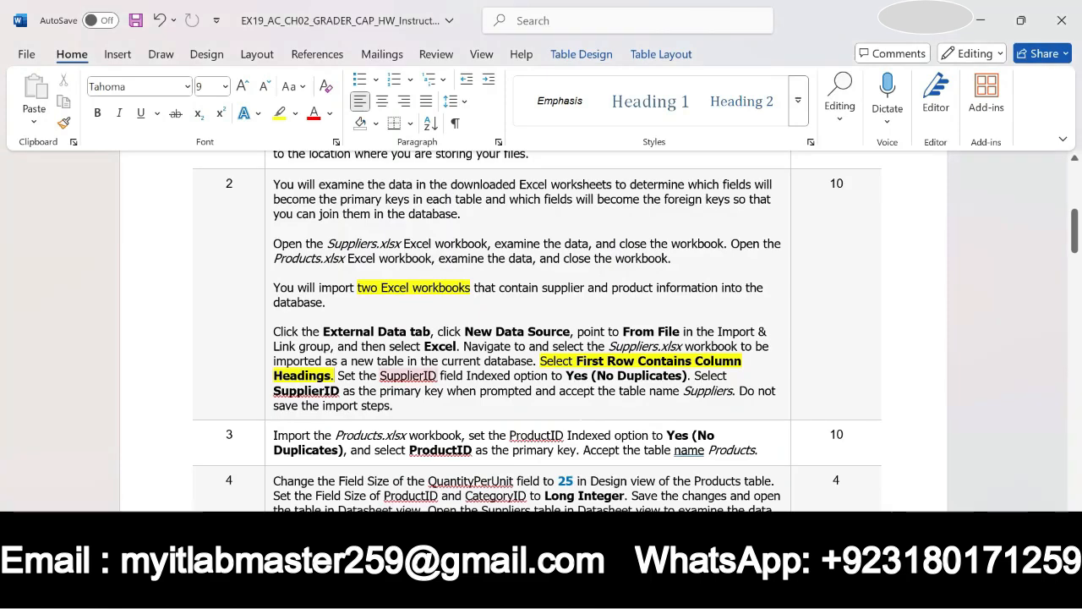
key(alt+Tab)
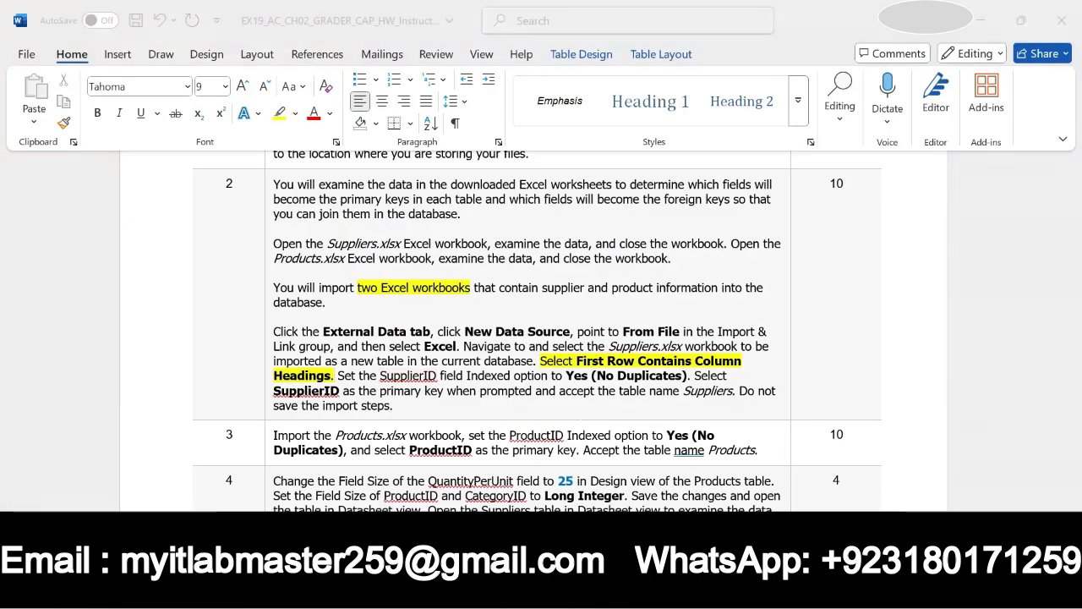
click(623, 467)
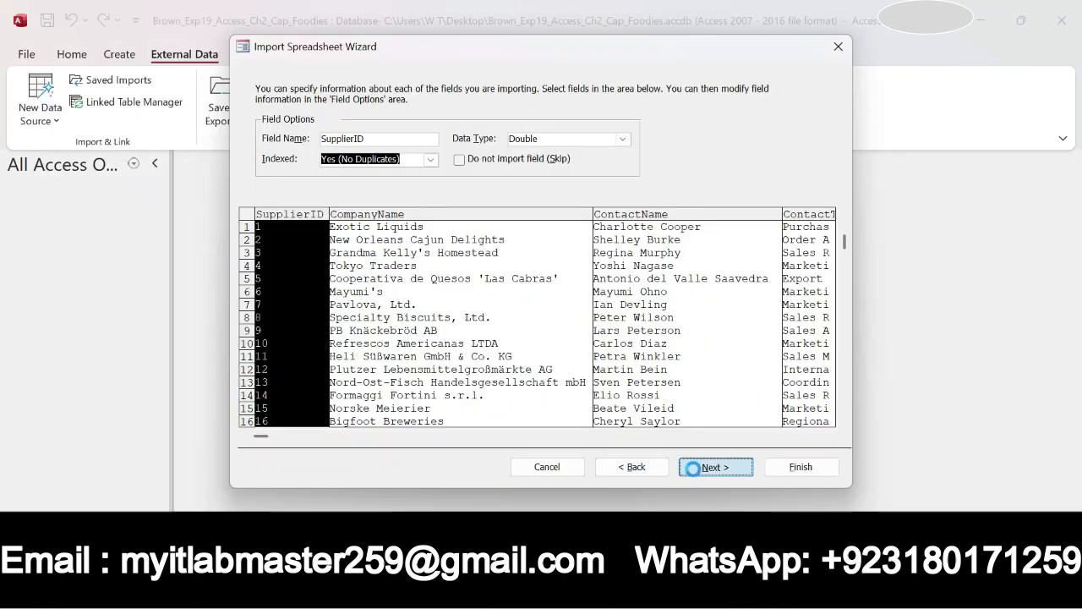
click(693, 468)
click(404, 150)
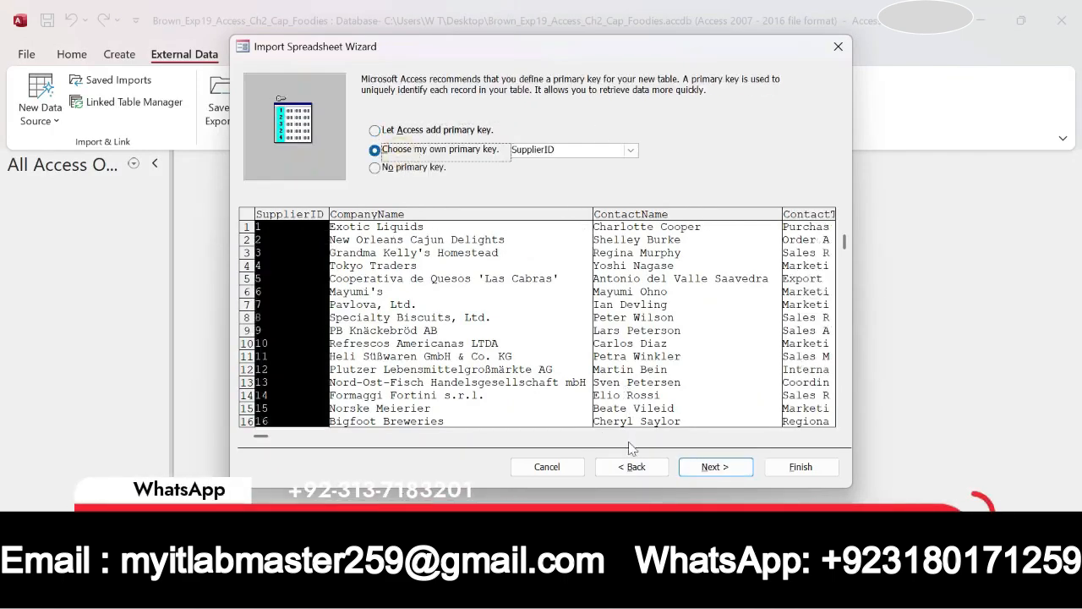
Check the Word instructions once more and finish the Access import, accepting the table name Suppliers.
click(581, 593)
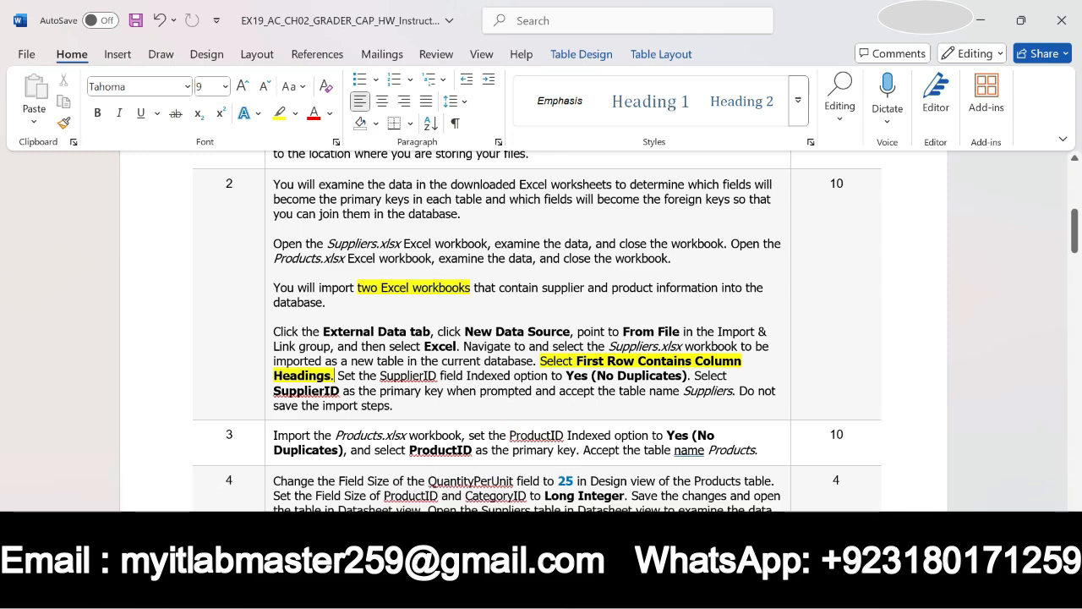
click(618, 592)
click(700, 472)
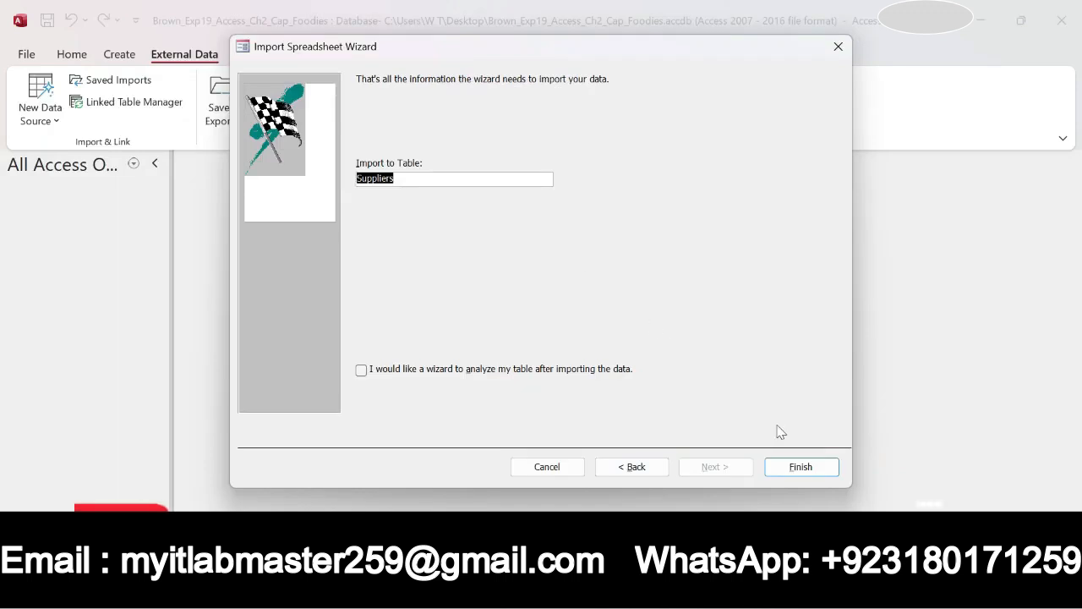
click(810, 469)
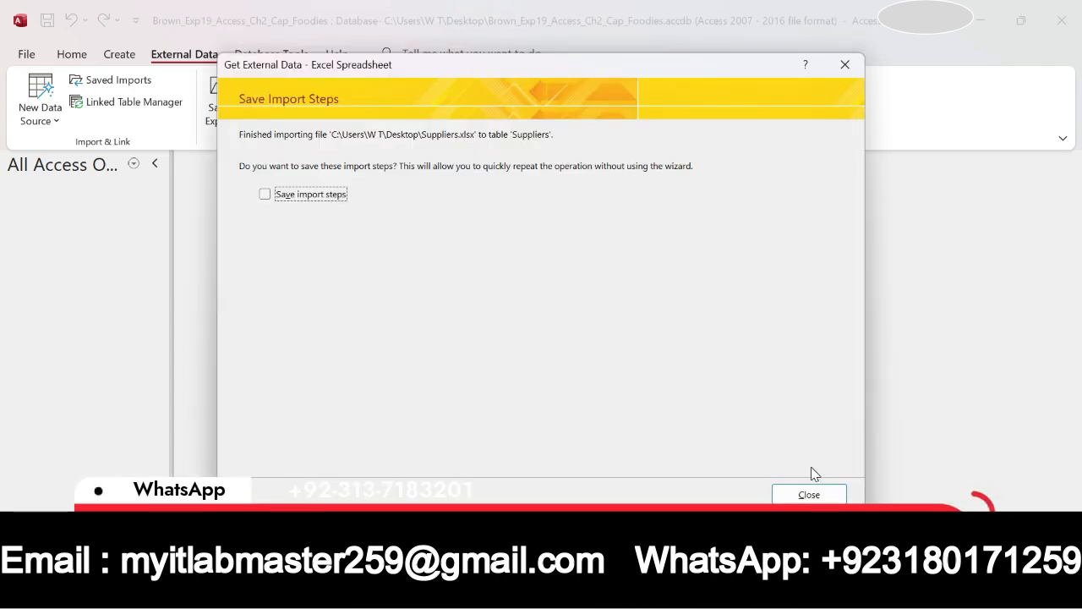
Leave Save import steps disabled and close the import dialog.
click(265, 194)
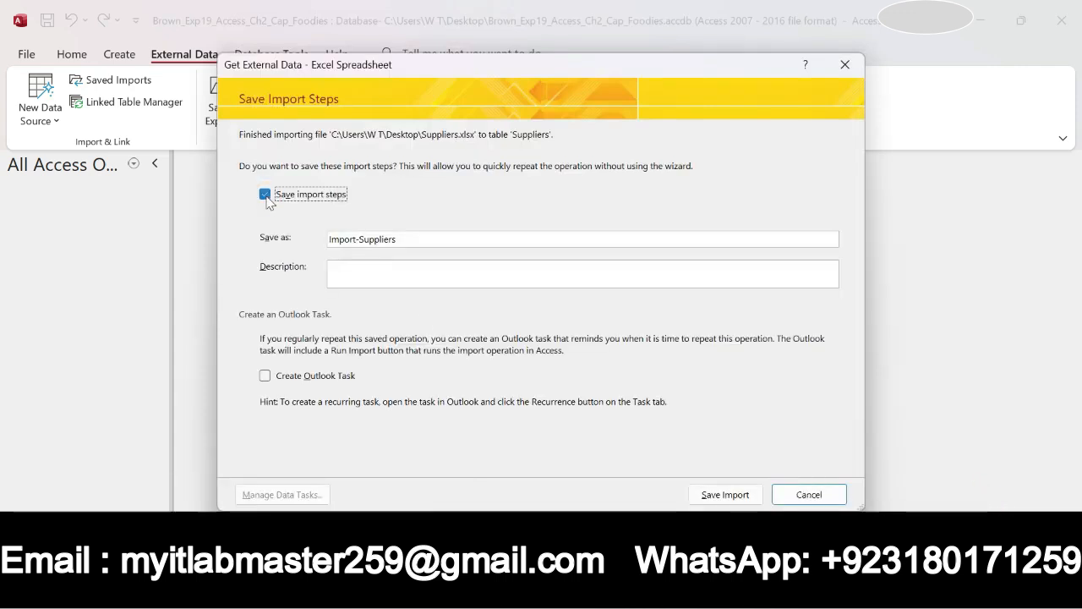
click(265, 195)
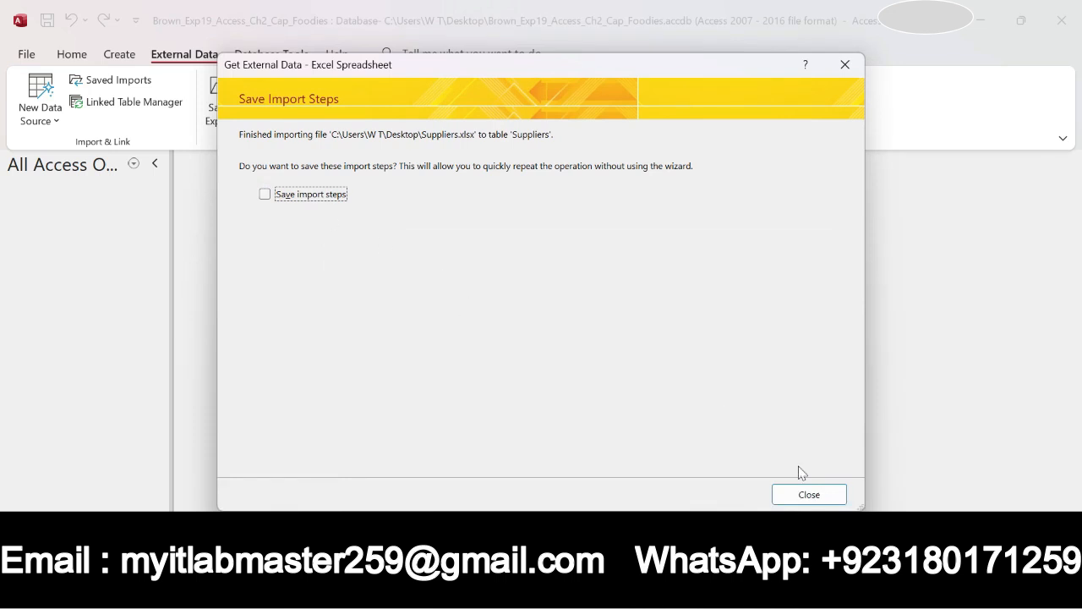
click(813, 495)
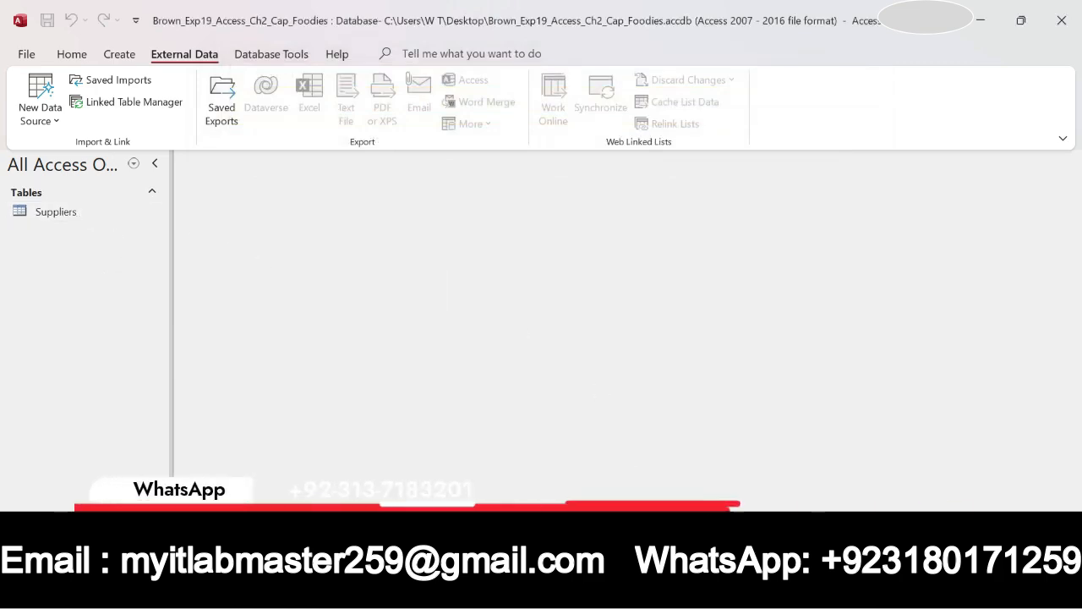
Switch to the Word instructions and highlight the whole Suppliers.xlsx import paragraph of step 2 in yellow.
key(alt+Tab)
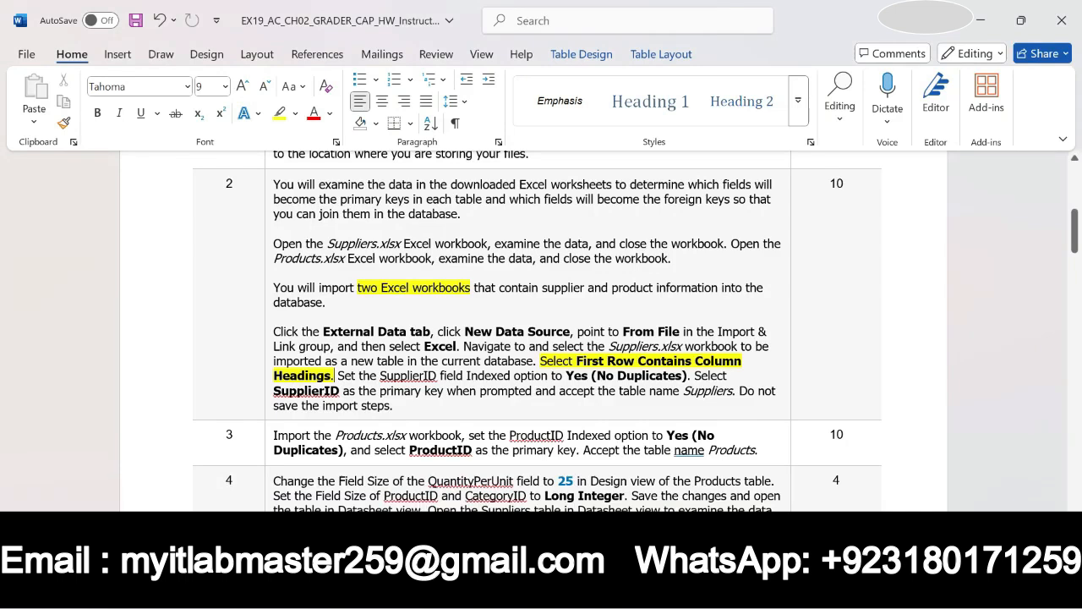
drag(273, 316, 391, 405)
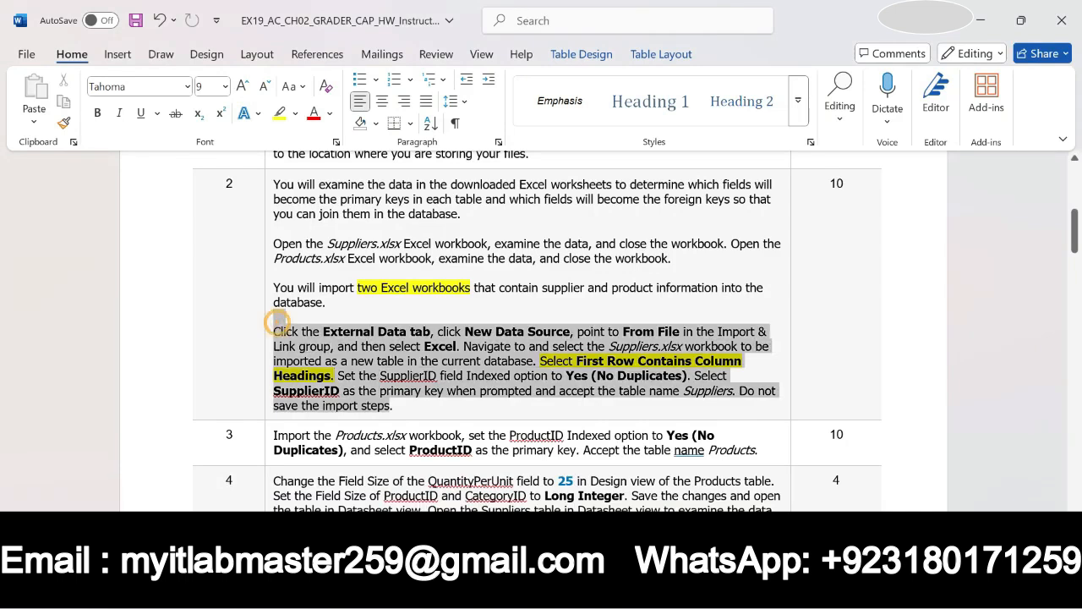
click(482, 388)
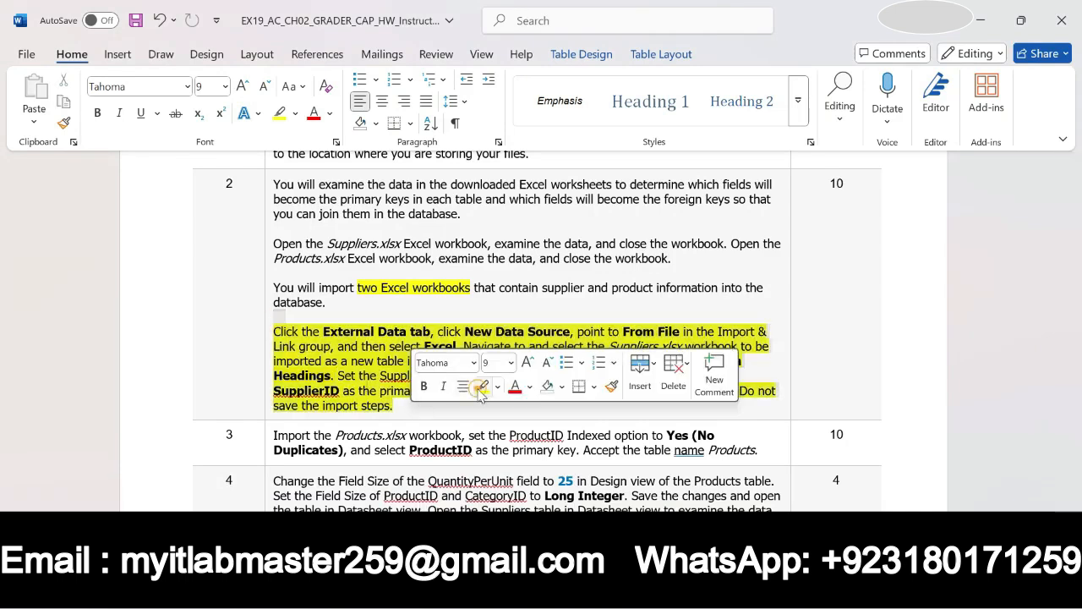
click(369, 390)
Highlight "Import the Products.xlsx workbook," in step 3 of the instructions in yellow.
scroll(365, 390, down, 3)
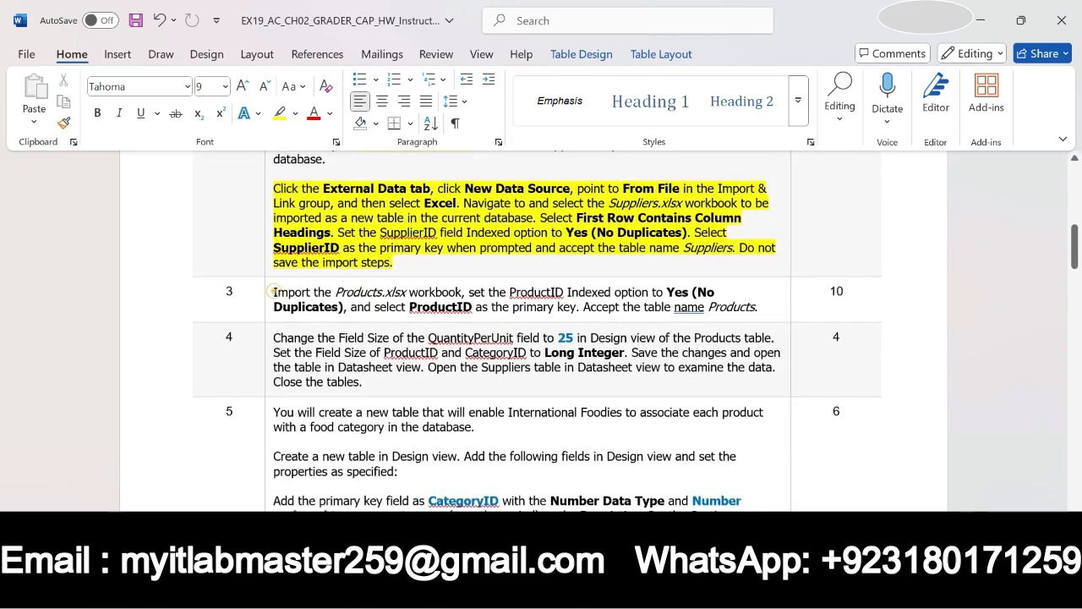
drag(273, 290, 450, 300)
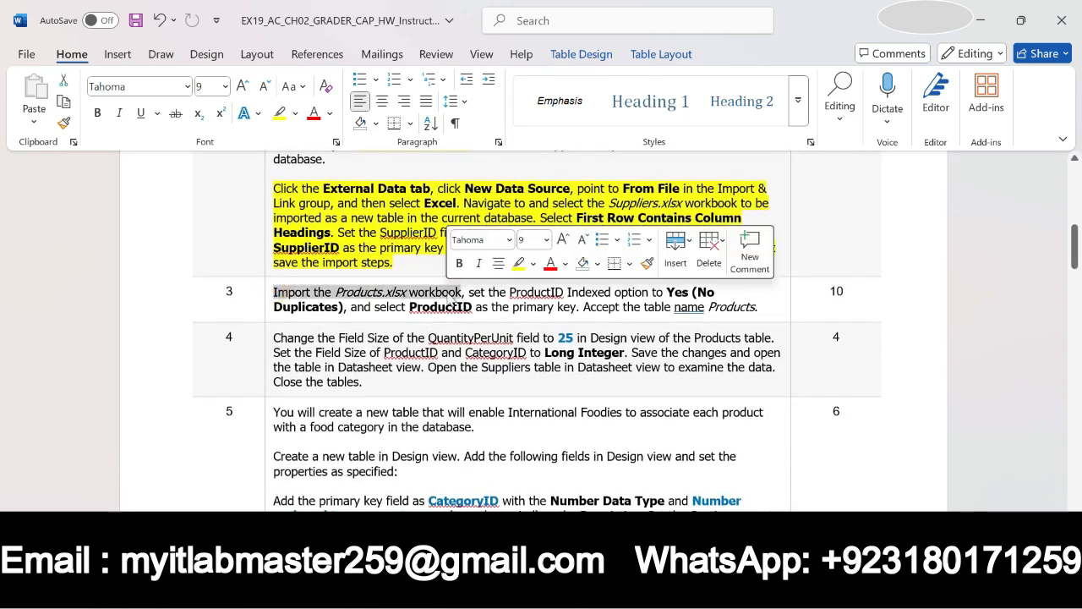
click(518, 263)
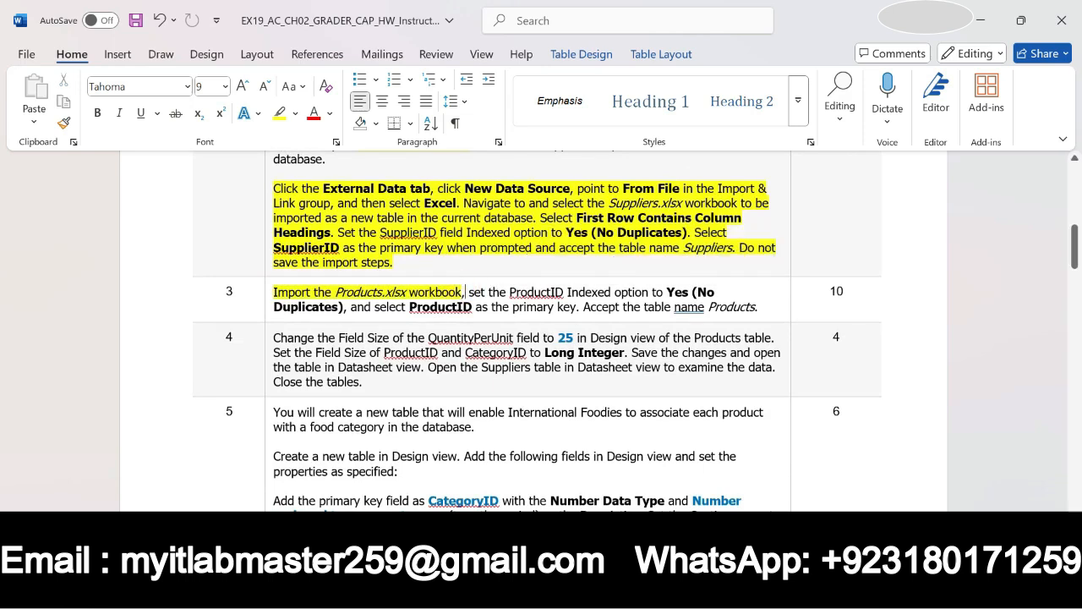
Switch to the Foodies database in Access and start an Excel import with Products.xlsx from the Desktop folder as the source file.
key(alt+Tab)
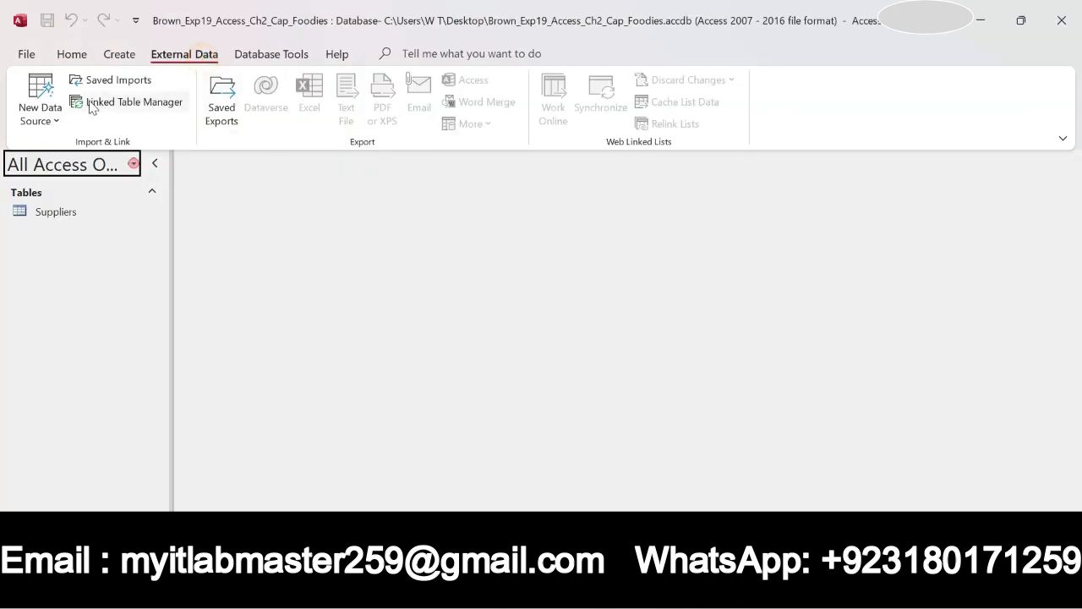
click(42, 122)
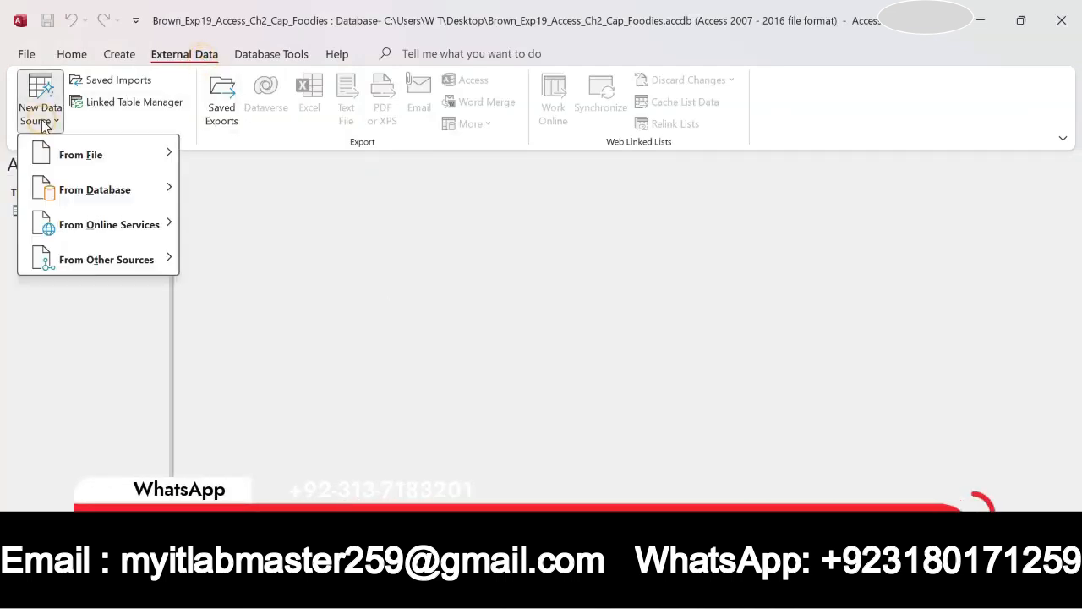
mouse_move(103, 159)
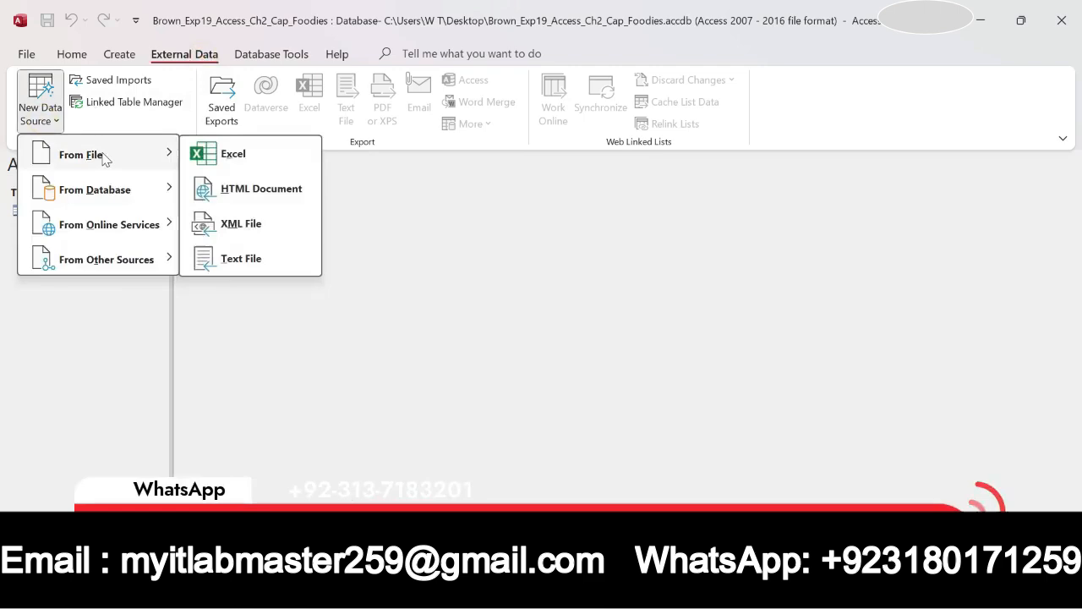
click(233, 154)
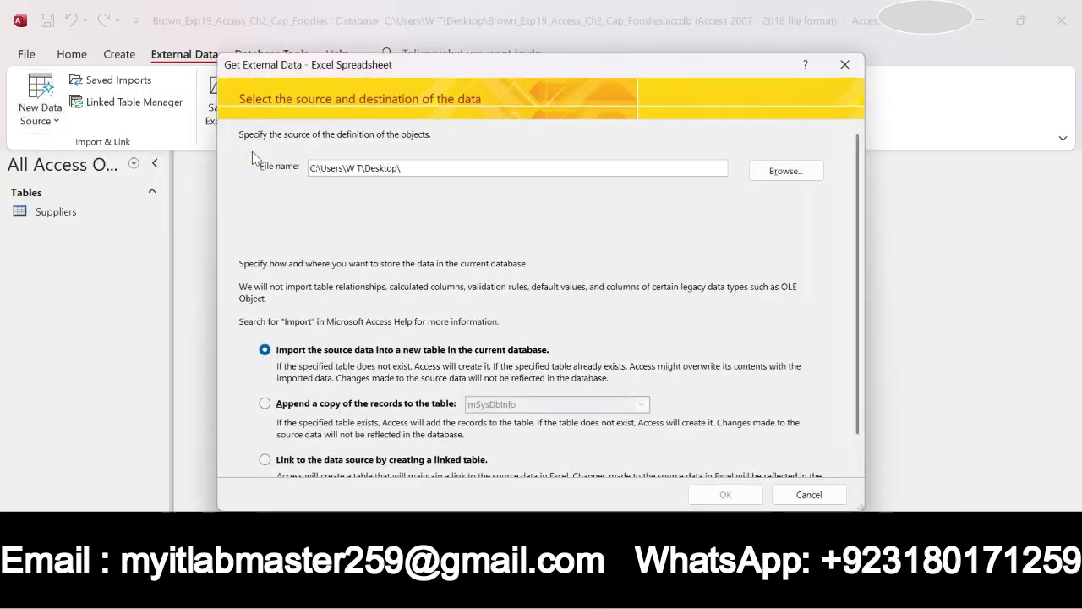
click(797, 172)
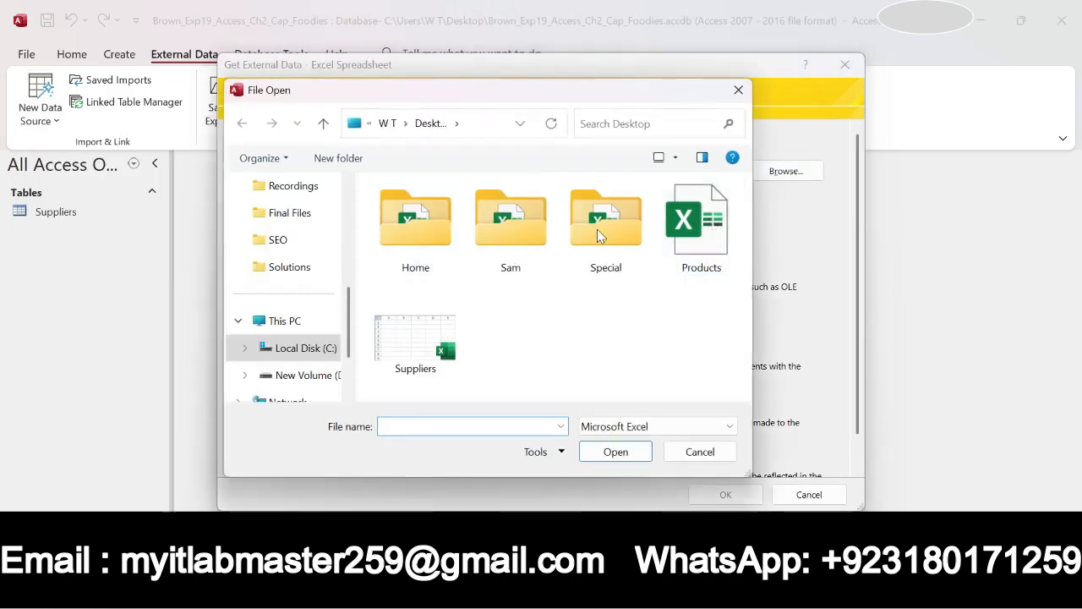
click(674, 224)
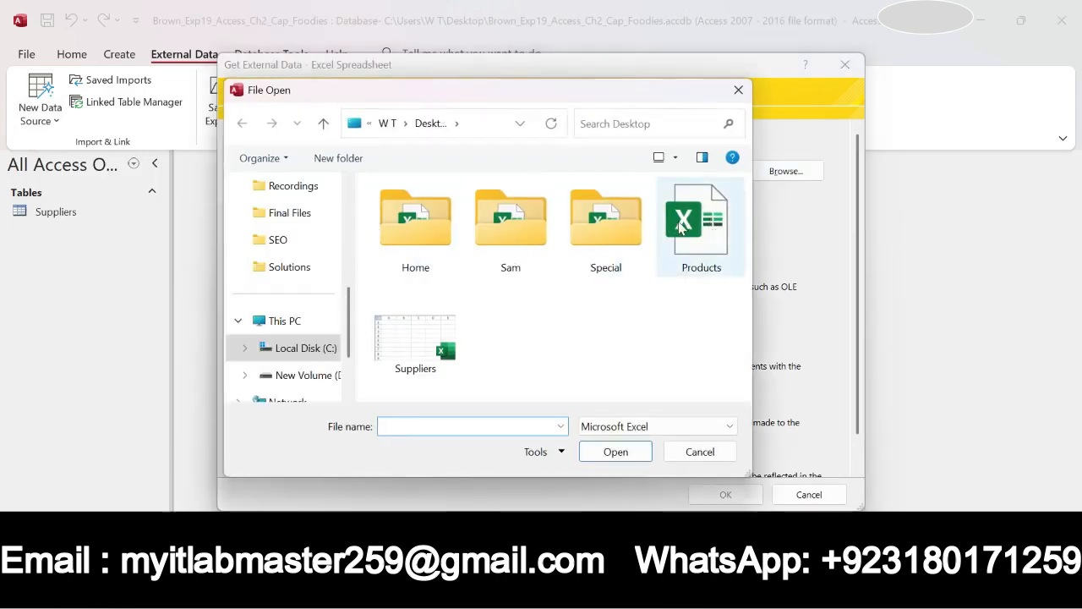
click(616, 451)
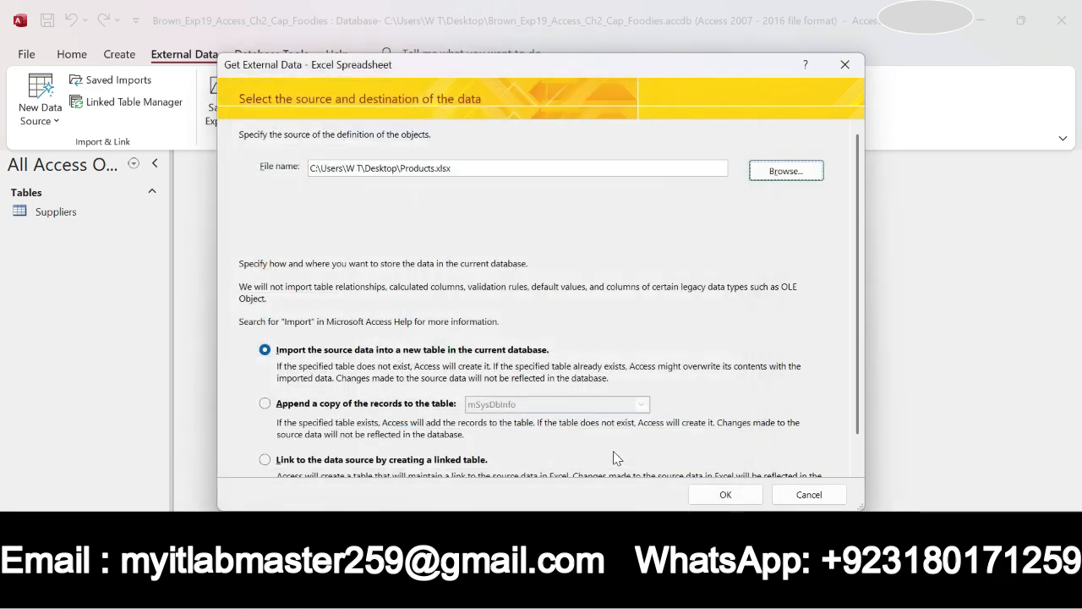
Start the Products.xlsx import with first-row column headings and set the ProductID field's Indexed option to Yes (No Duplicates).
click(723, 495)
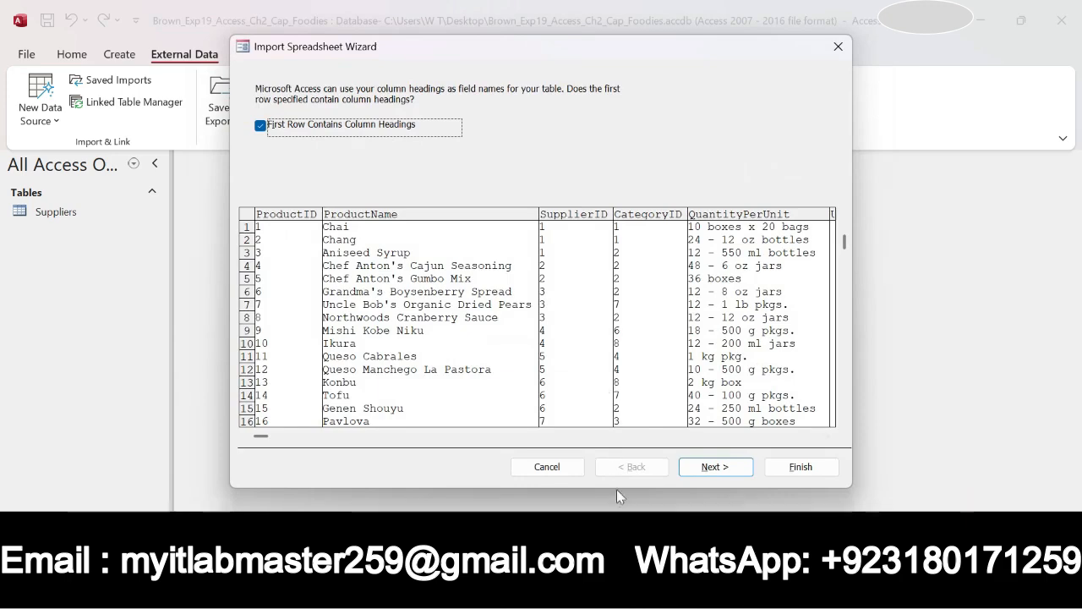
key(alt+Tab)
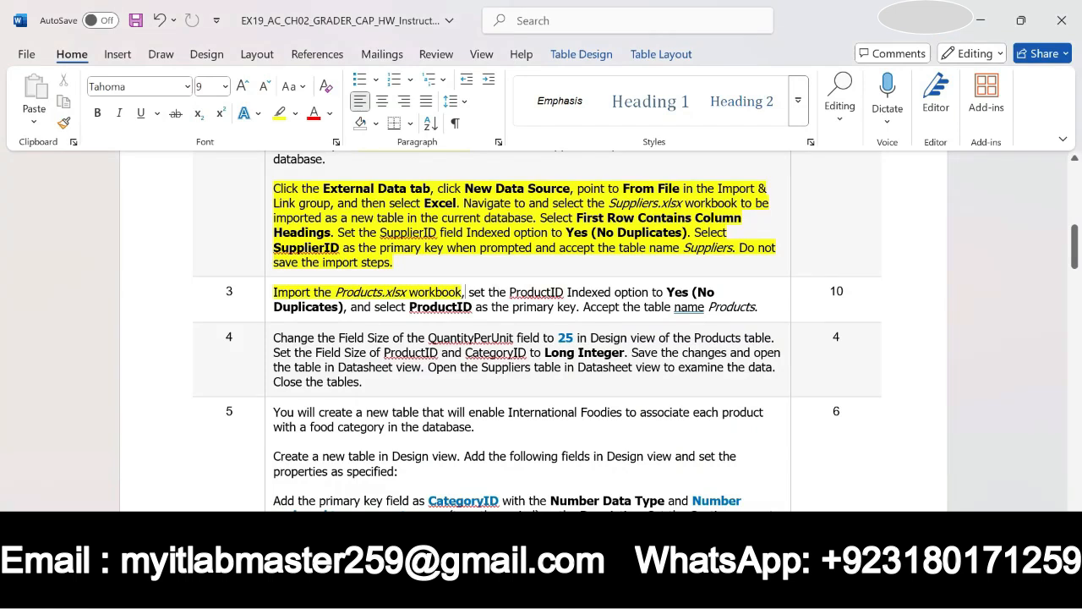
key(alt+Tab)
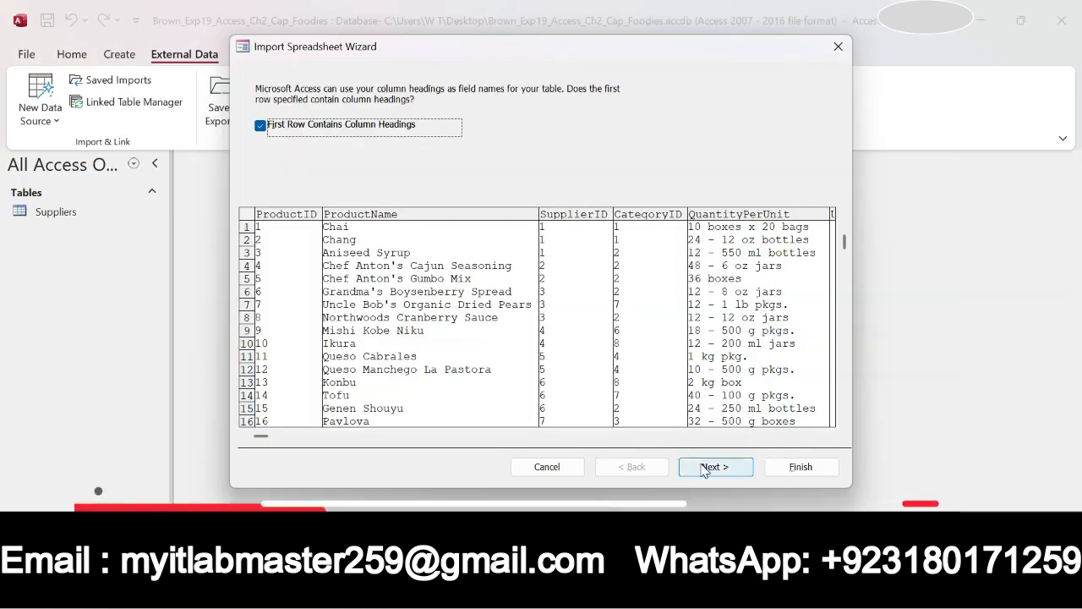
click(704, 468)
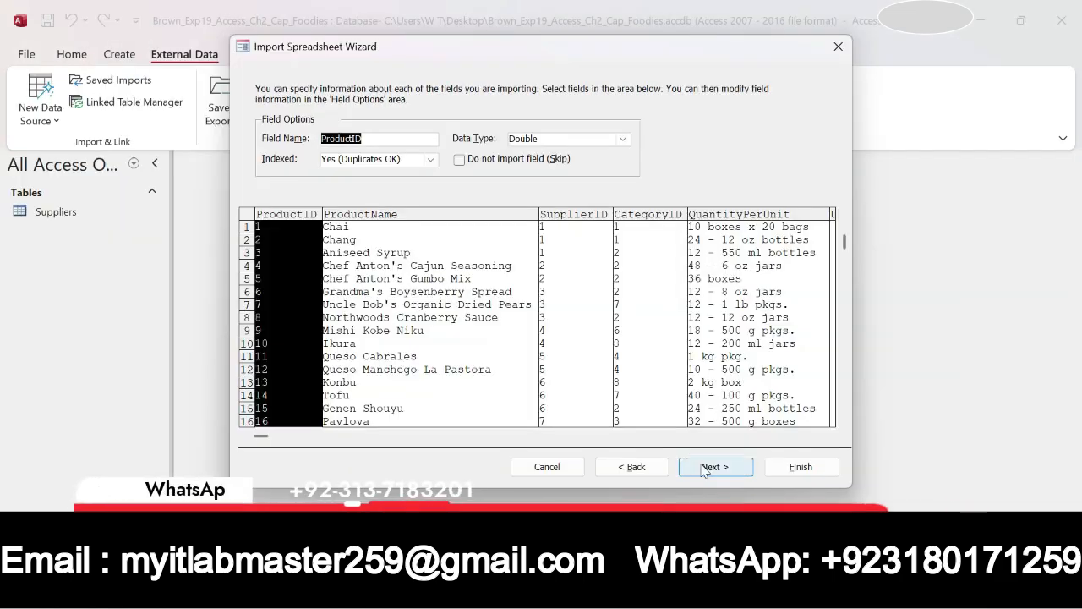
click(430, 159)
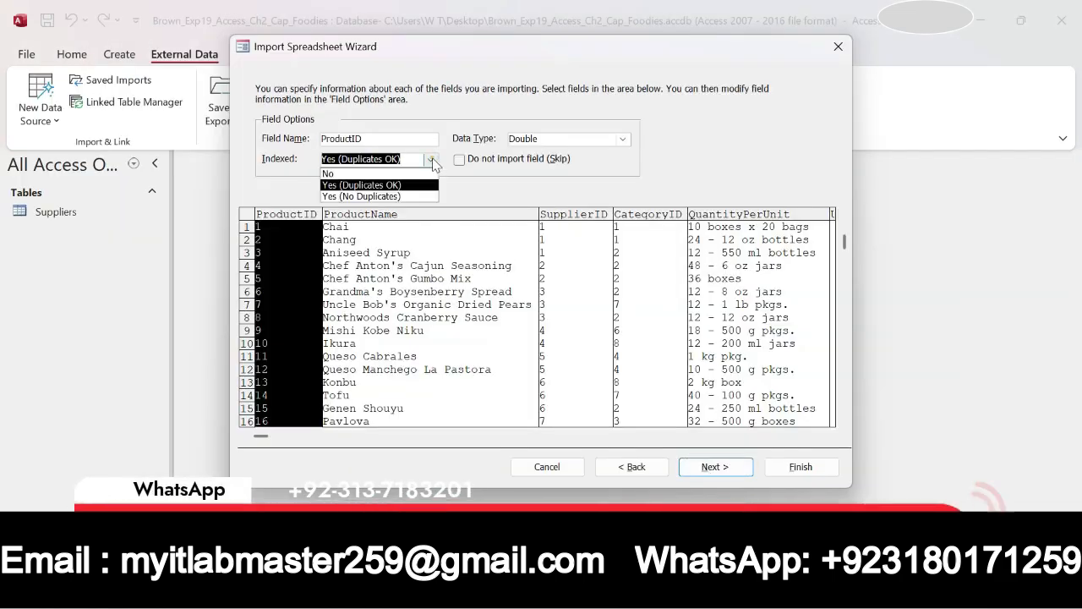
click(407, 196)
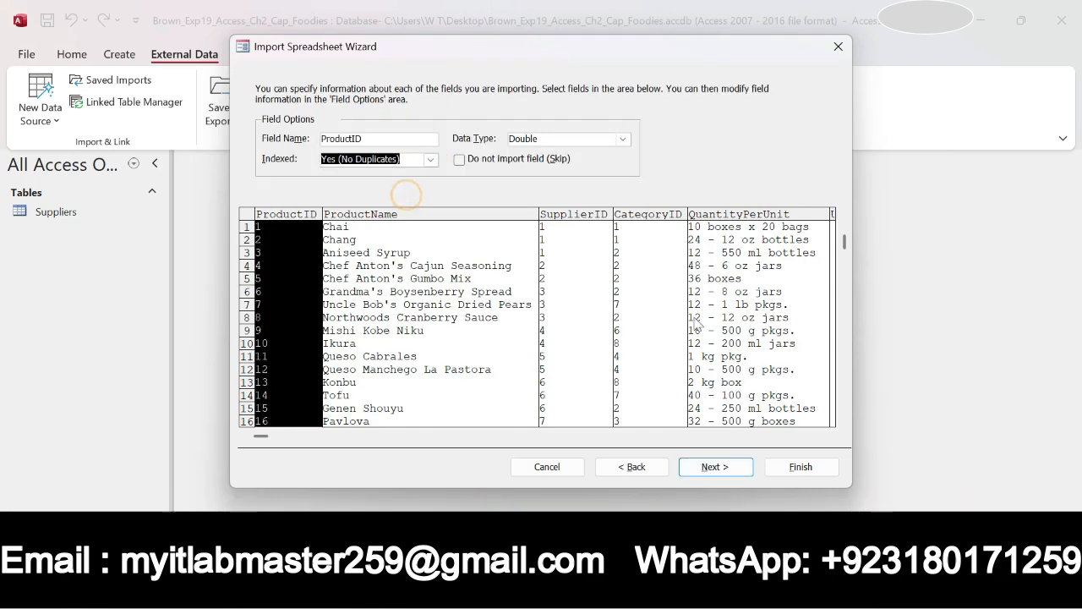
click(727, 464)
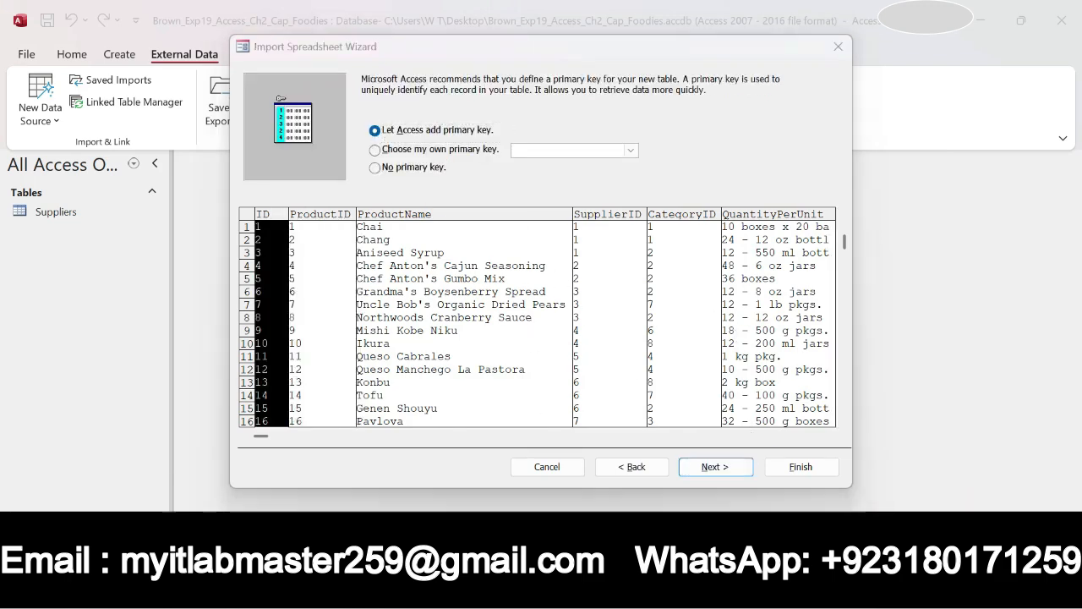
Choose ProductID as the primary key and finish importing to the Products table without saving the import steps.
key(alt+Tab)
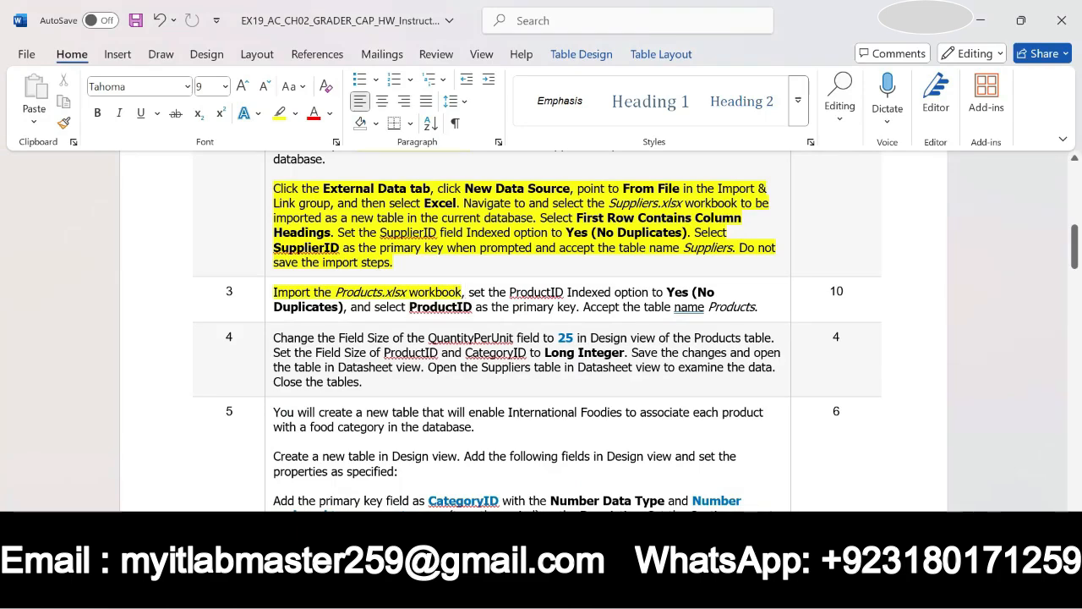
key(alt+Tab)
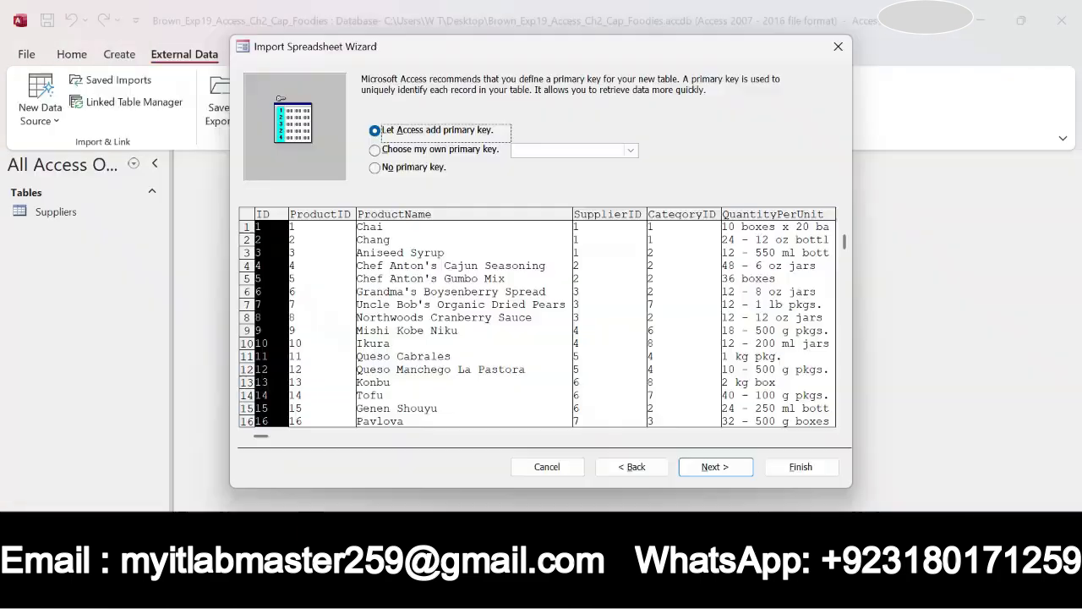
click(413, 150)
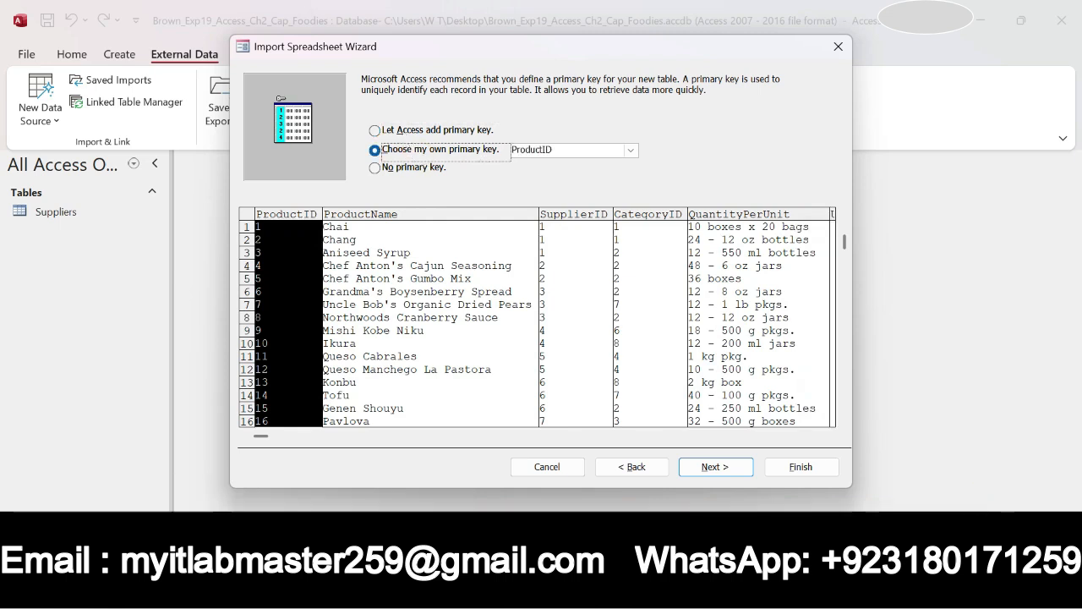
click(728, 469)
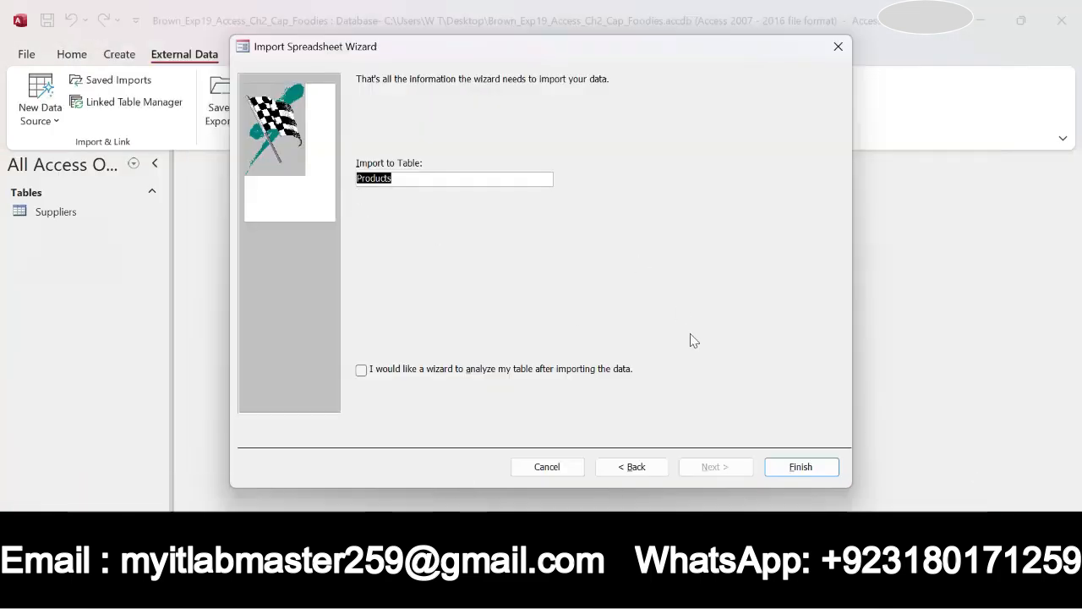
click(812, 471)
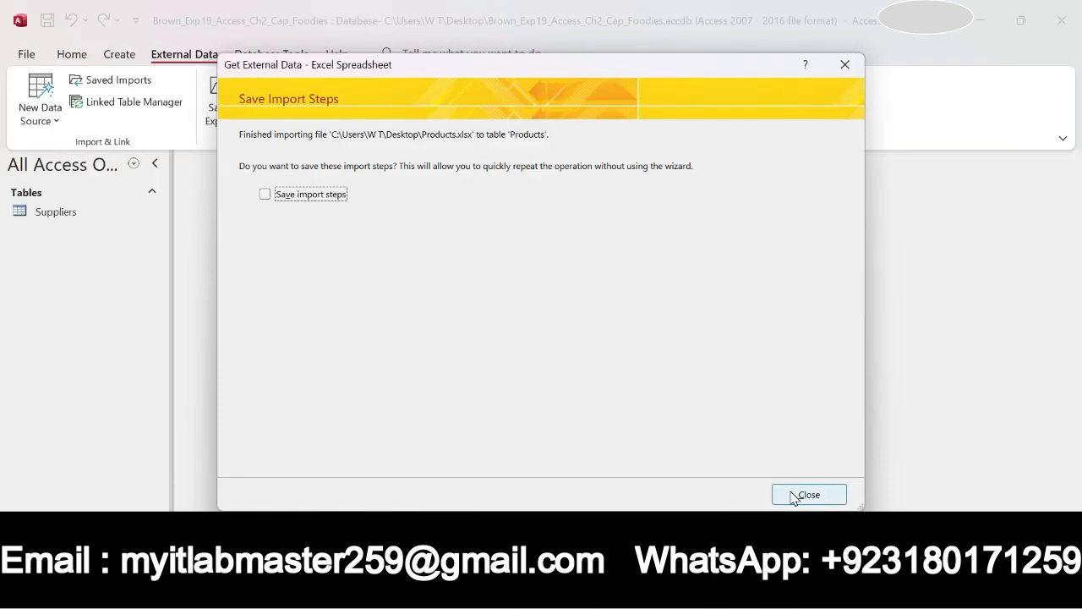
click(808, 494)
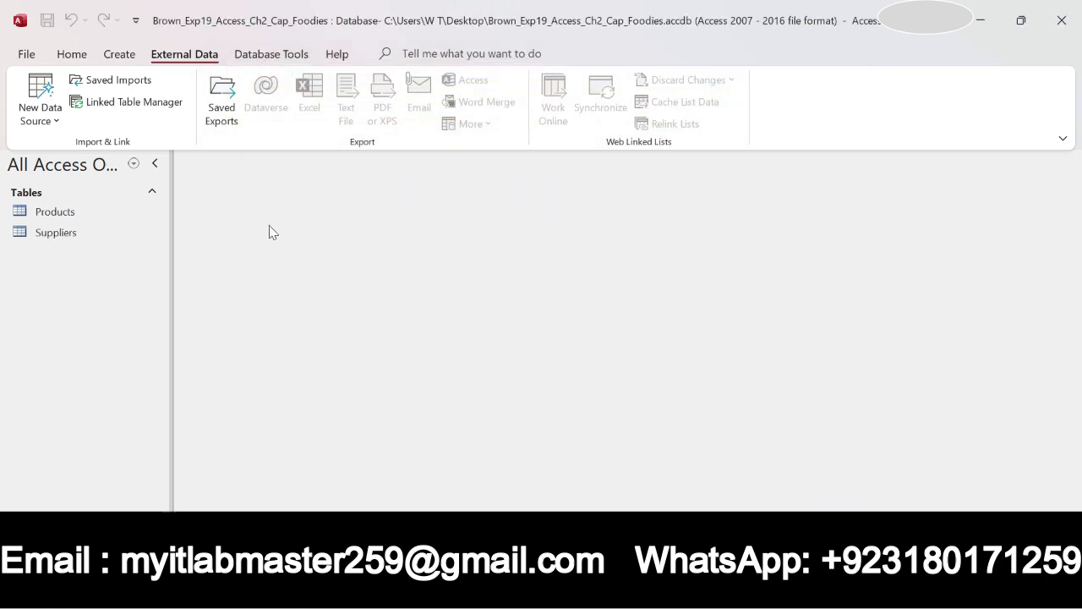
Switch to the Word instructions and highlight the whole Products.xlsx import paragraph of step 3 in yellow.
key(alt+Tab)
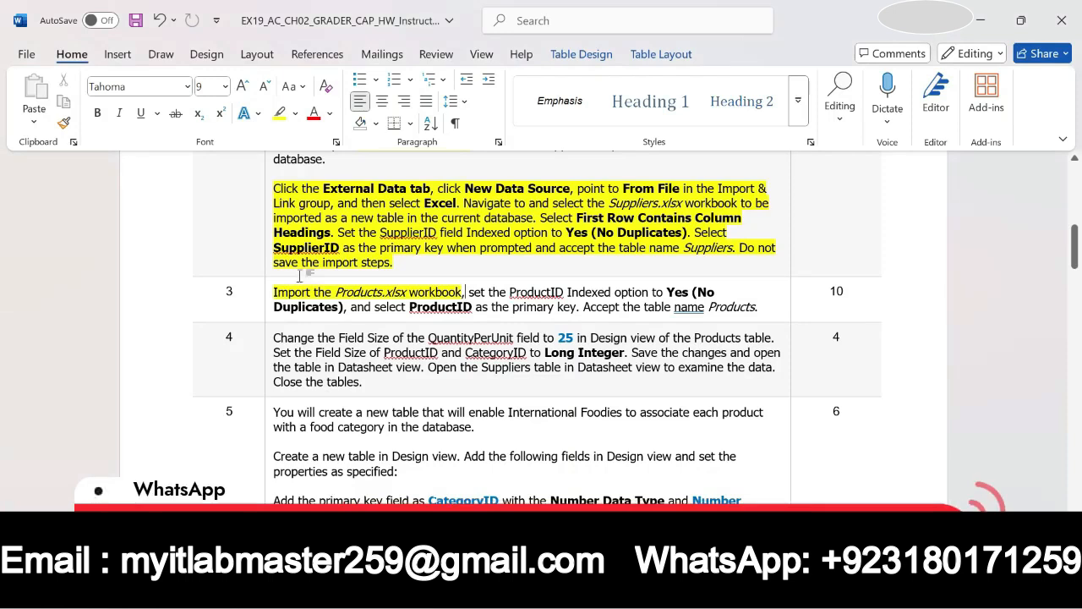
drag(269, 290, 757, 308)
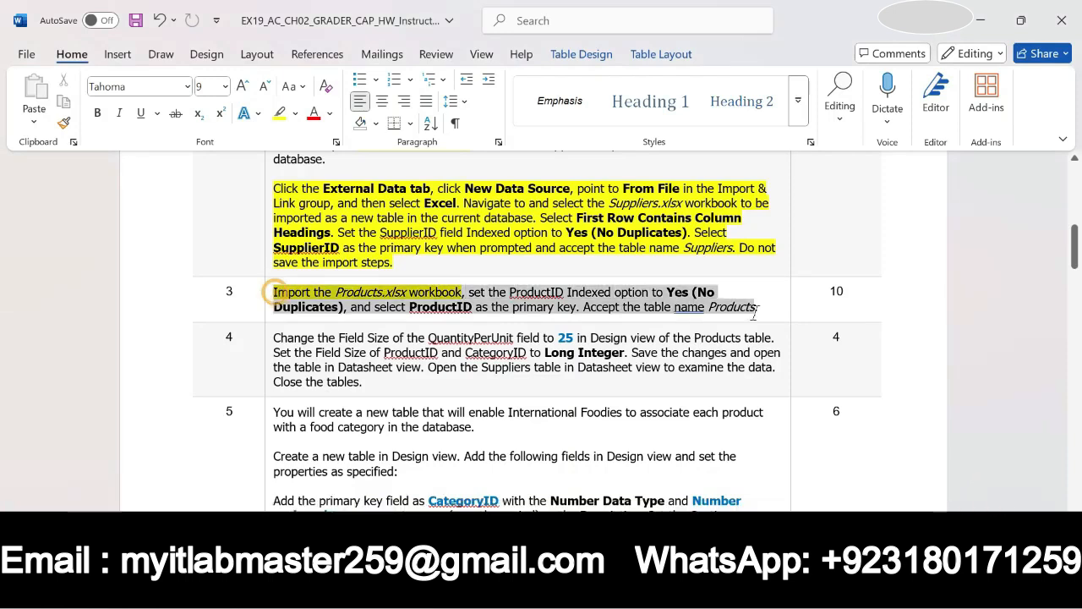
click(822, 285)
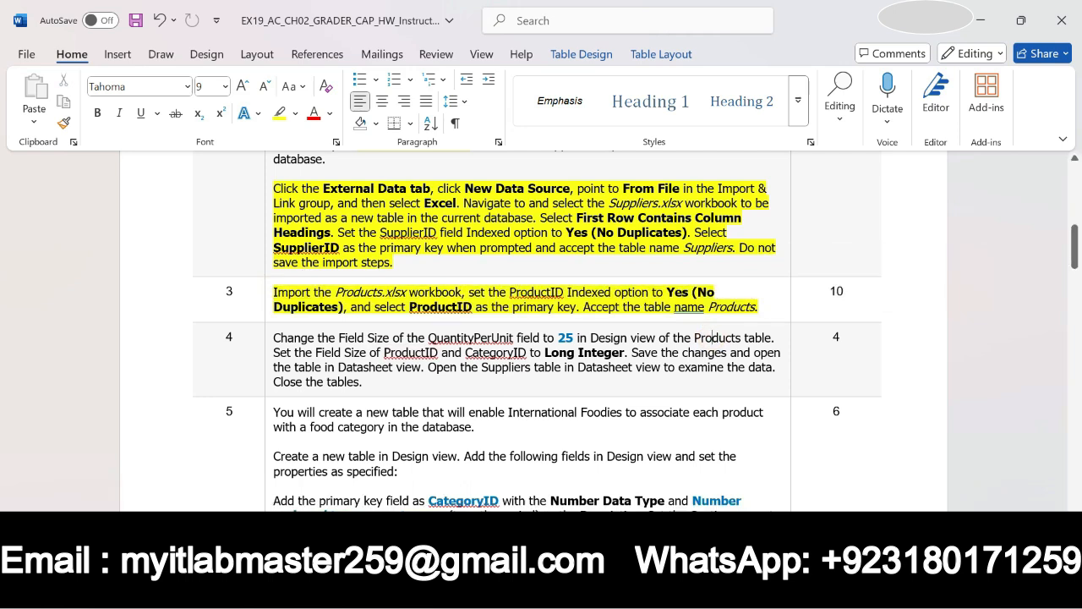
Highlight "the Products table." and "in Design view" in step 4 of the instructions in yellow.
drag(273, 337, 757, 342)
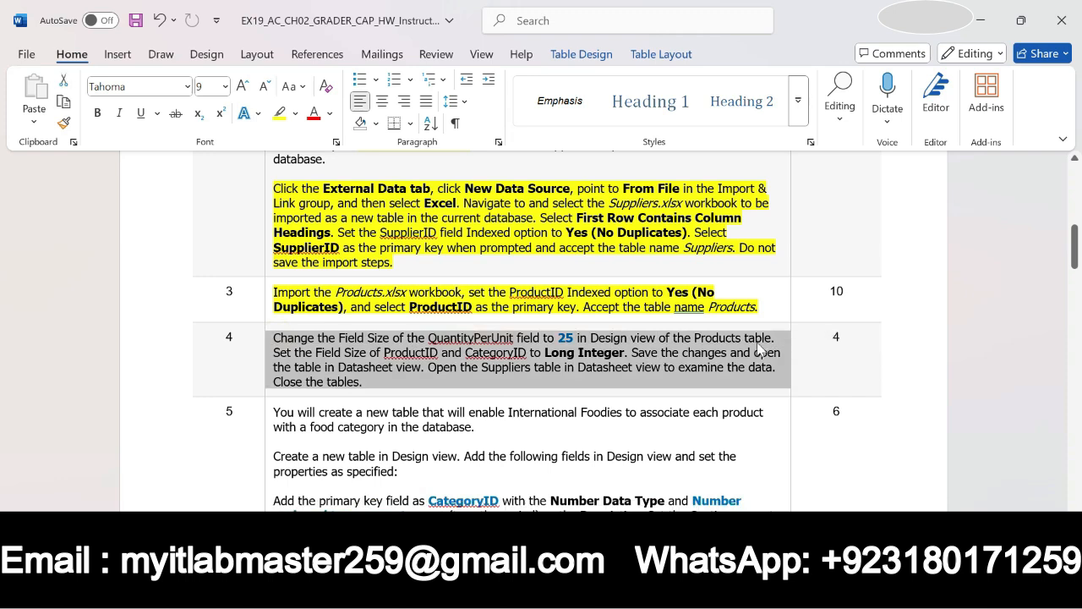
click(755, 339)
drag(674, 337, 778, 338)
click(824, 312)
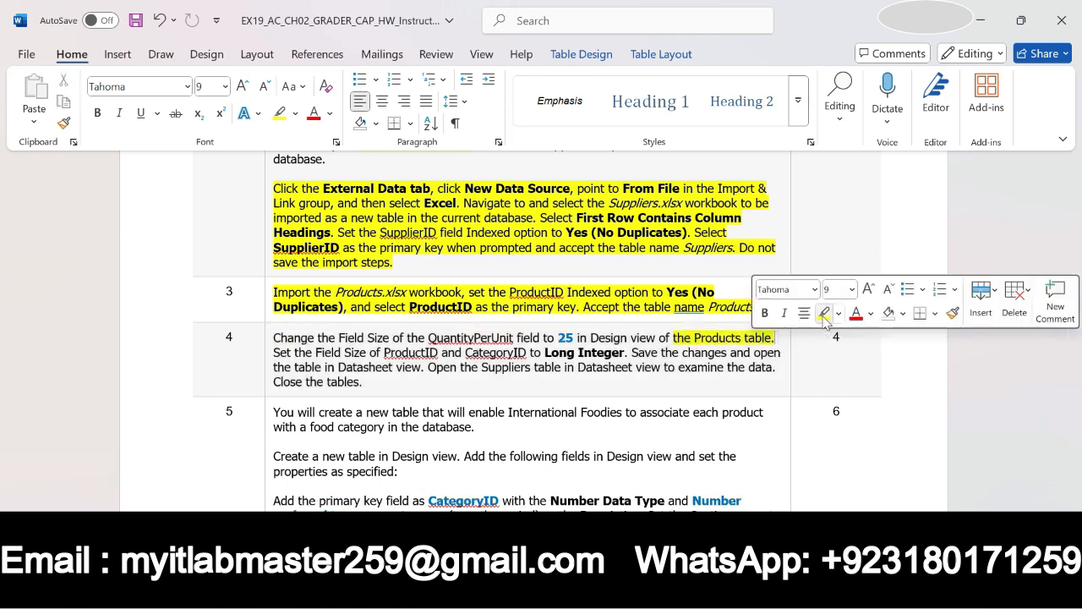
click(708, 337)
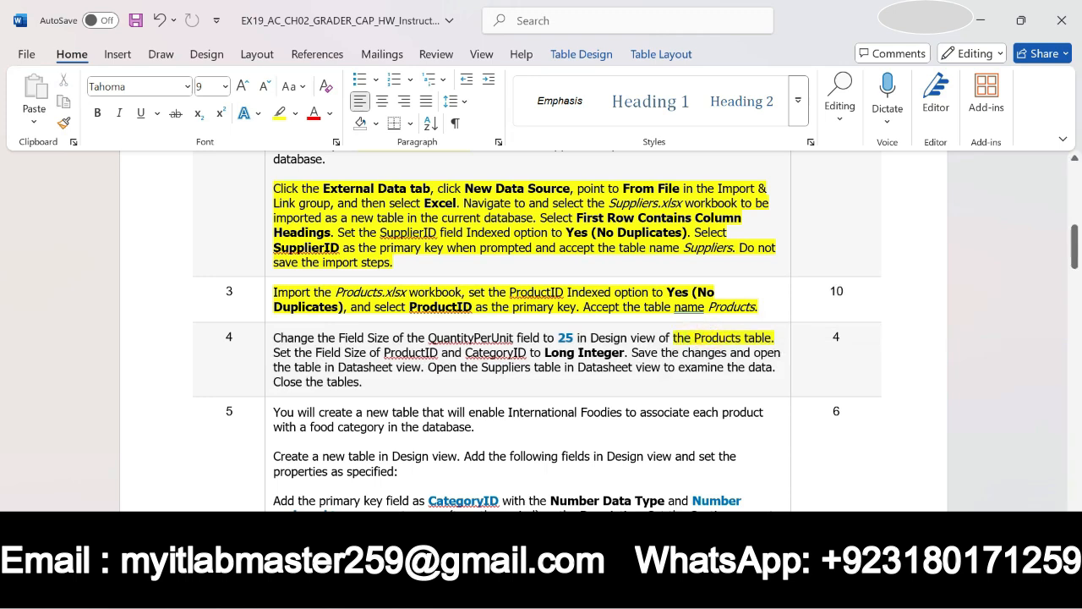
drag(576, 337, 656, 337)
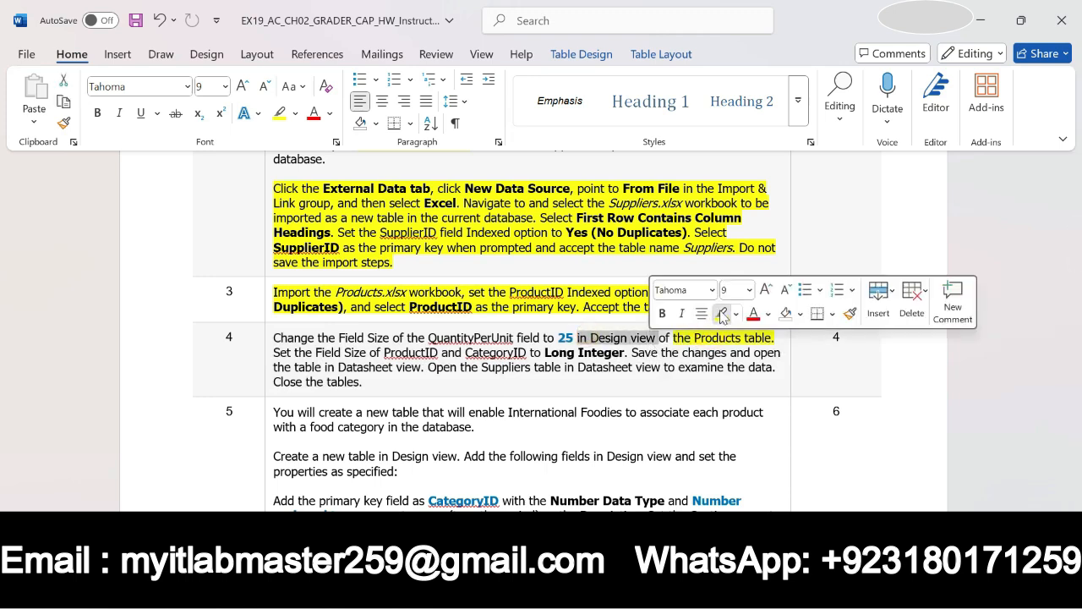
click(721, 315)
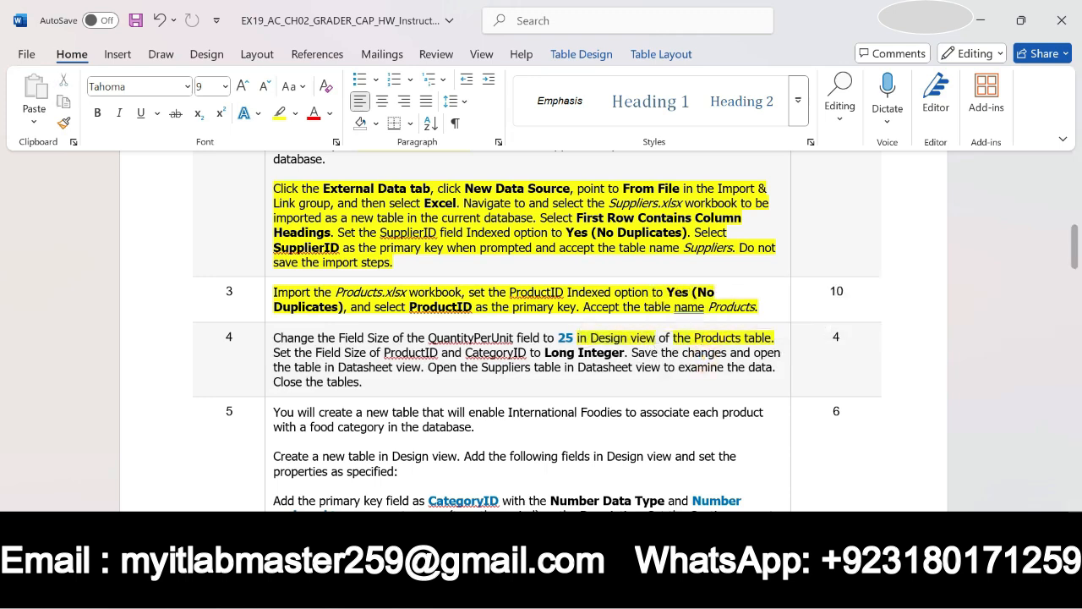
Switch to the Foodies database in Access and open the Products table in Design view.
click(642, 591)
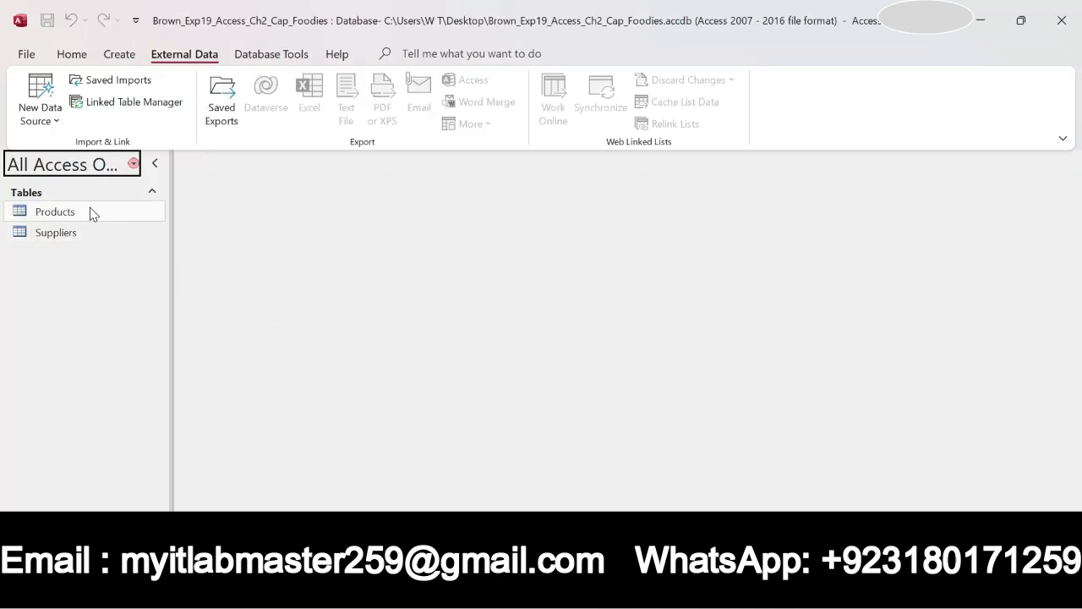
right_click(93, 214)
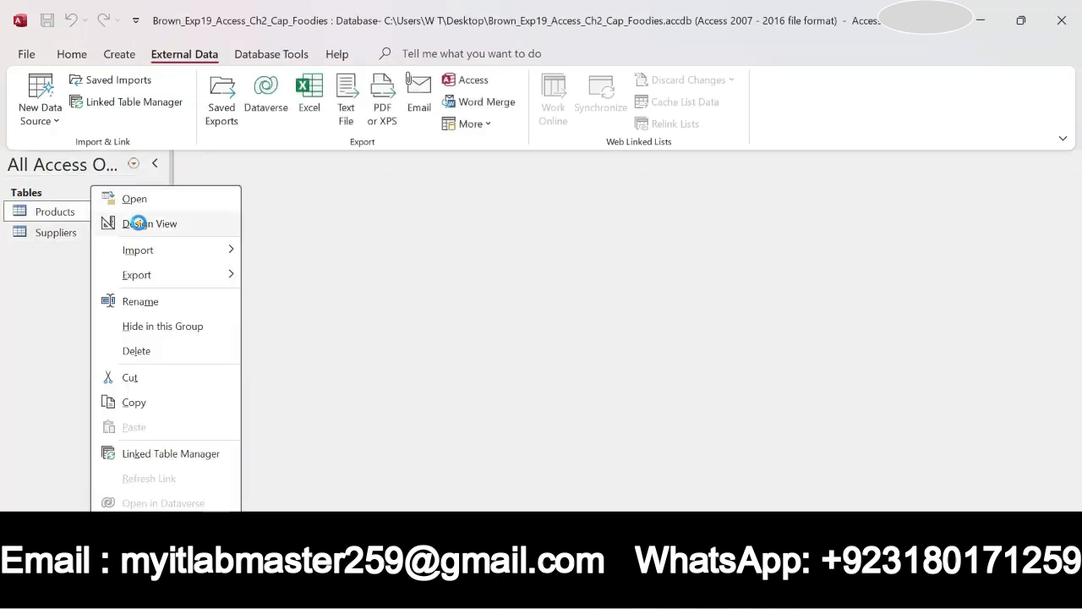
click(138, 223)
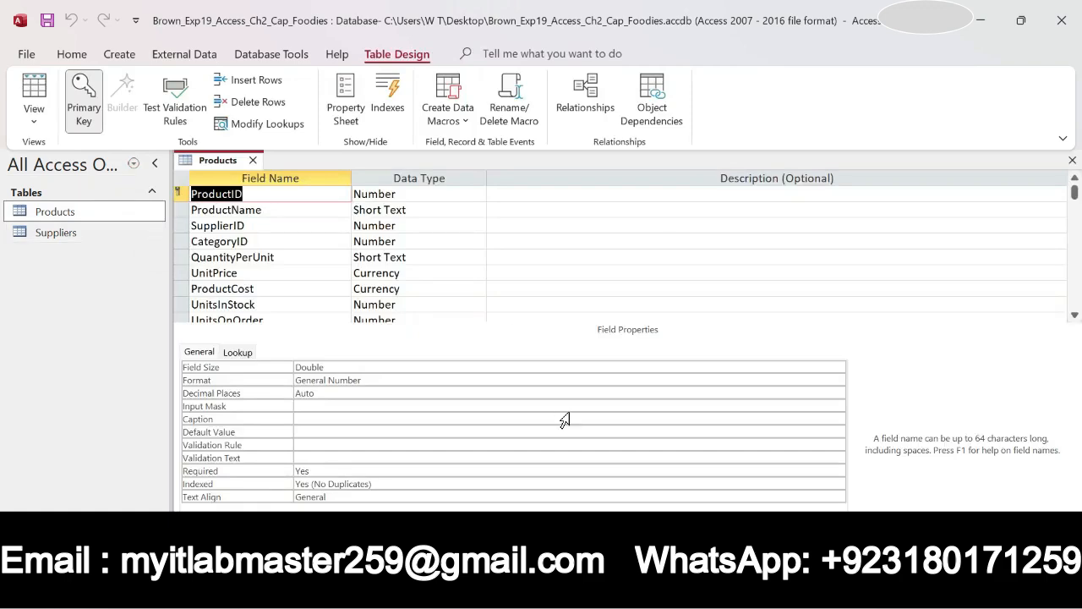
Check step 4 of the Word instructions and set the QuantityPerUnit field's Field Size to 25 in the Products table.
key(alt+Tab)
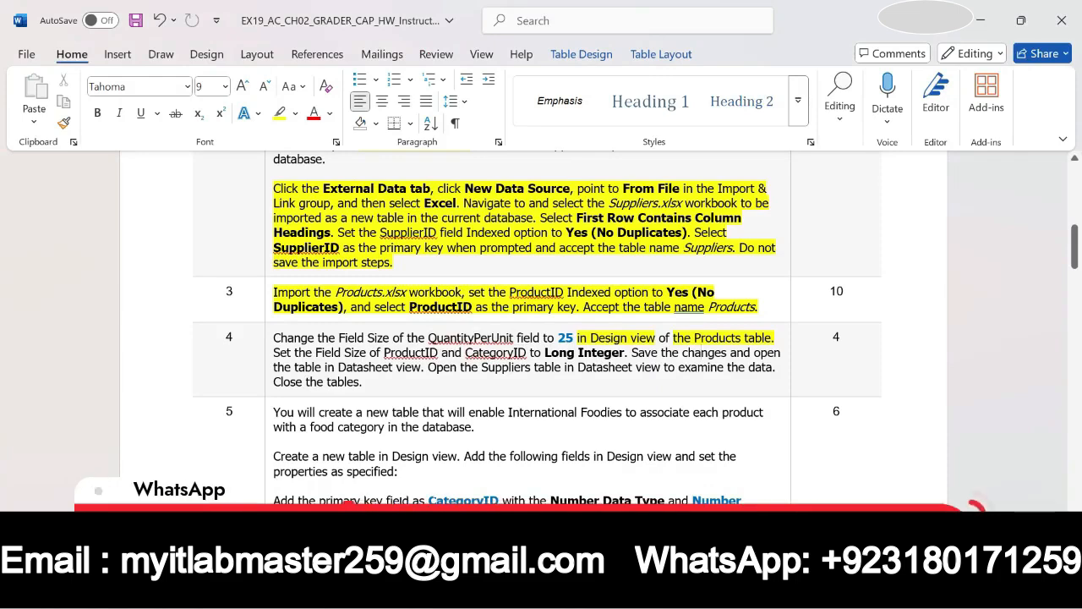
key(alt+Tab)
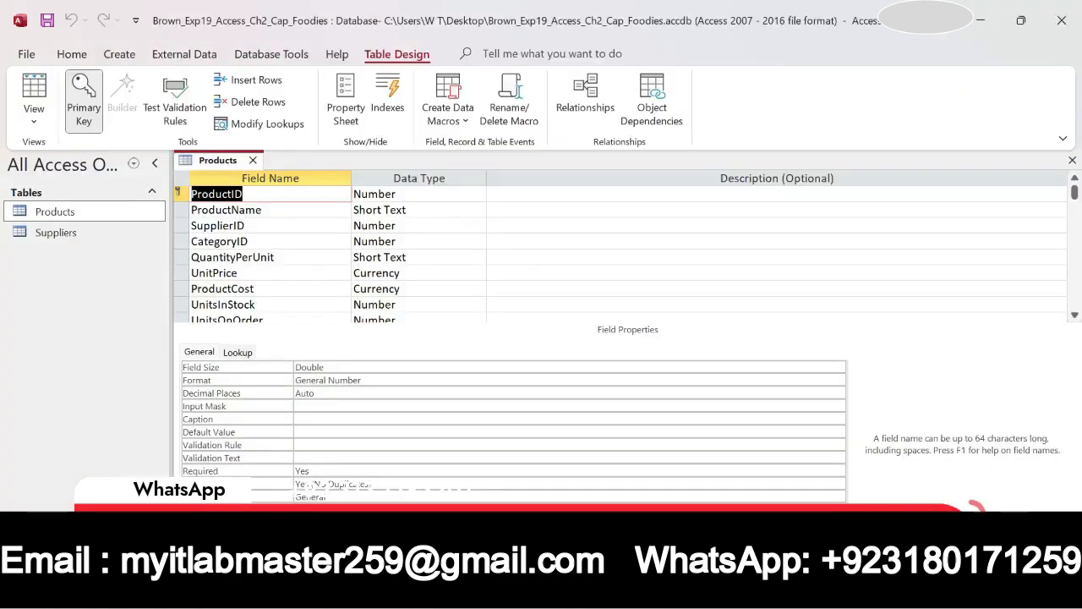
click(299, 257)
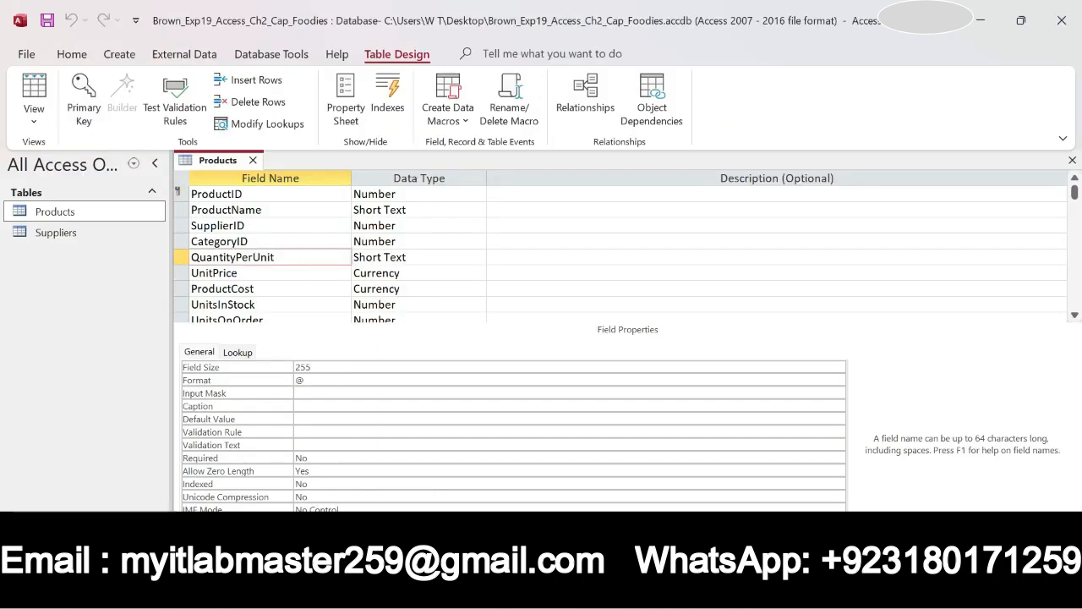
key(alt+Tab)
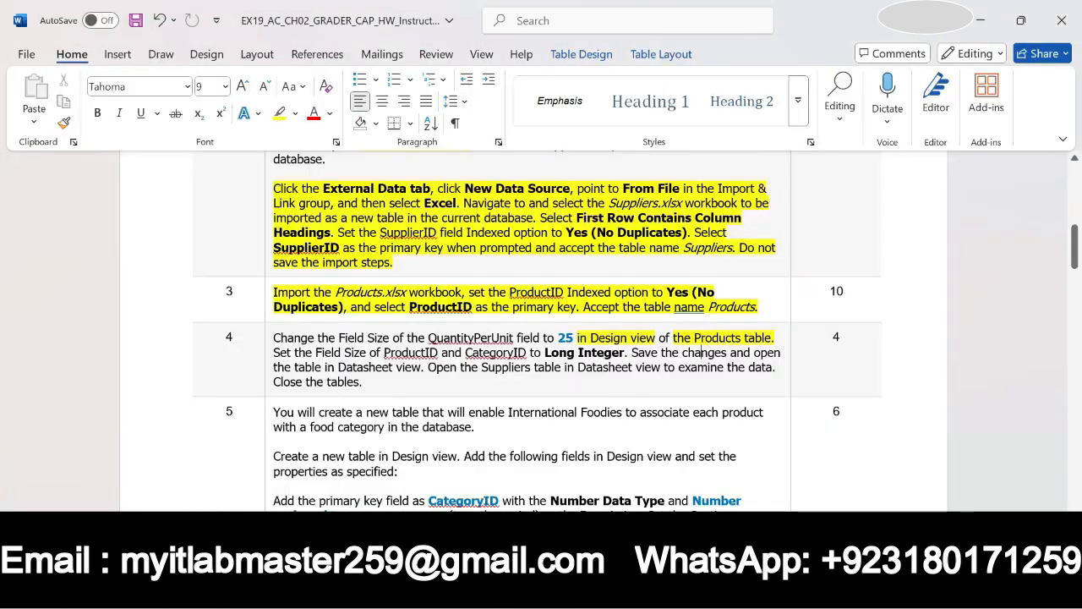
key(alt+Tab)
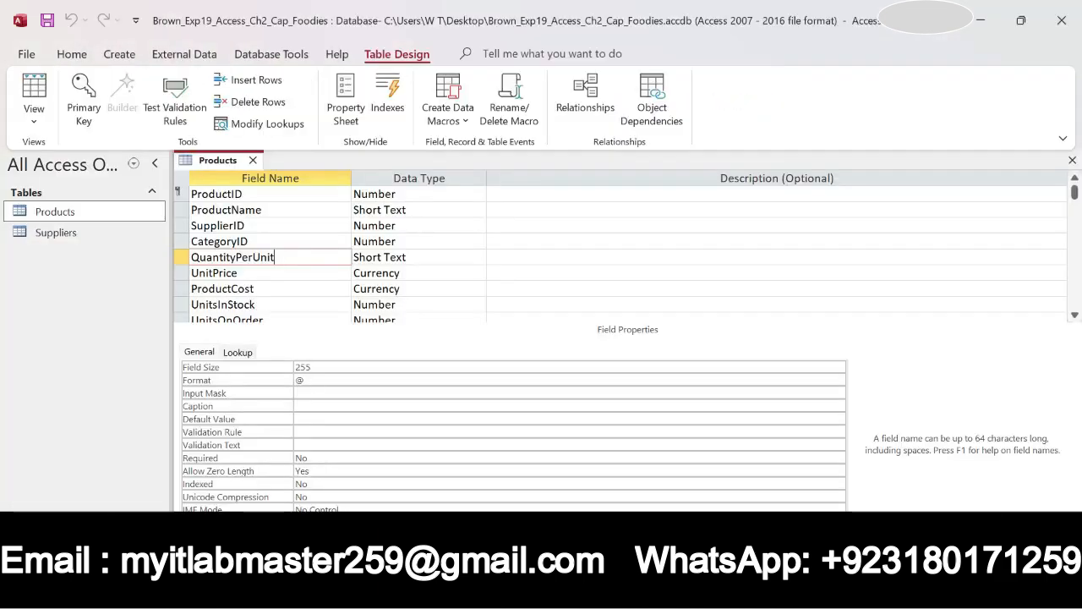
key(F6)
text(25)
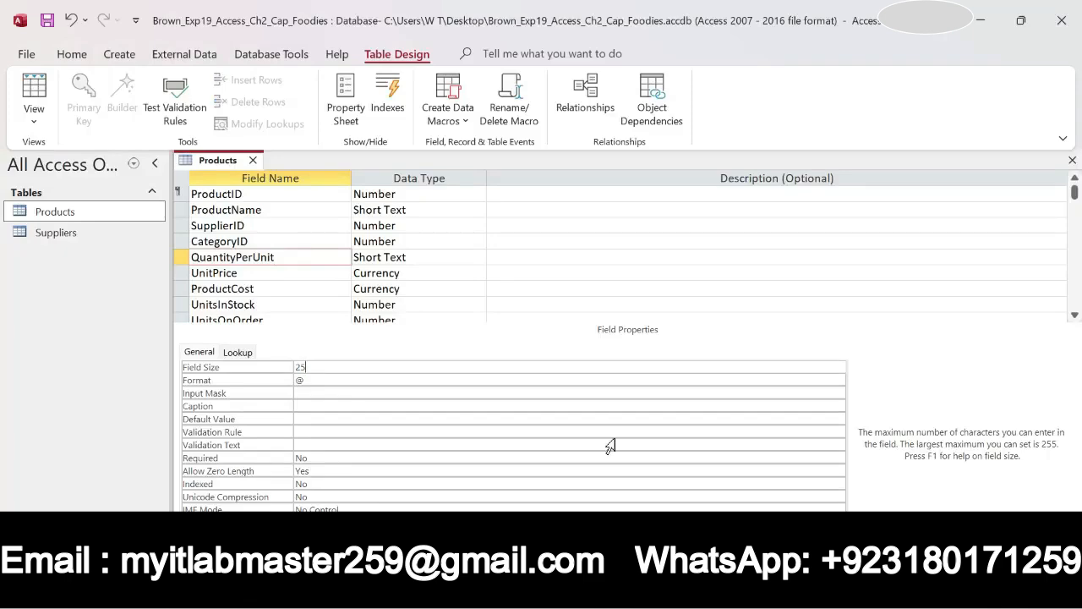
Set the ProductID field's Field Size to Long Integer in the Products table, checking step 4 of the Word instructions.
key(alt+Tab)
click(227, 193)
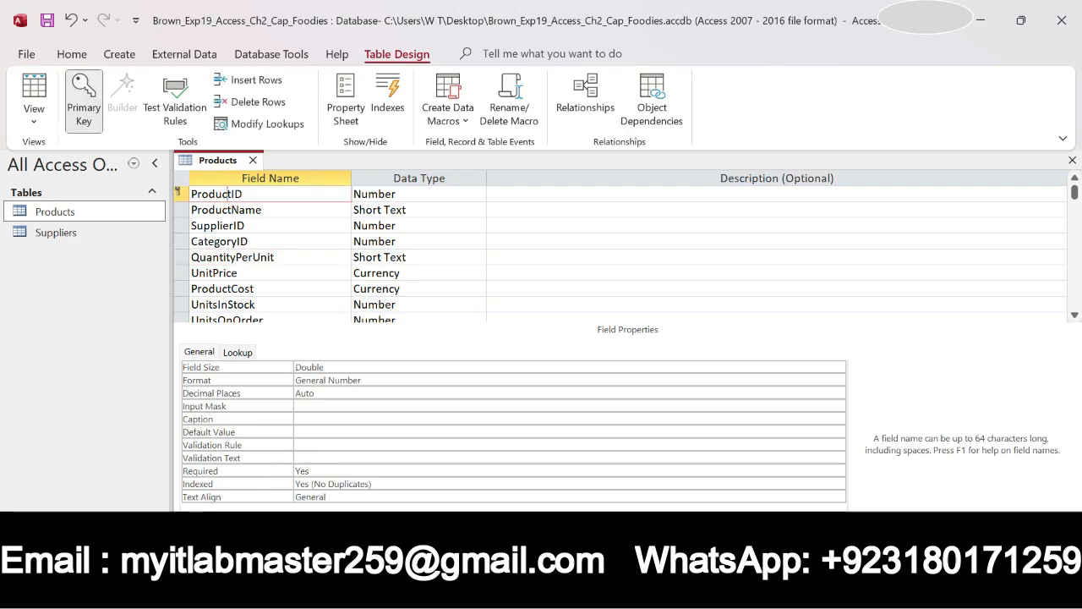
click(461, 367)
click(836, 367)
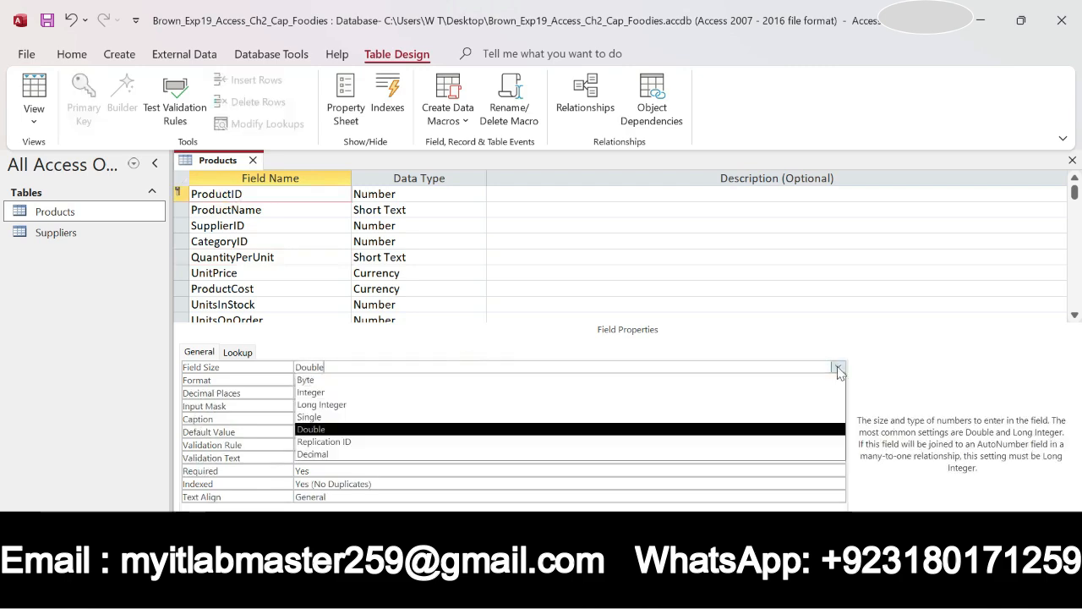
click(595, 404)
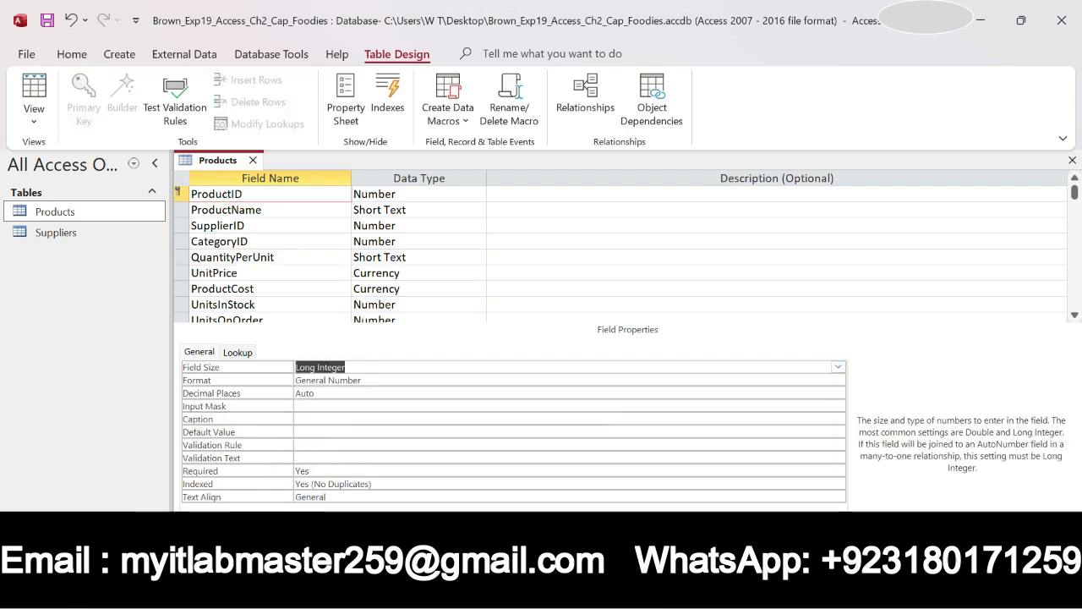
key(alt+Tab)
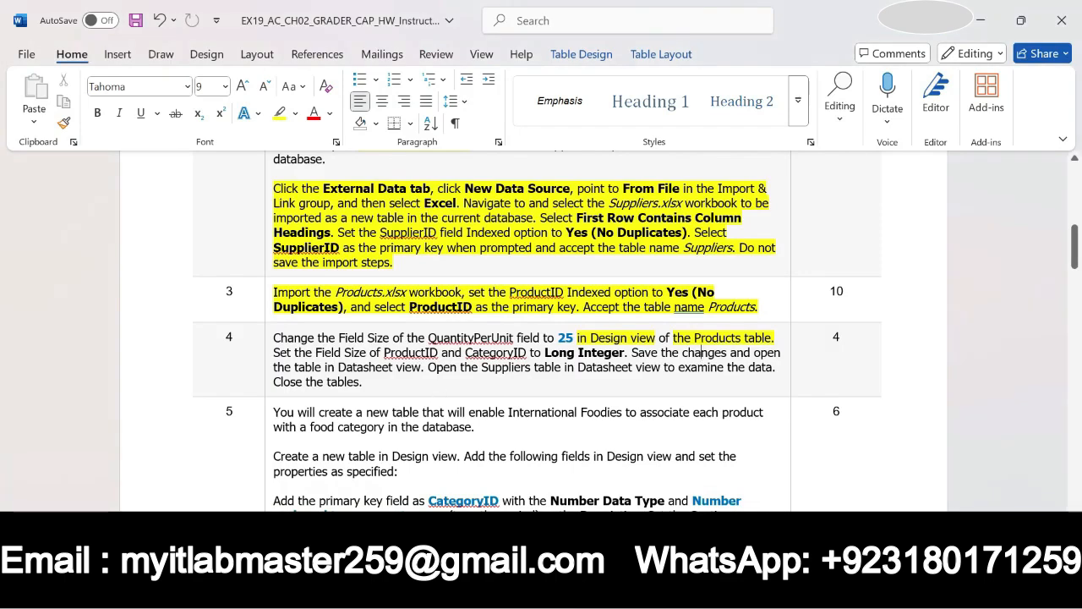
key(alt+Tab)
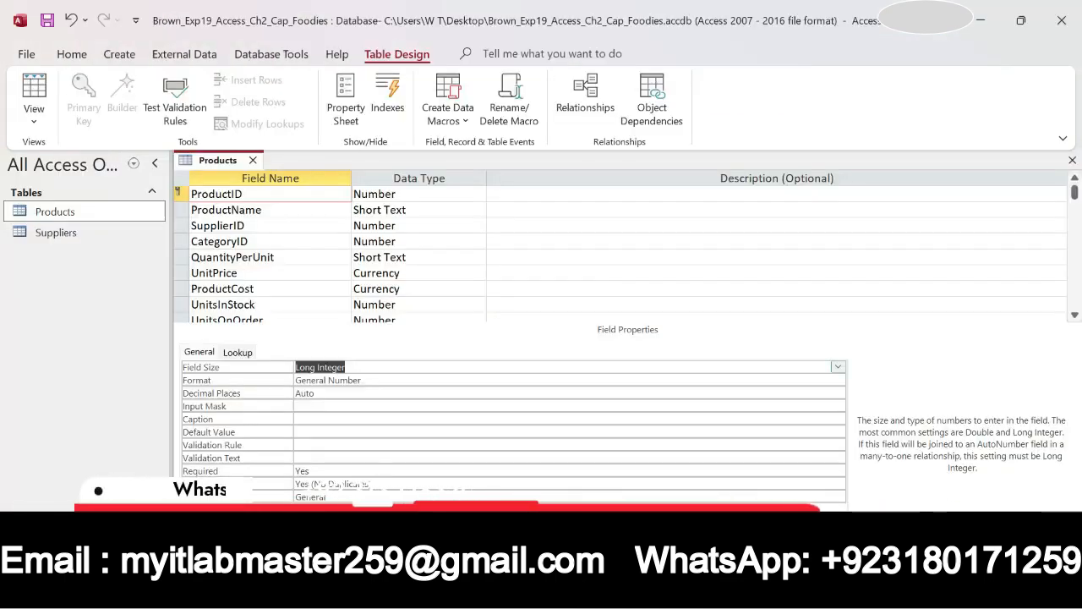
Set the CategoryID field's Field Size to Long Integer in the Products table.
click(255, 241)
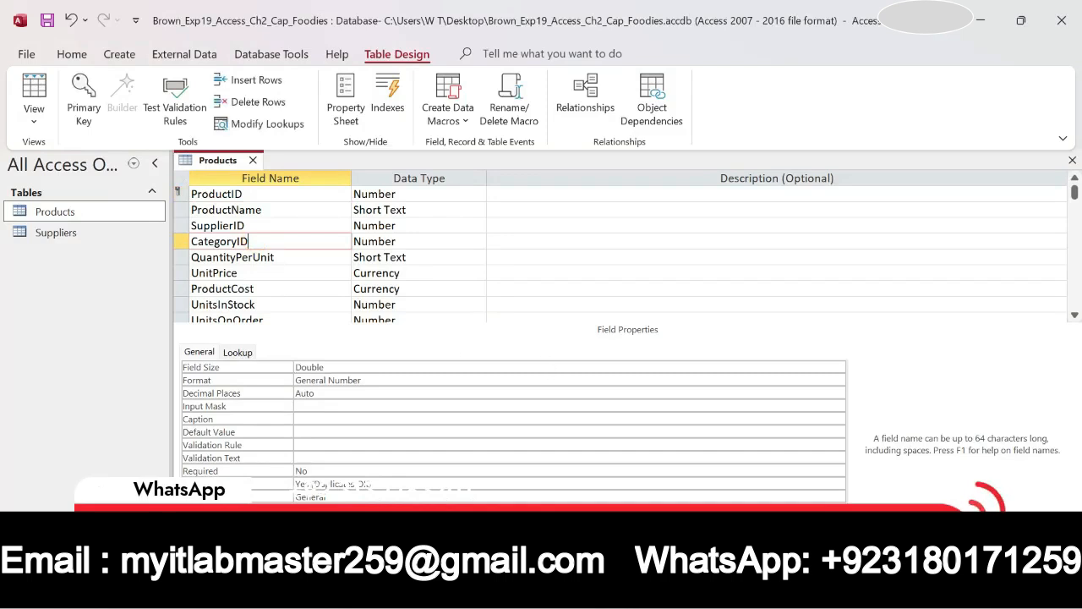
click(837, 369)
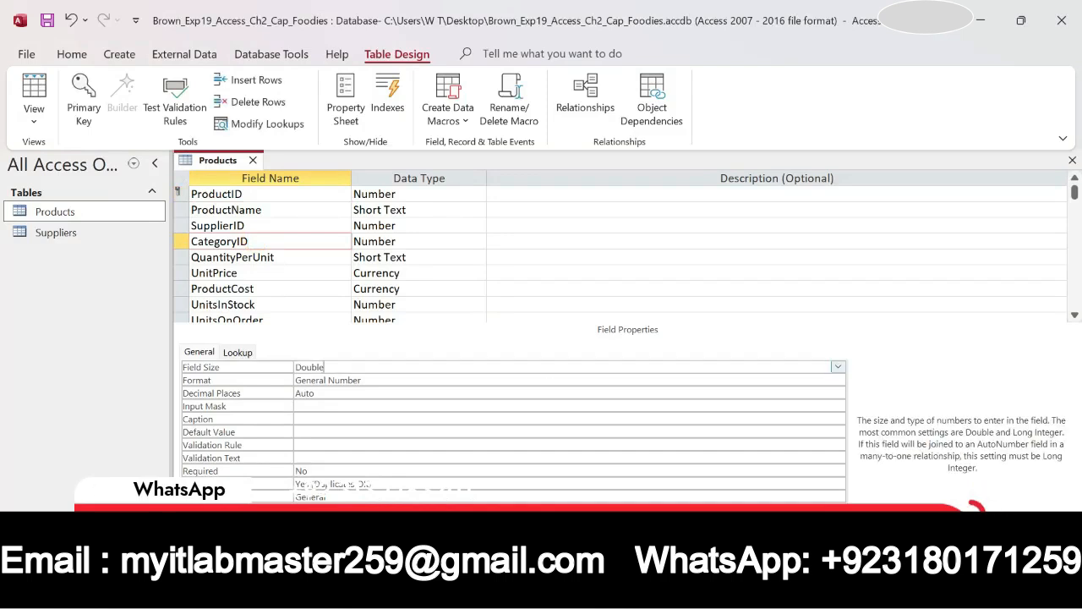
click(837, 368)
click(663, 405)
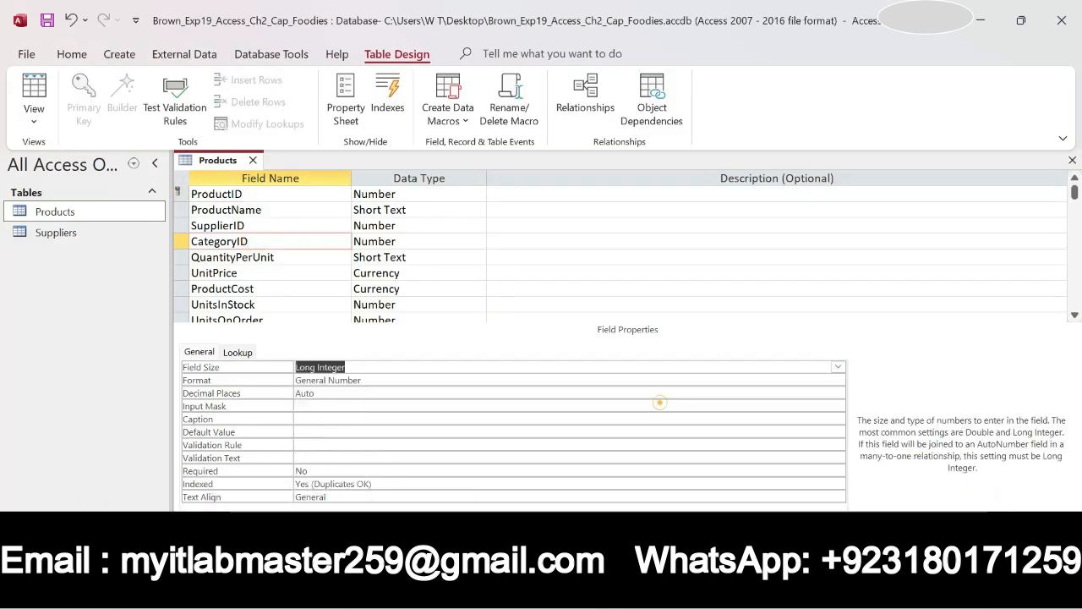
Check step 4 of the Word instructions and save the Products table design, accepting the possible data loss from the shorter field sizes.
key(alt+Tab)
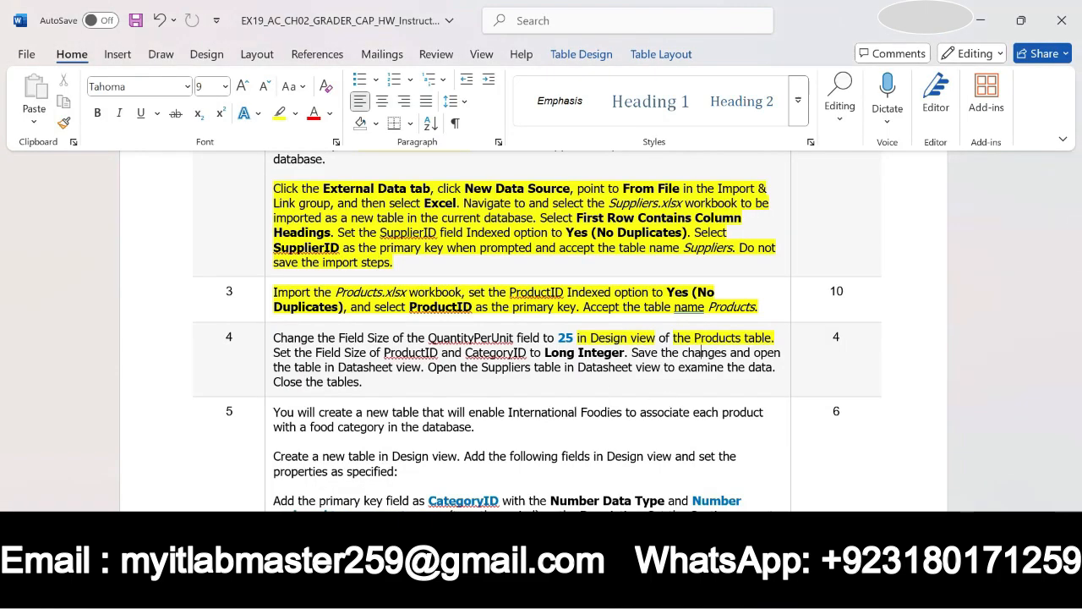
key(alt+Tab)
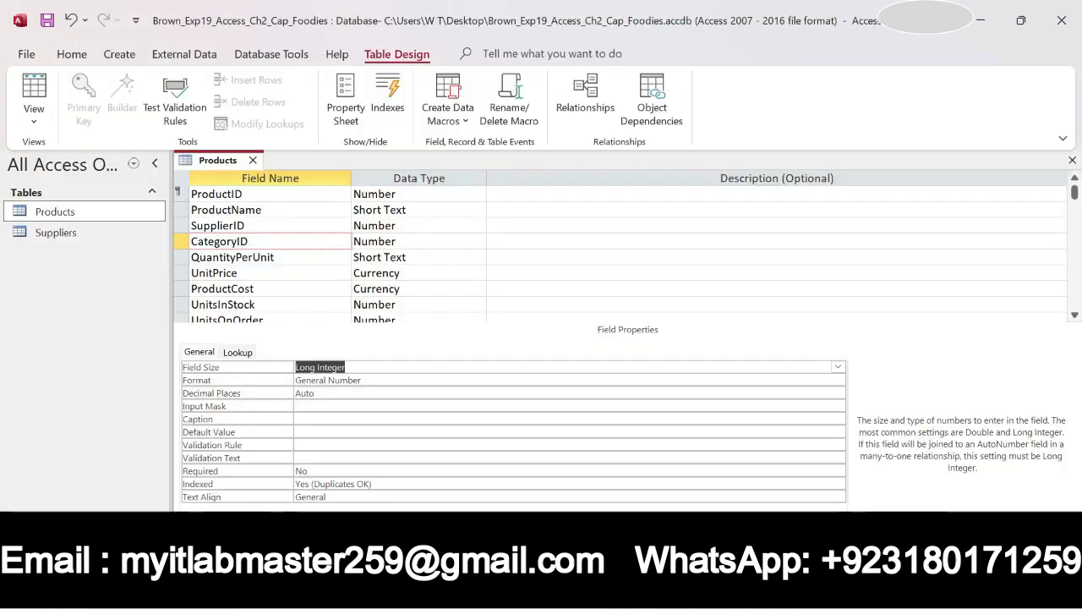
right_click(233, 165)
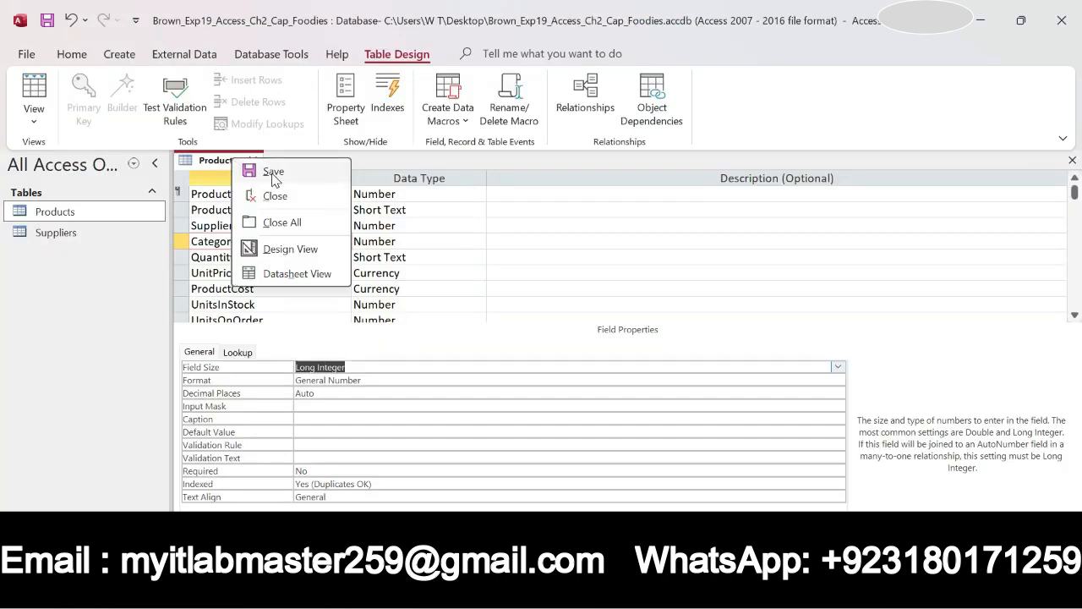
click(273, 176)
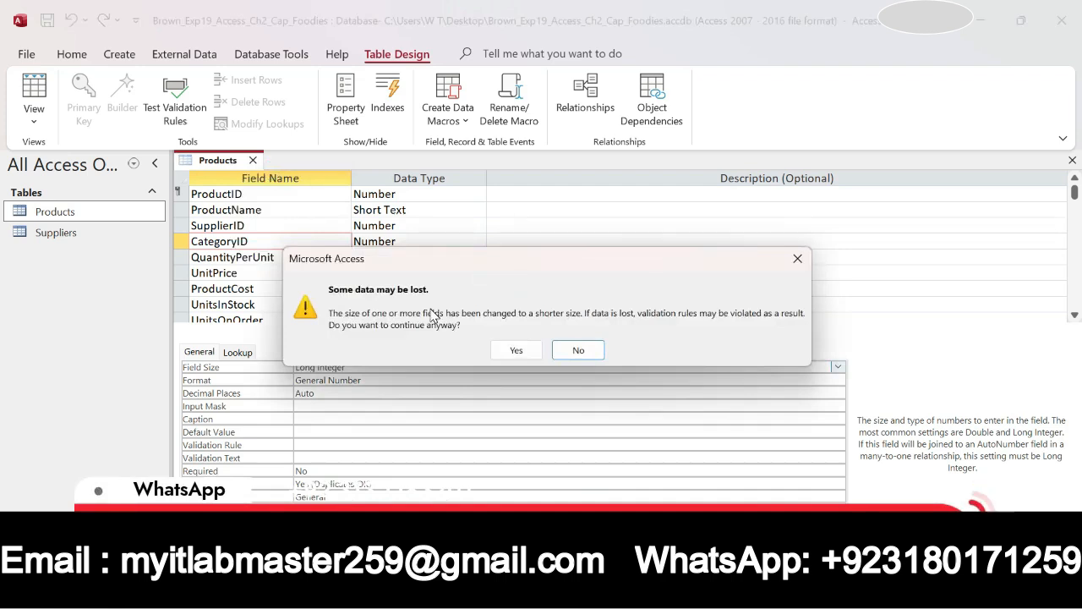
click(512, 349)
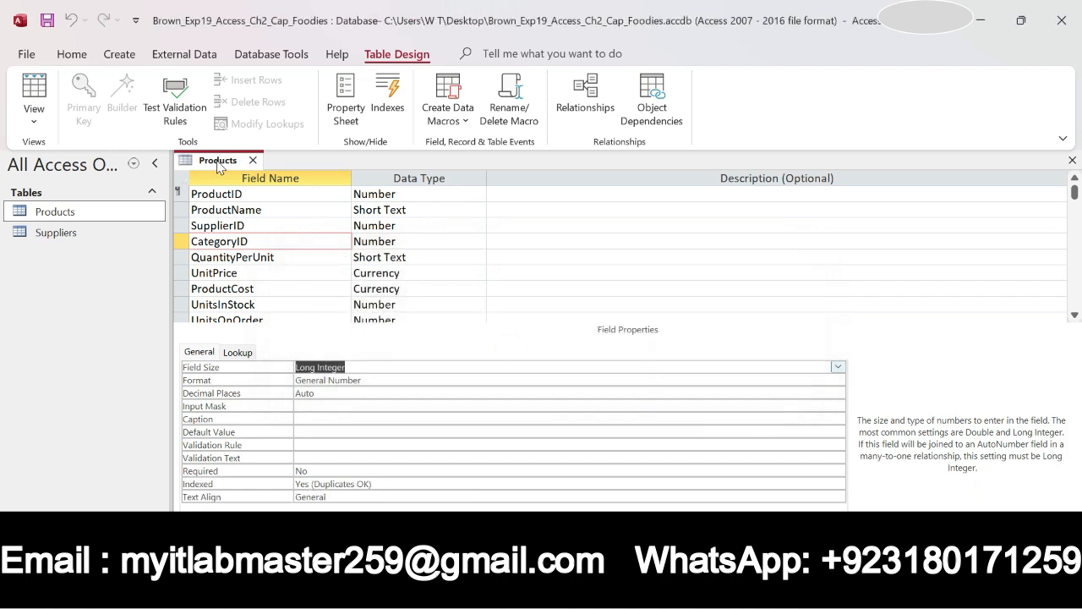
Switch the Products table from Design view to Datasheet view.
click(218, 164)
right_click(218, 166)
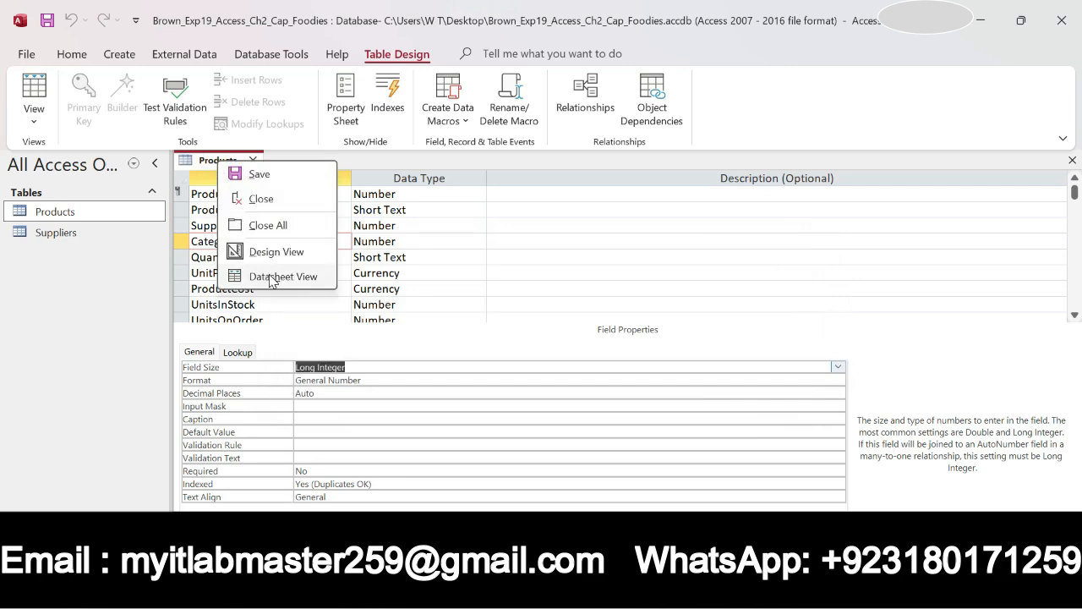
right_click(196, 161)
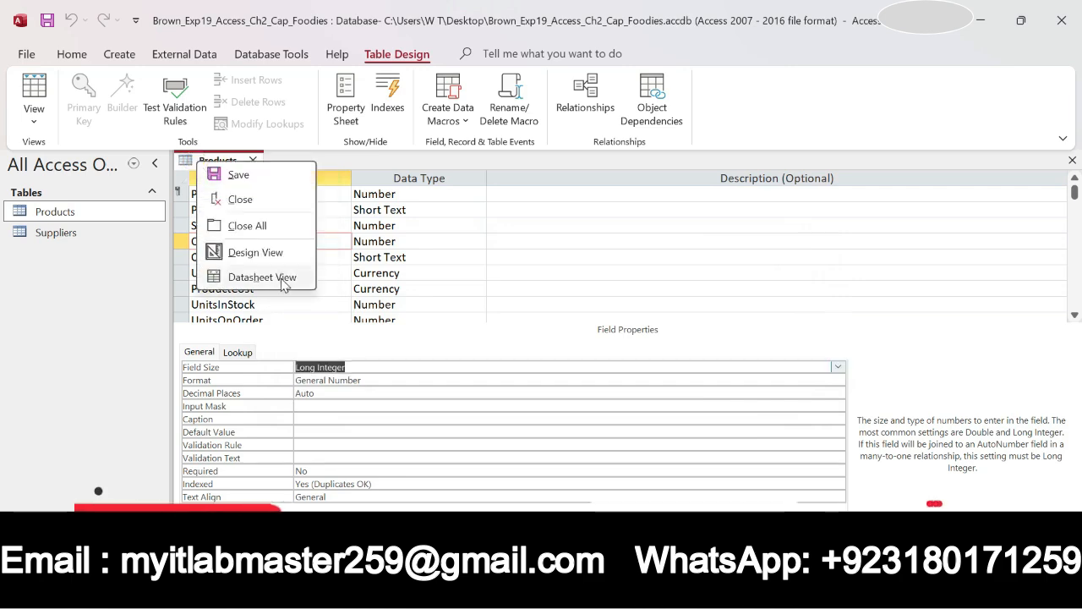
click(262, 277)
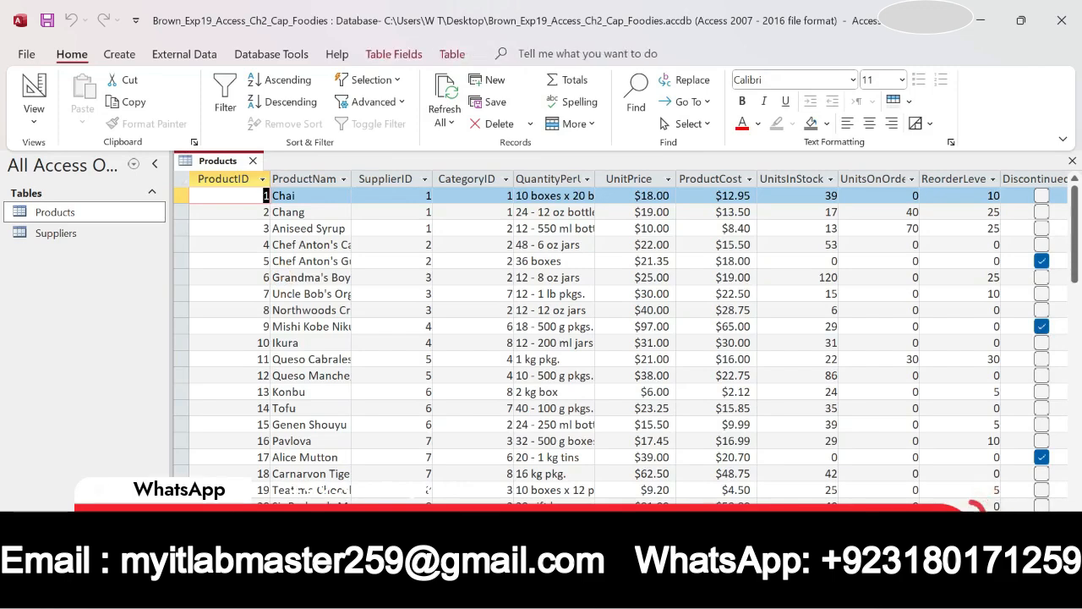
Check step 4 of the Word instructions again and close the Products table in Access.
key(alt+Tab)
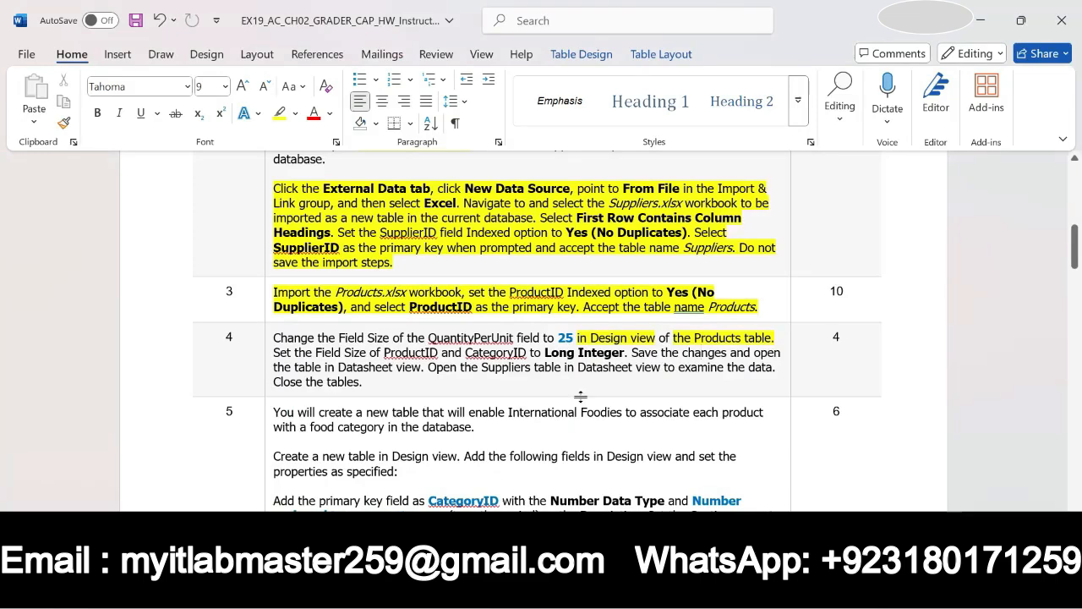
key(alt+Tab)
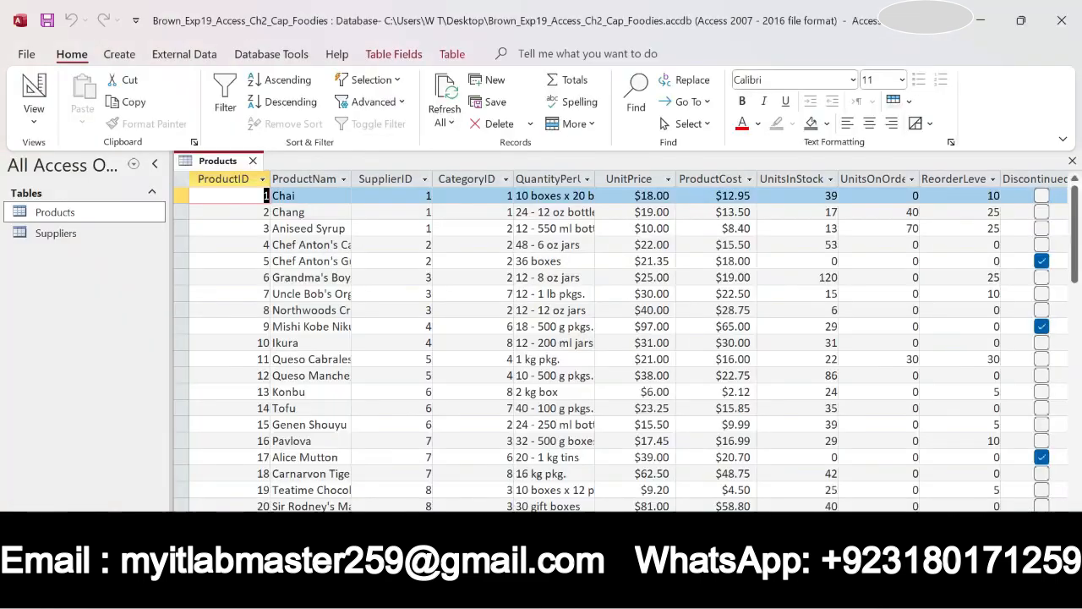
right_click(229, 167)
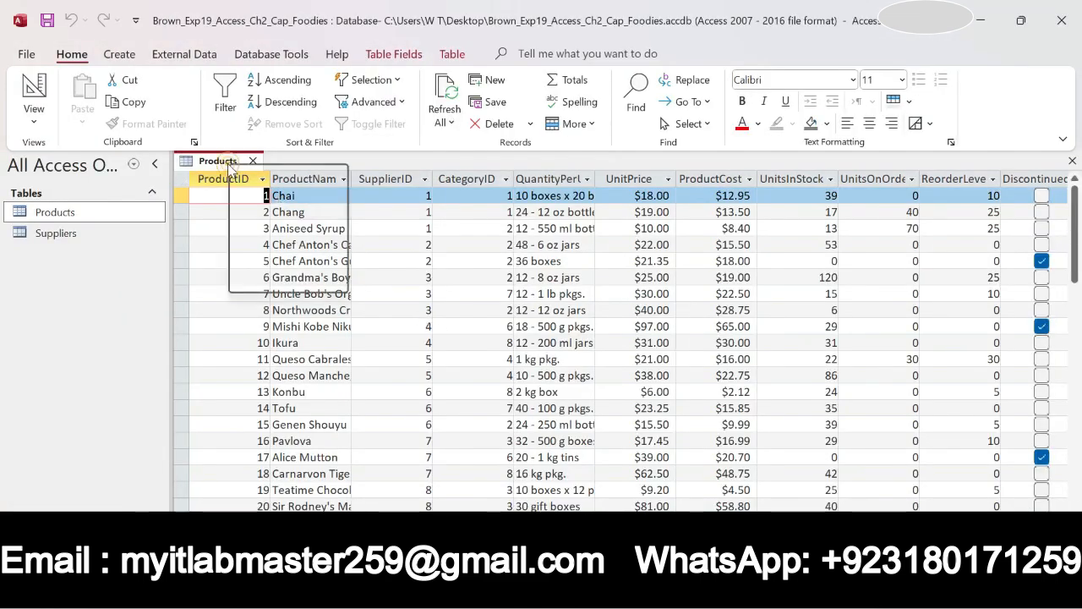
click(258, 175)
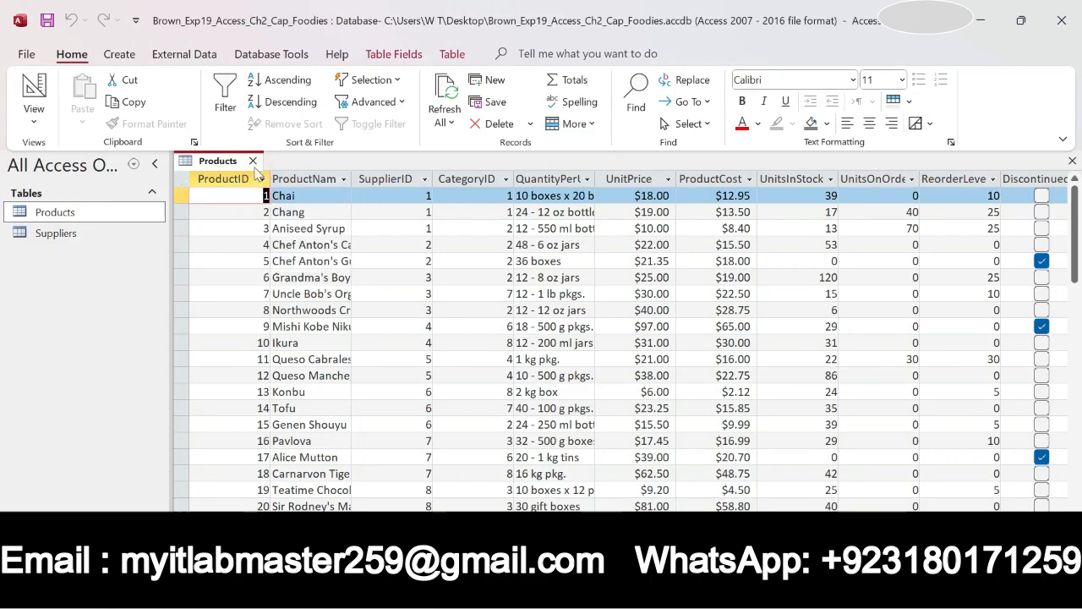
click(253, 162)
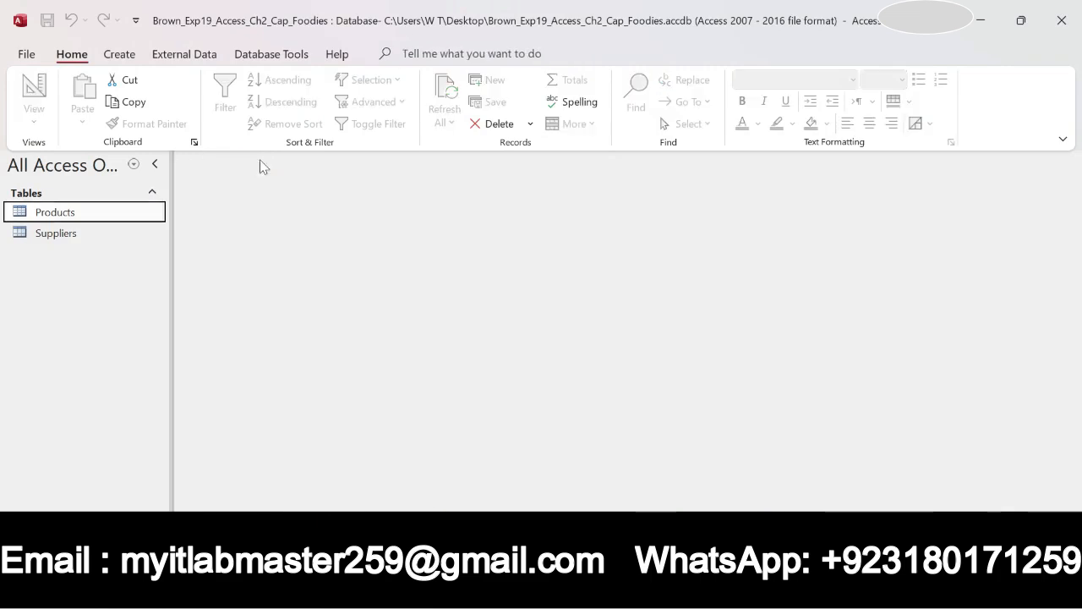
Consult step 4 in Word, open the Suppliers table in Datasheet view in Access, and examine its columns through Fax.
key(alt+Tab)
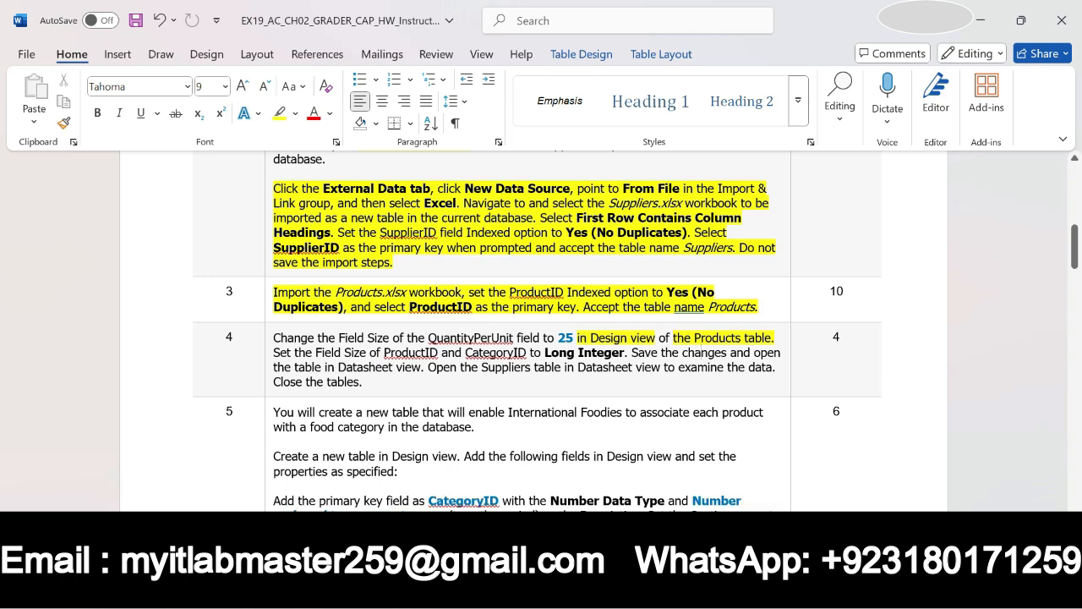
click(629, 592)
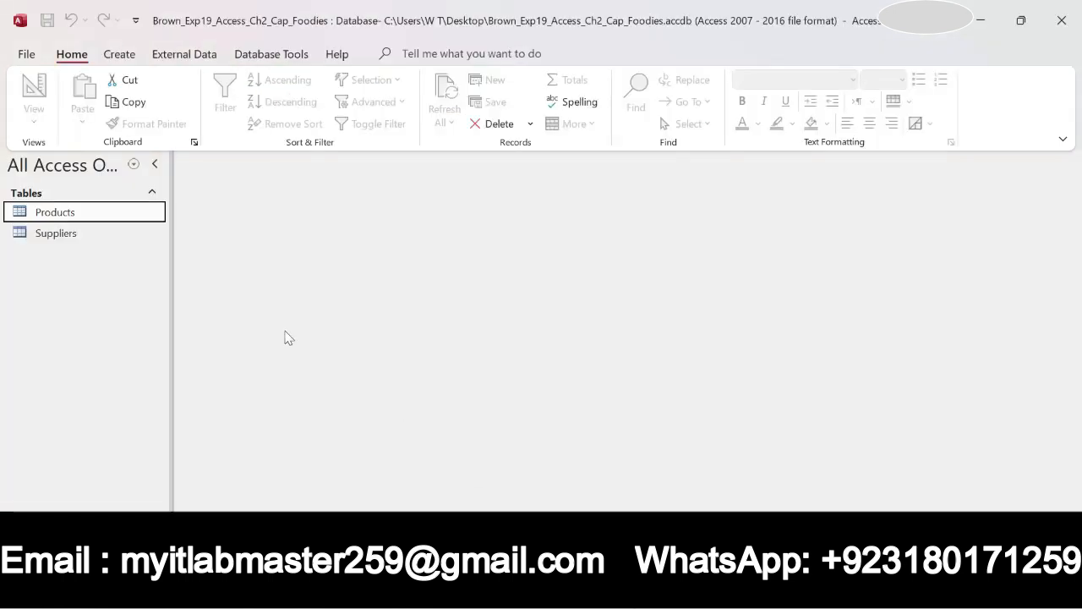
double_click(106, 234)
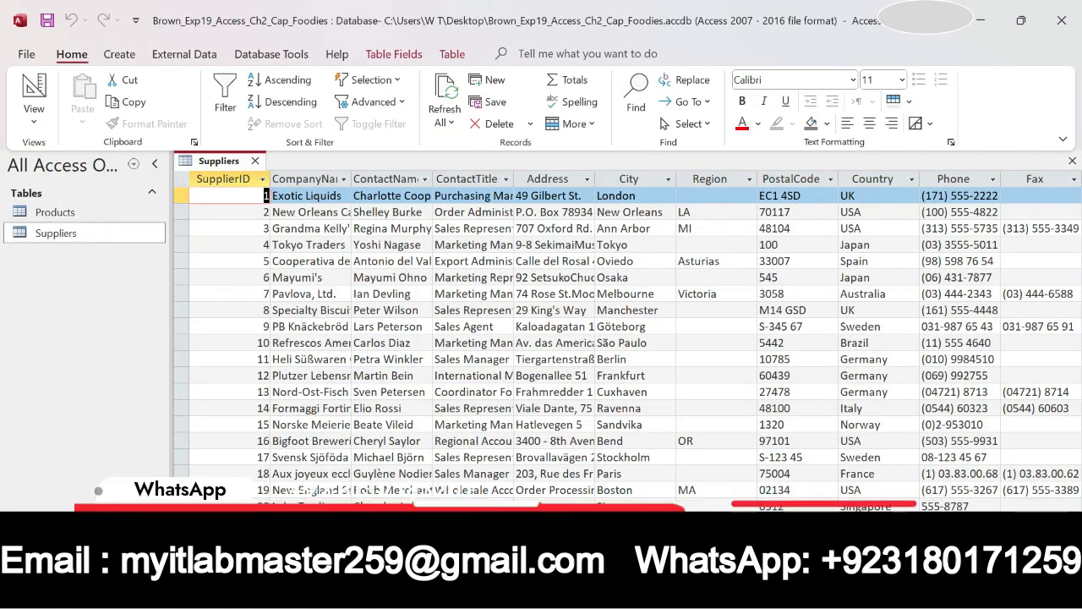
scroll(627, 342, right, 2)
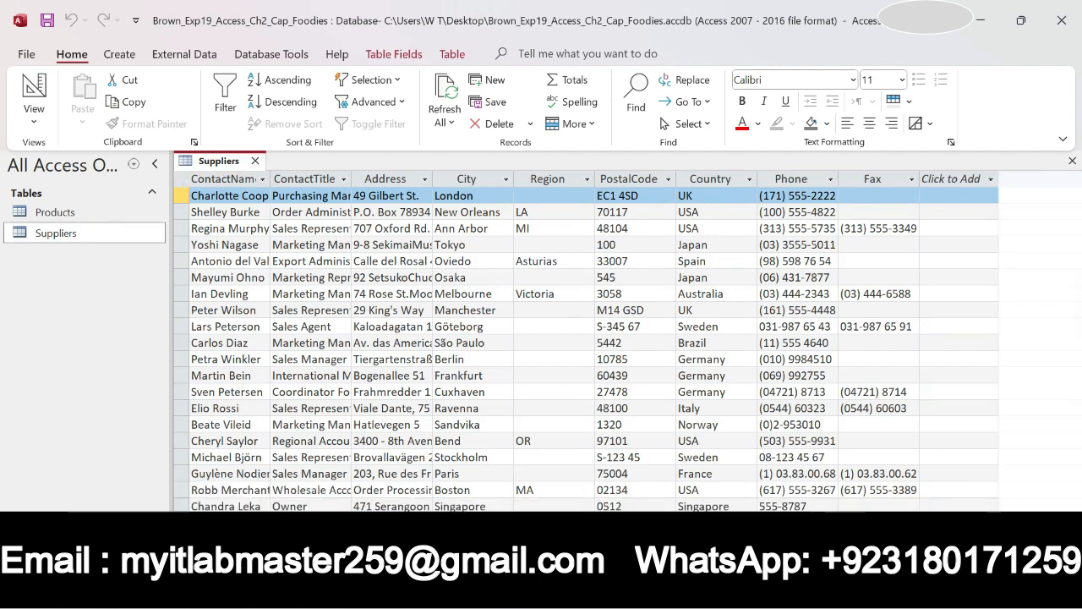
scroll(627, 342, left, 2)
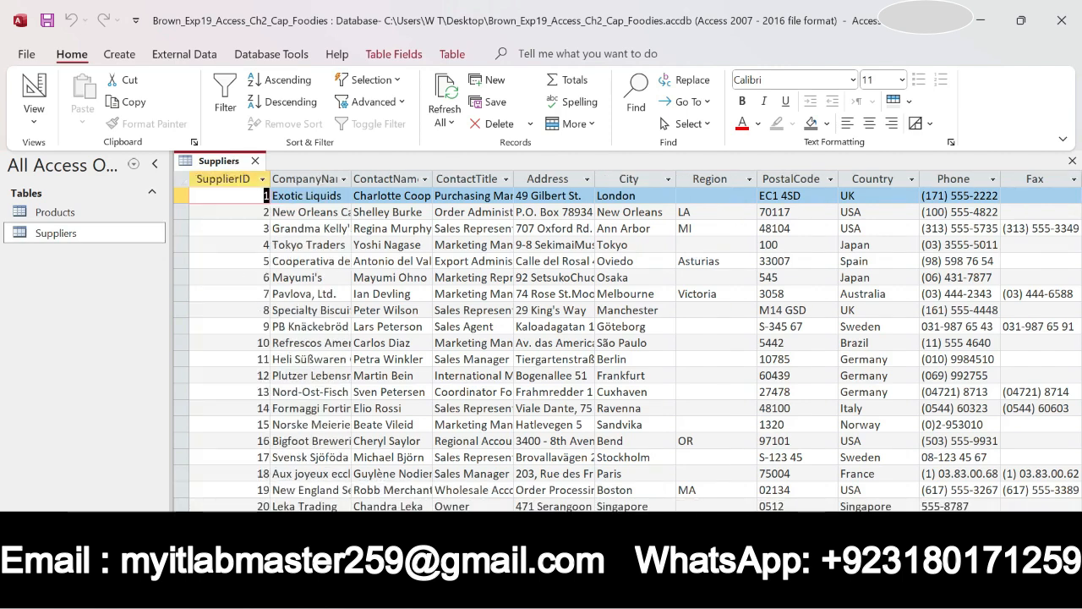
Close the Suppliers table.
click(216, 166)
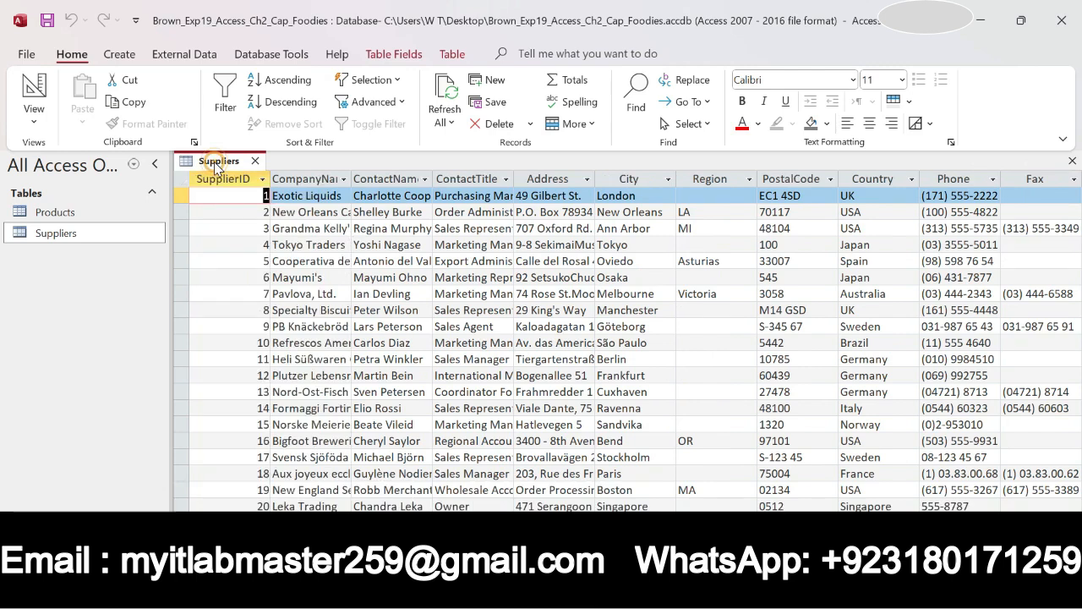
right_click(216, 165)
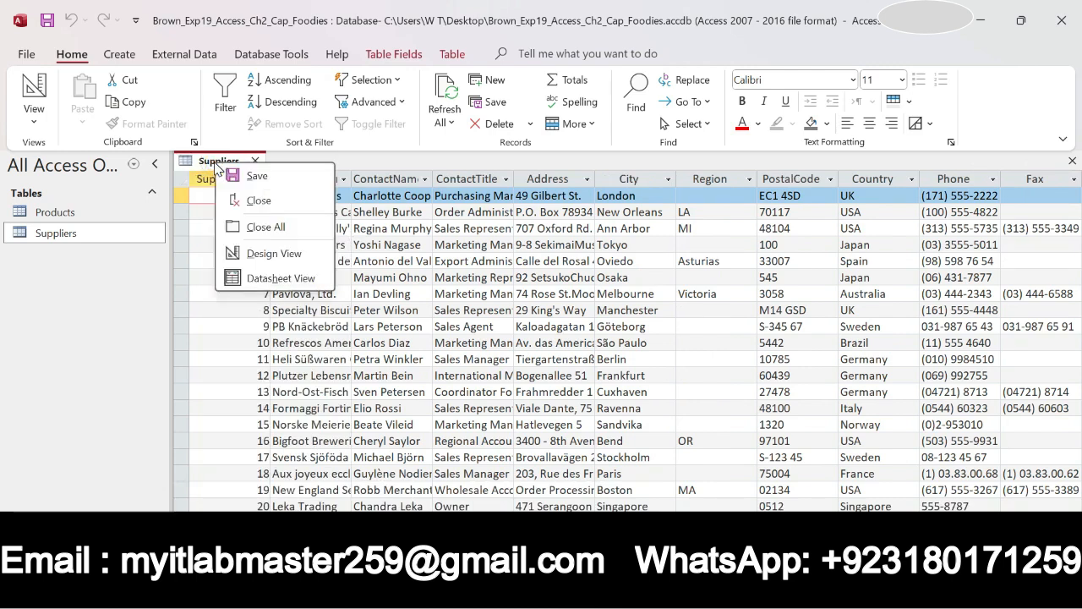
click(267, 198)
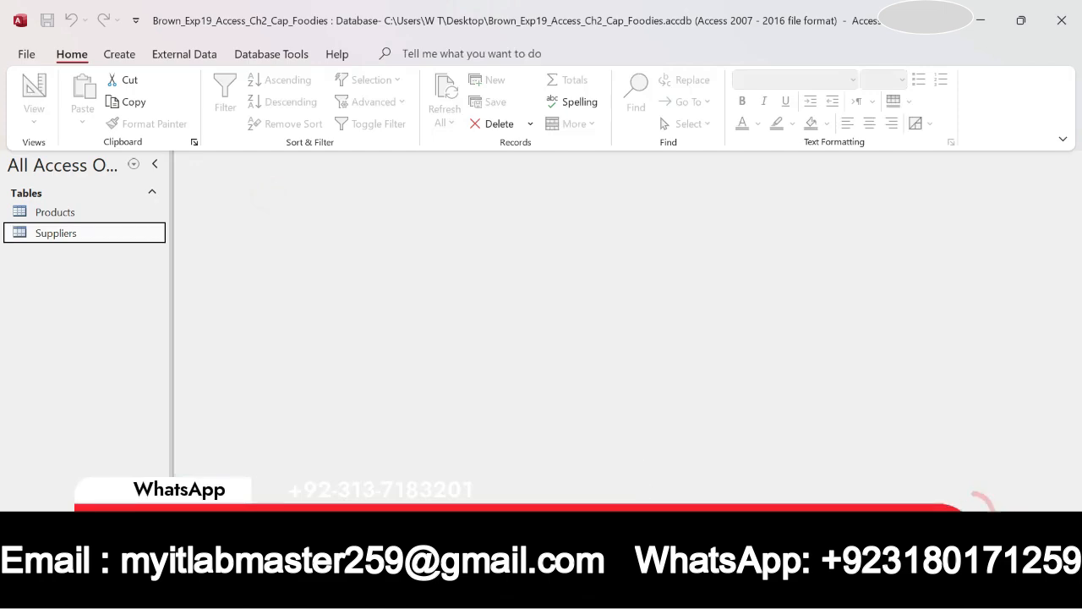
Switch to the Word instructions and highlight the "Create a new table in Design view" text in step 5 in yellow.
mouse_move(618, 590)
click(580, 590)
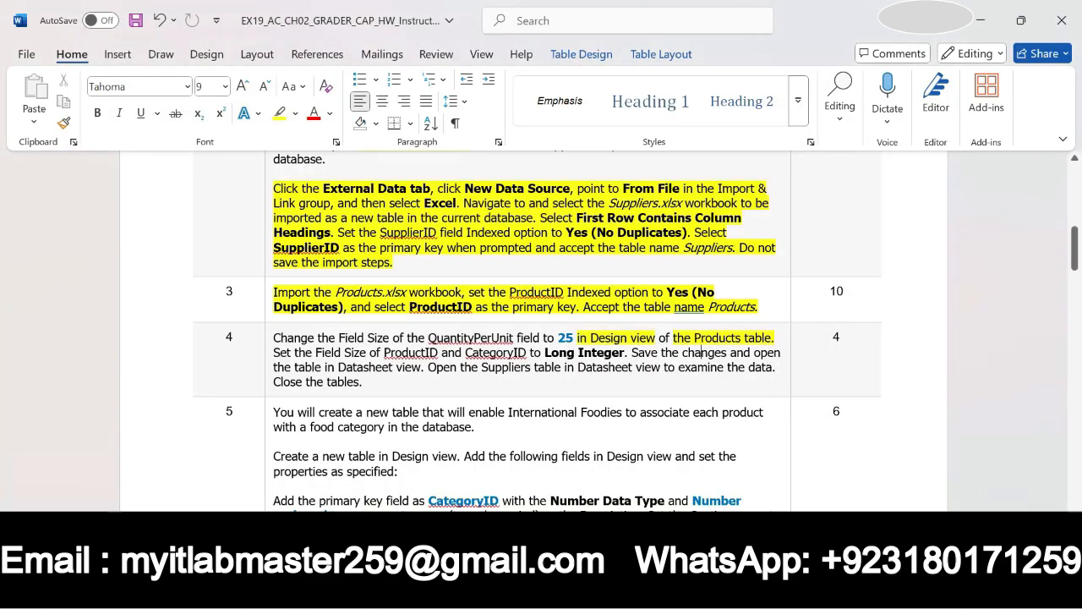
scroll(541, 330, down, 3)
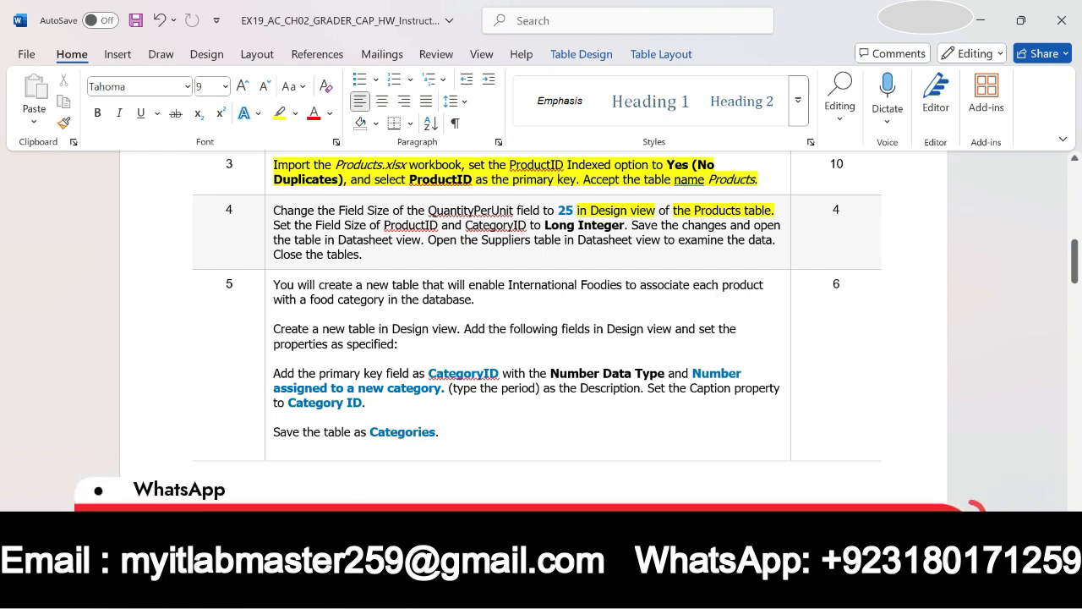
drag(323, 329, 448, 329)
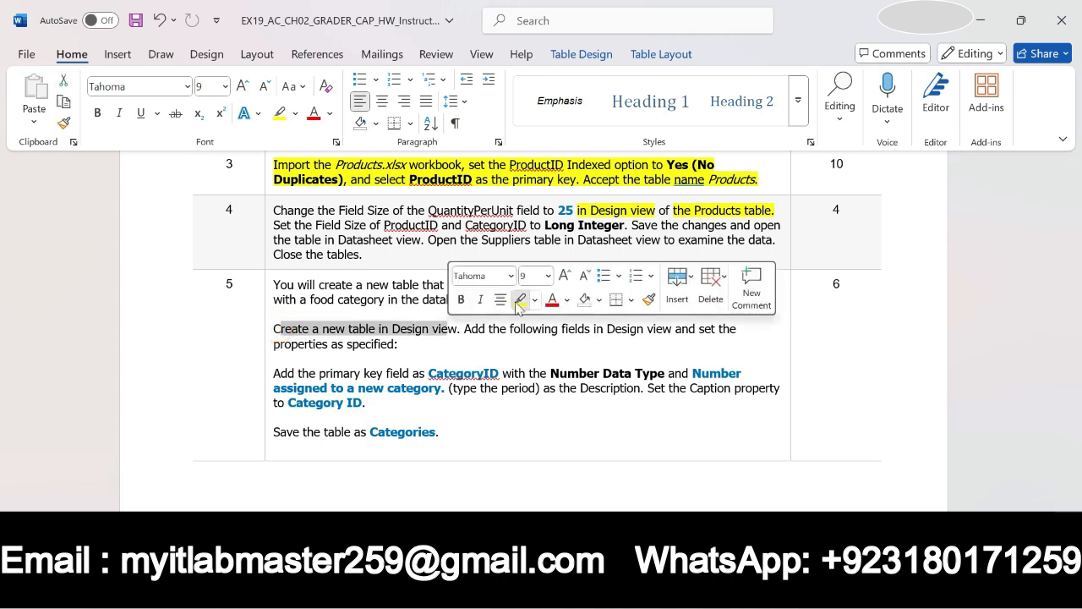
click(520, 299)
Switch to the Foodies database in Access and create a new table in Design view.
click(537, 591)
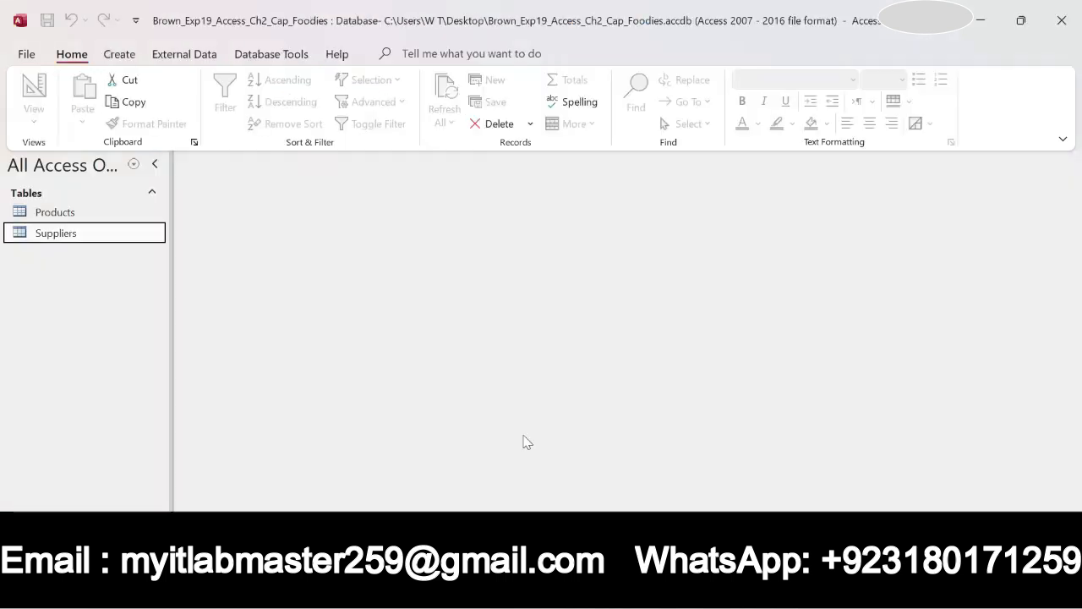
click(118, 54)
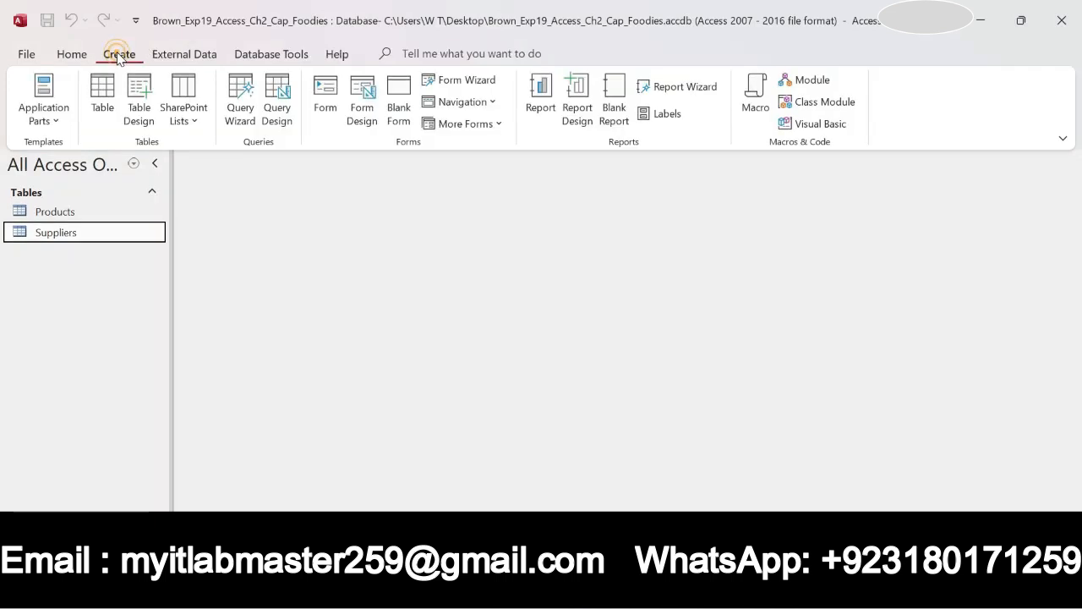
click(139, 100)
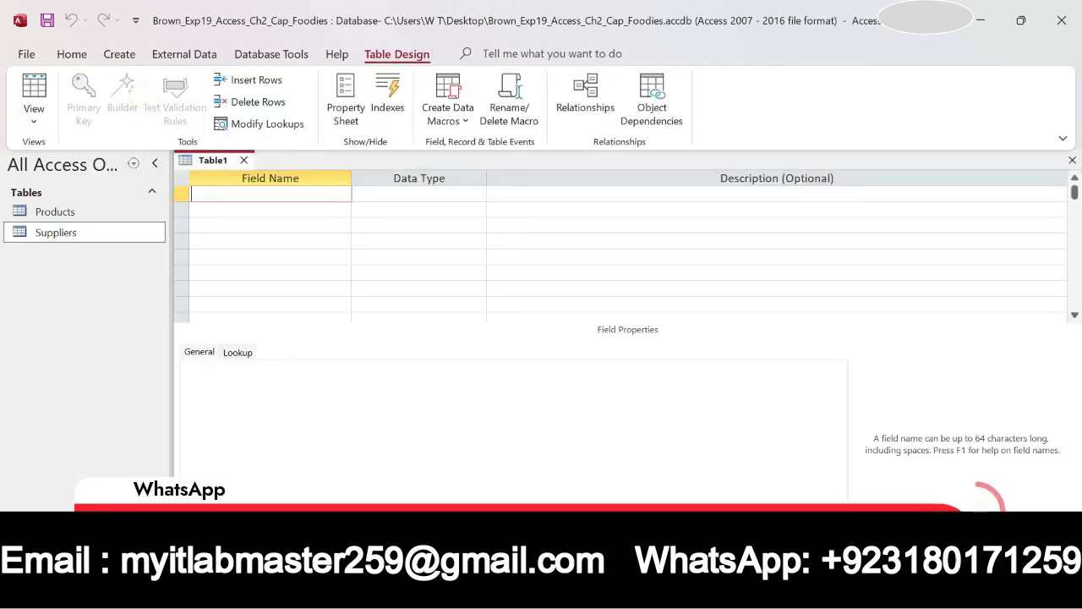
Copy "CategoryID" from step 5 in Word into the new Access table as the first field name, and set its data type to Number.
click(589, 591)
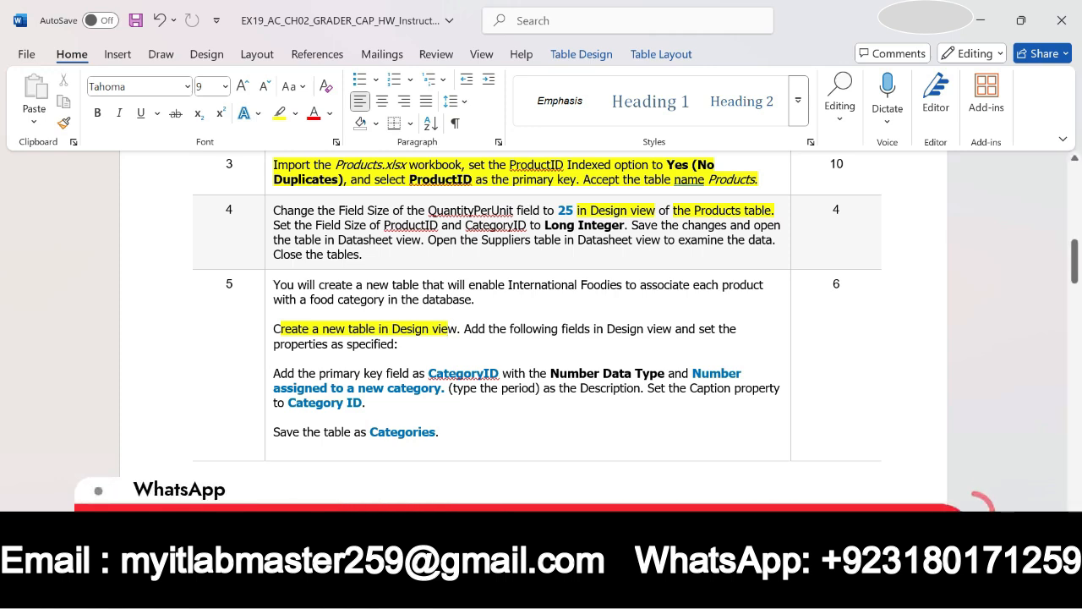
drag(428, 372, 501, 373)
key(ctrl+c)
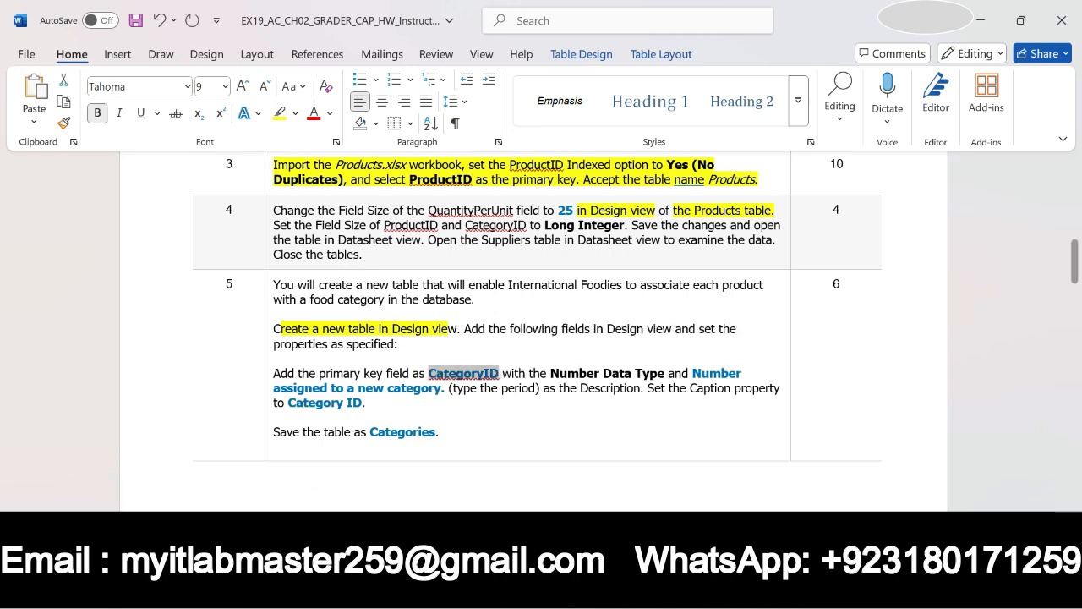
key(alt+Tab)
click(264, 195)
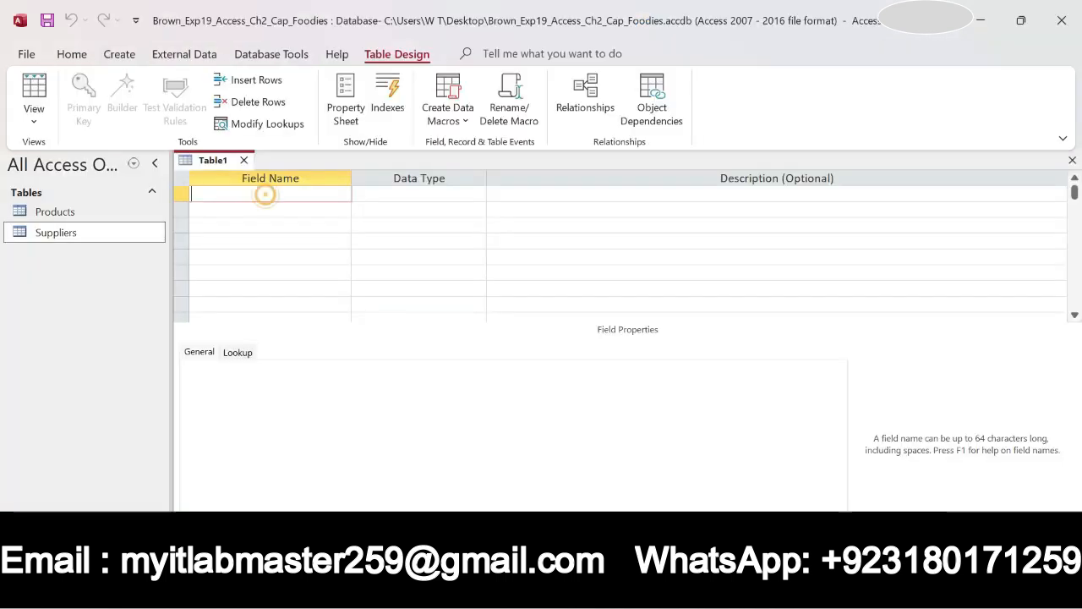
key(ctrl+v)
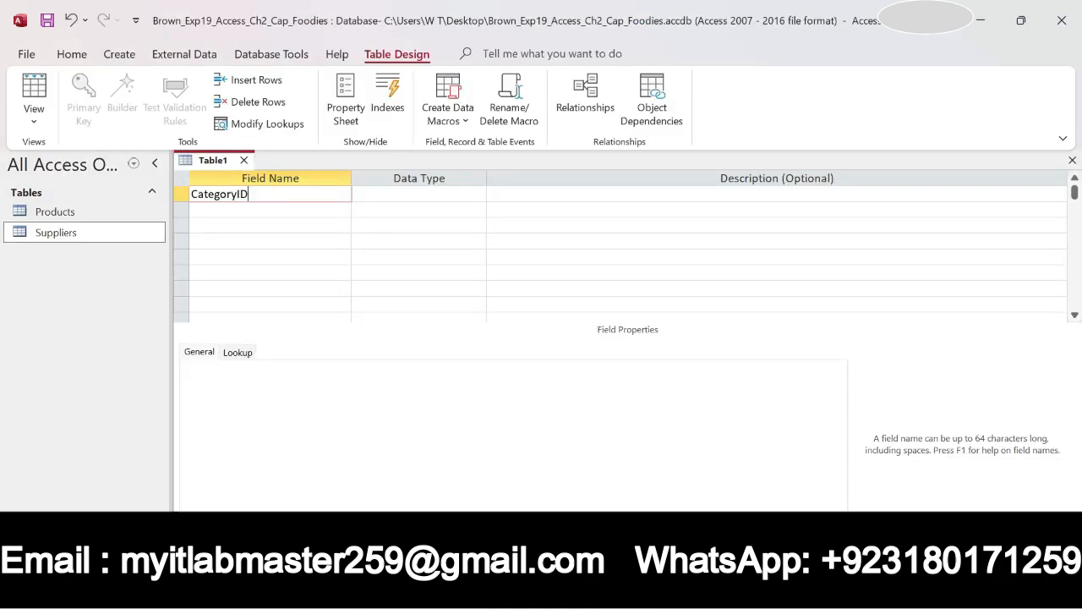
key(Tab)
click(478, 193)
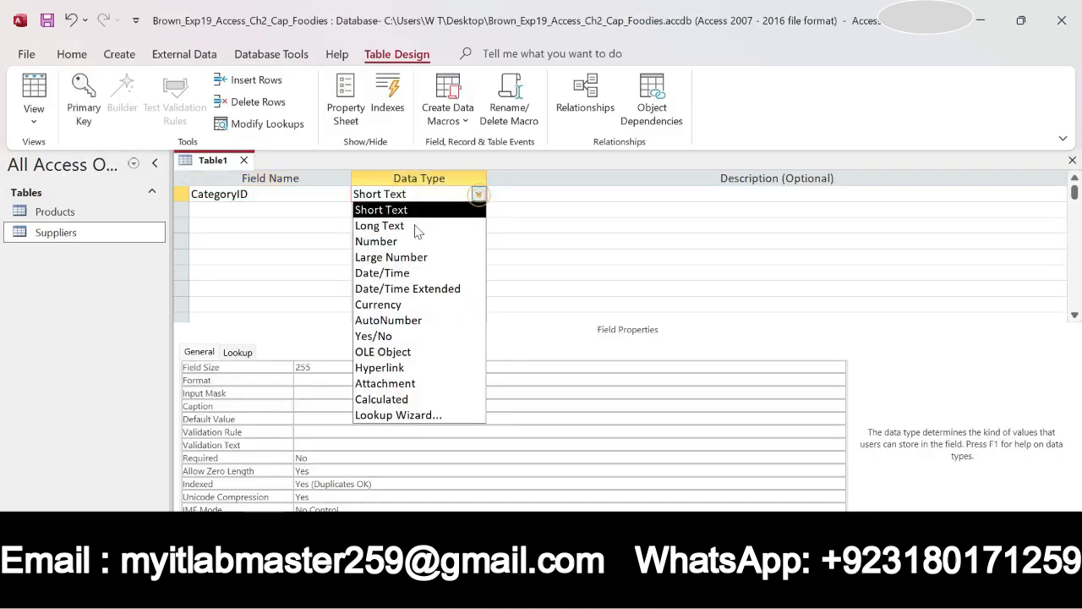
click(411, 240)
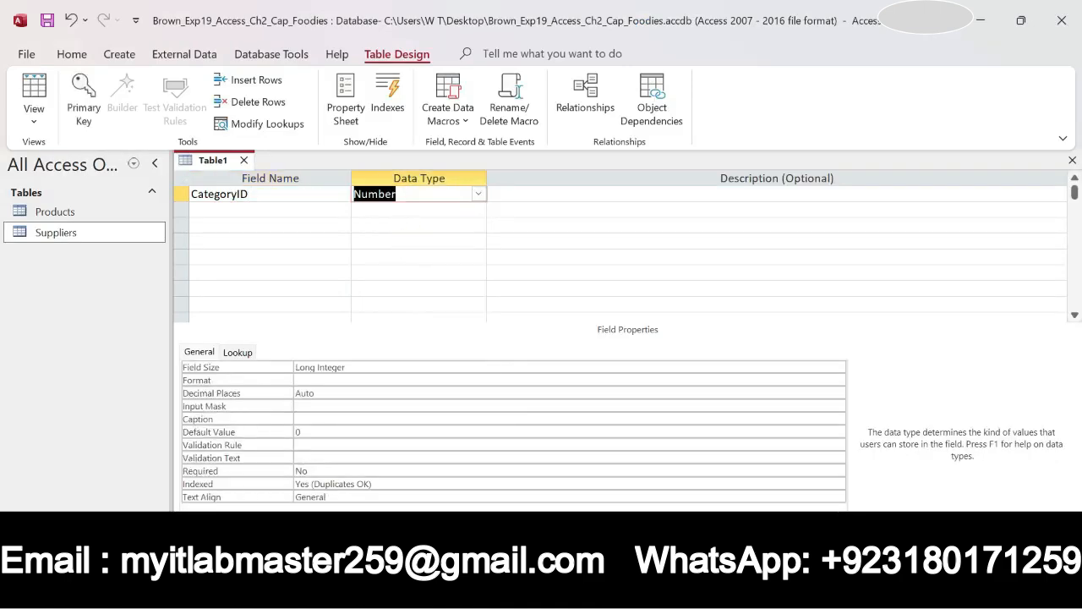
Copy the description text "Number assigned to a new category." from step 5 in Word and return to the table design in Access.
key(alt+Tab)
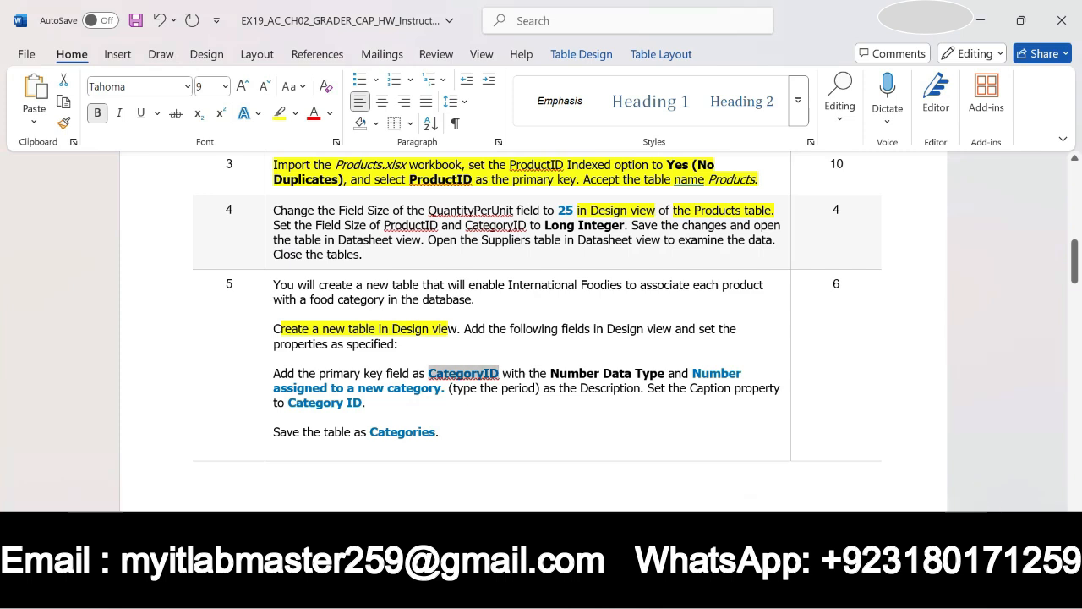
click(692, 374)
drag(692, 372, 451, 388)
key(ctrl+c)
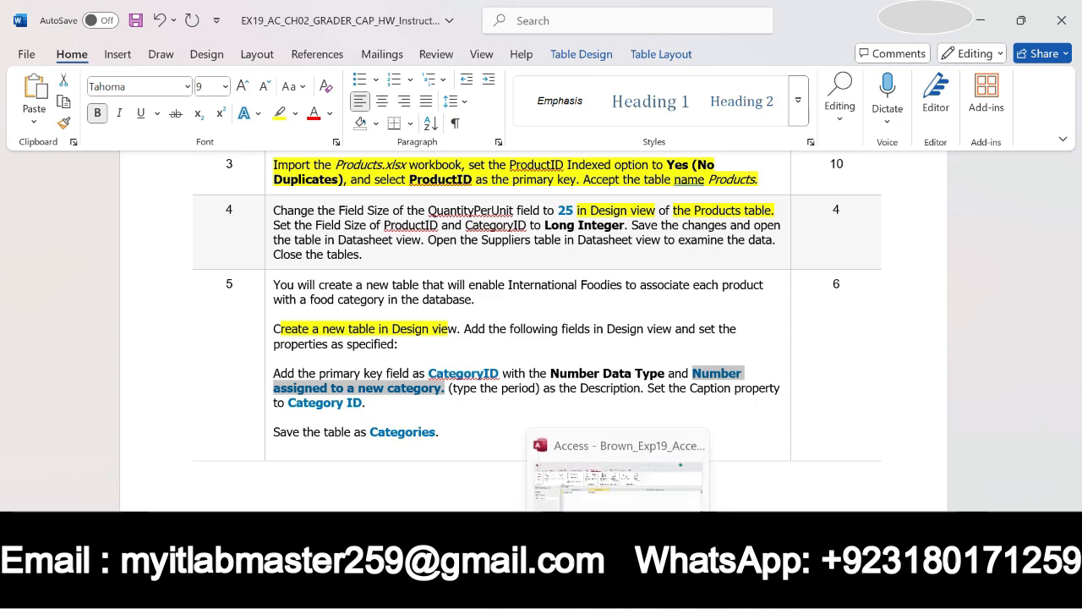
click(618, 593)
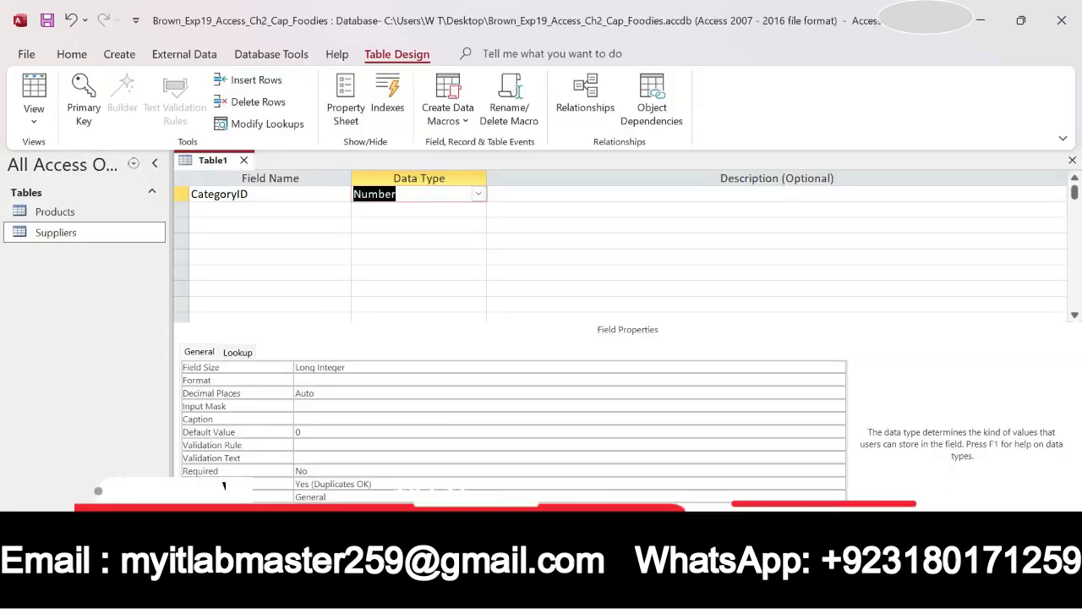
key(alt+Tab)
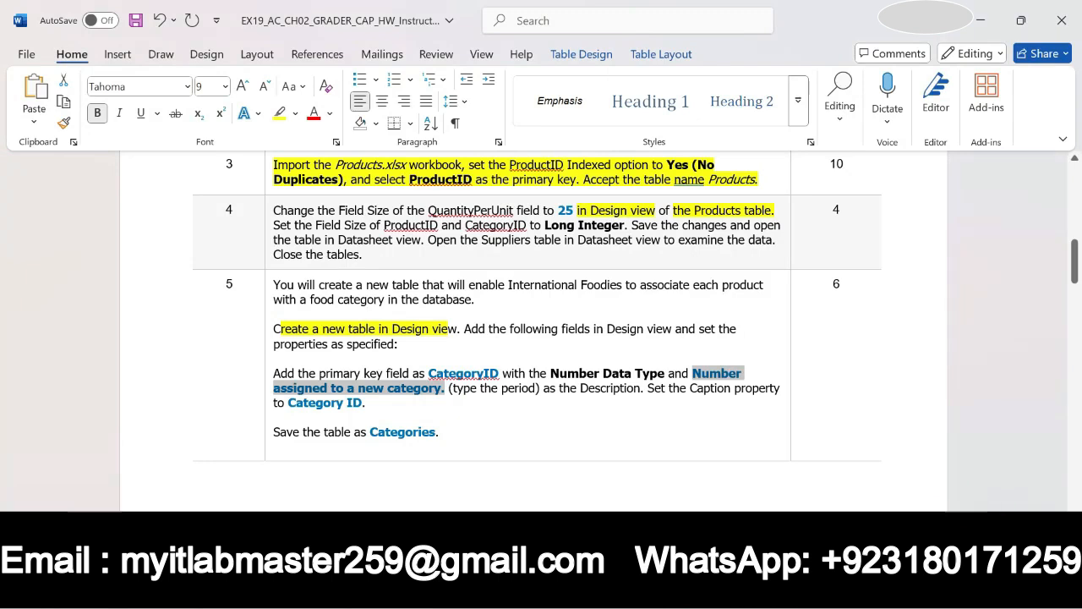
key(alt+Tab)
Enter "Number assigned to new category." as the description of the CategoryID field.
click(574, 193)
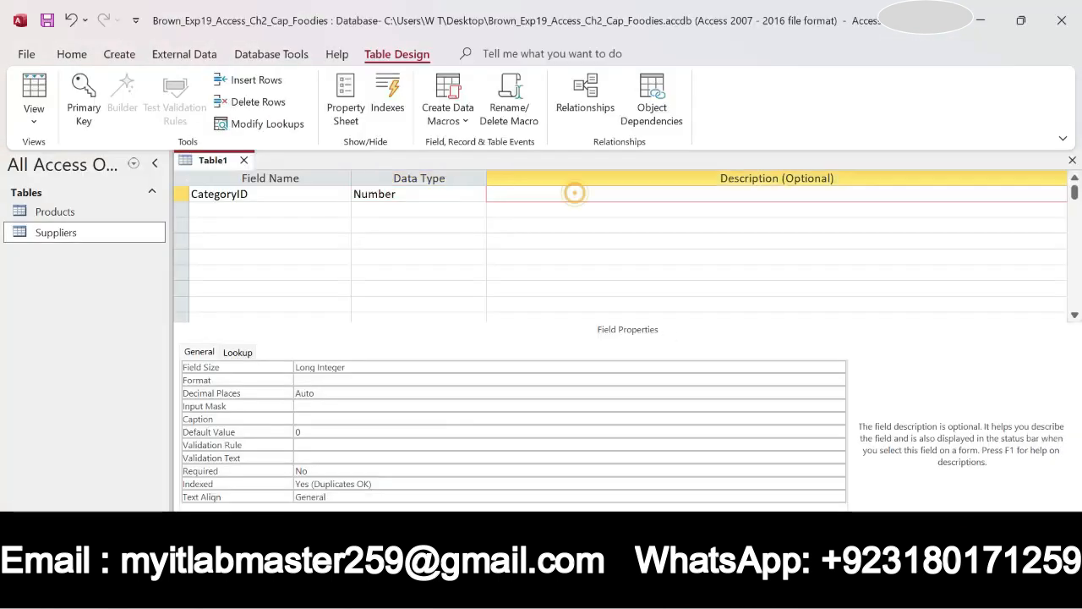
text(Number assign)
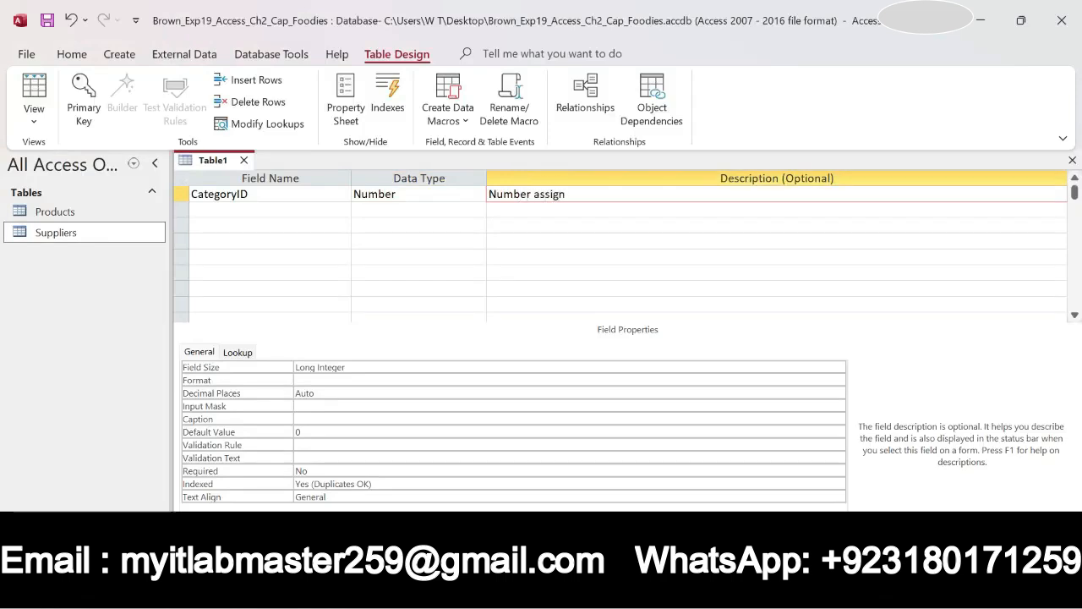
text(es)
key(BackSpace)
text(d to new)
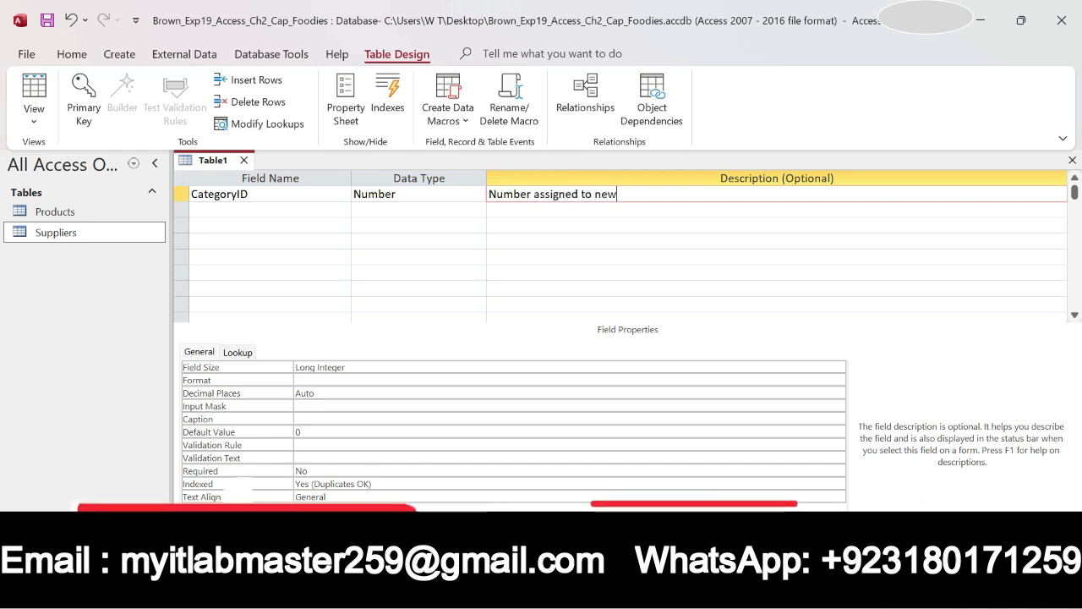
text( category.)
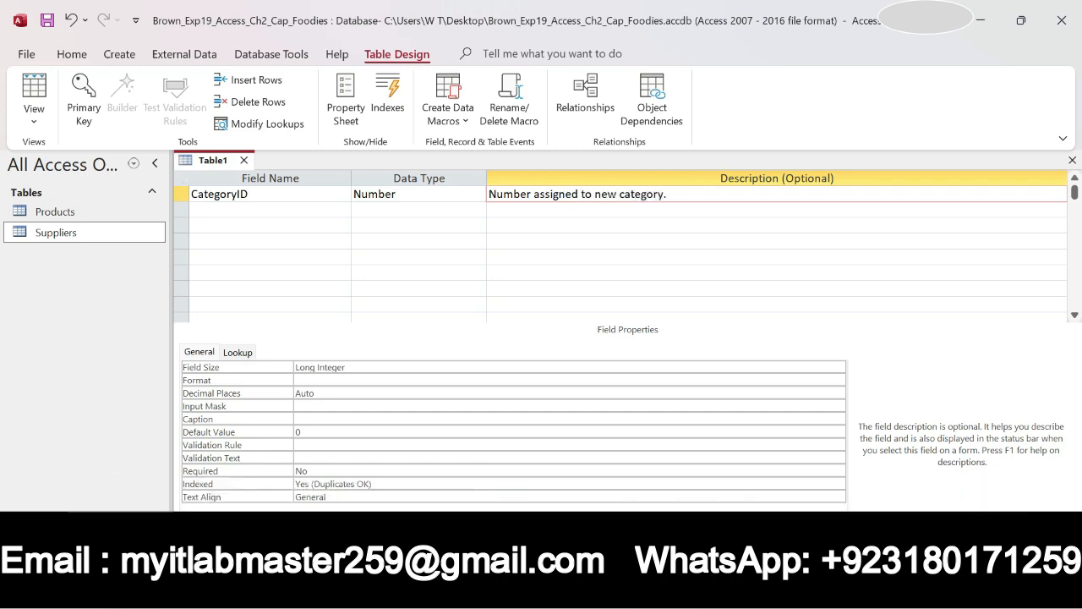
Replace the CategoryID description with the copied text "Number assigned to a new category.".
key(shift+End)
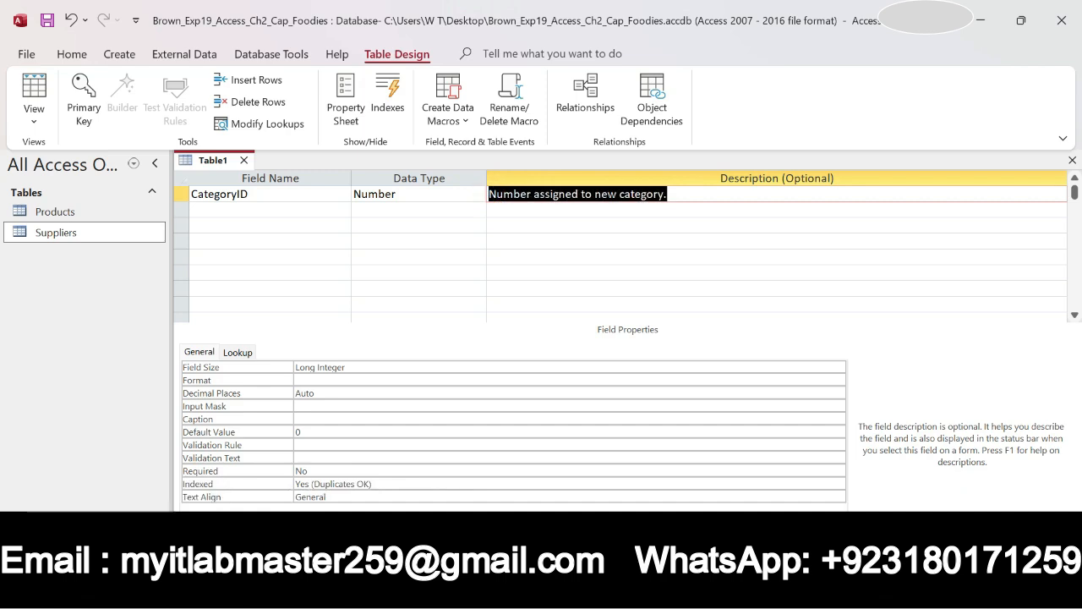
key(ctrl+v)
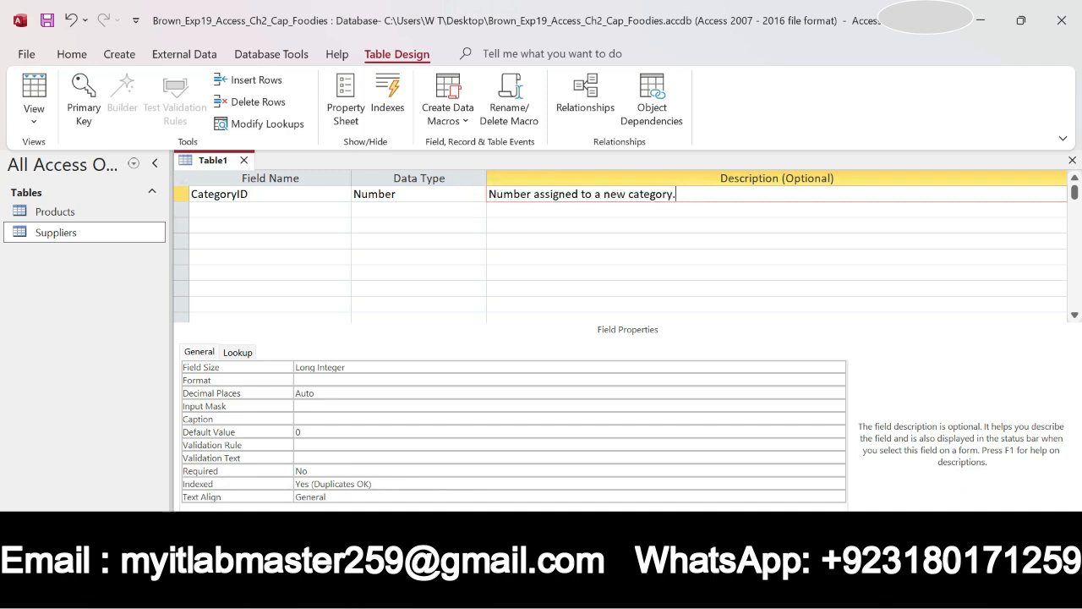
Consult the caption instruction in Word, return to Access, and set the CategoryID field's Caption property to "Catergory ID".
key(alt+Tab)
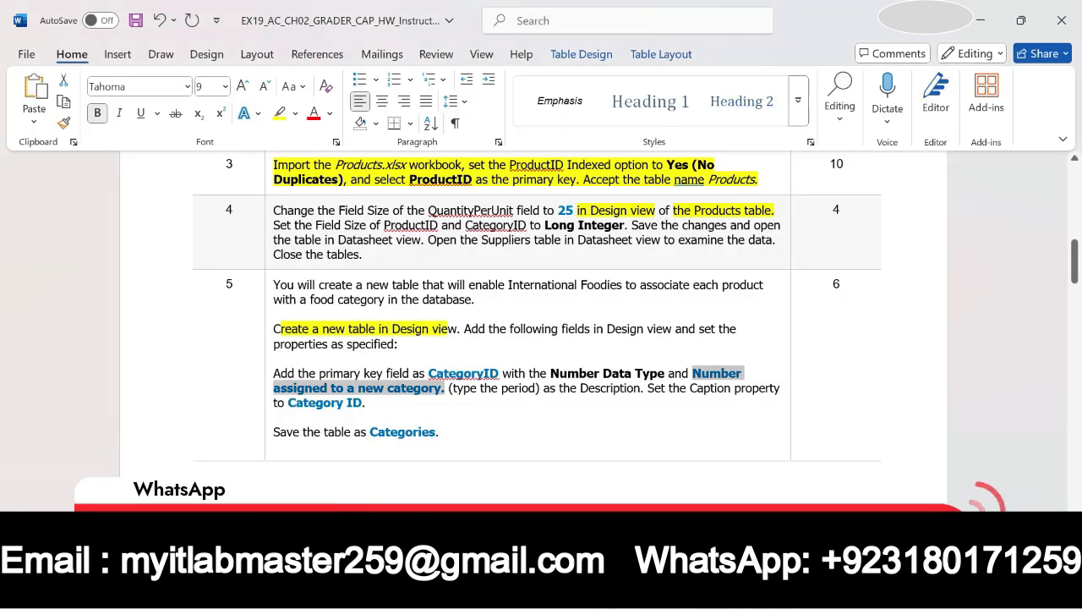
click(618, 590)
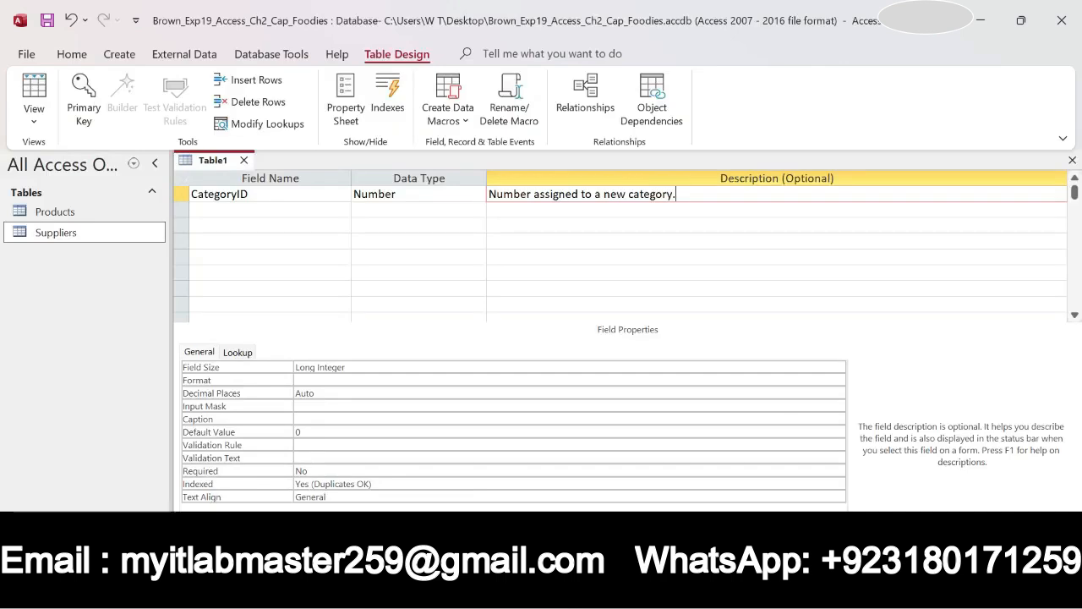
click(338, 419)
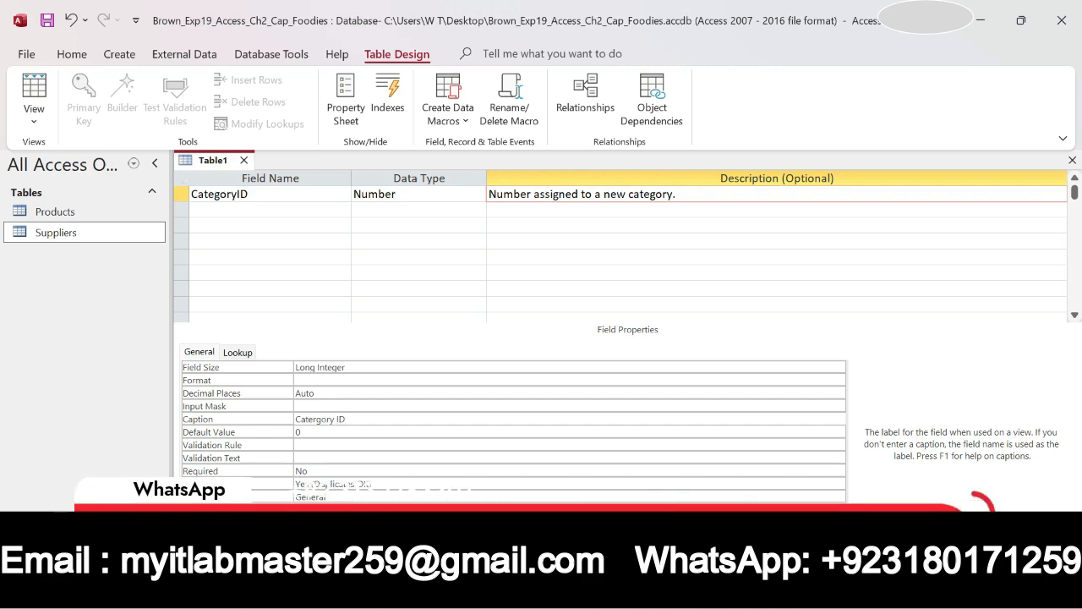
key(Return)
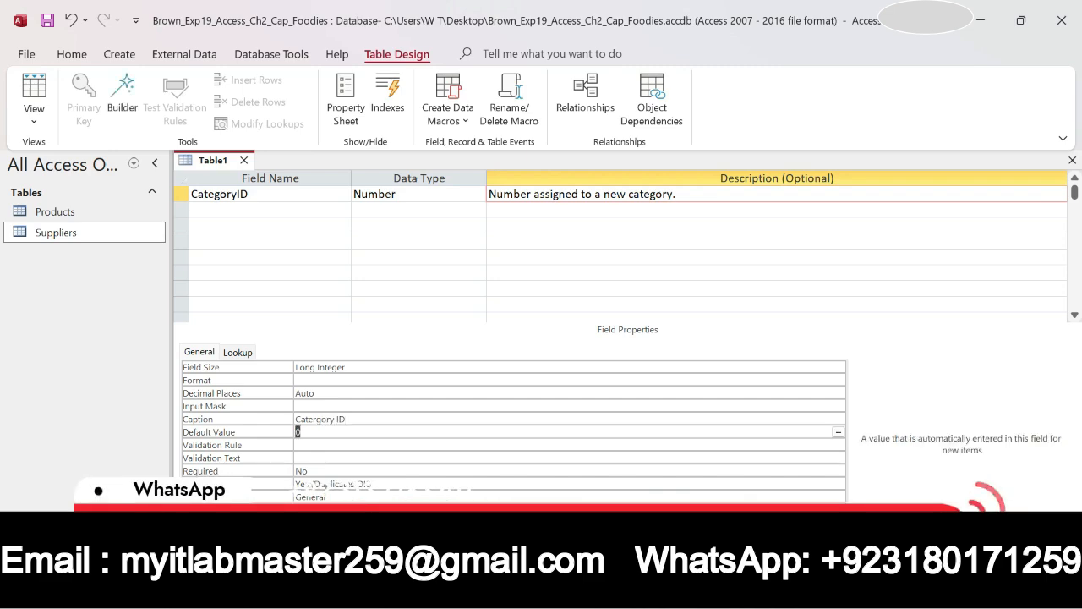
Check the primary key instruction in Word, return to Access, and make CategoryID the table's primary key.
key(alt+Tab)
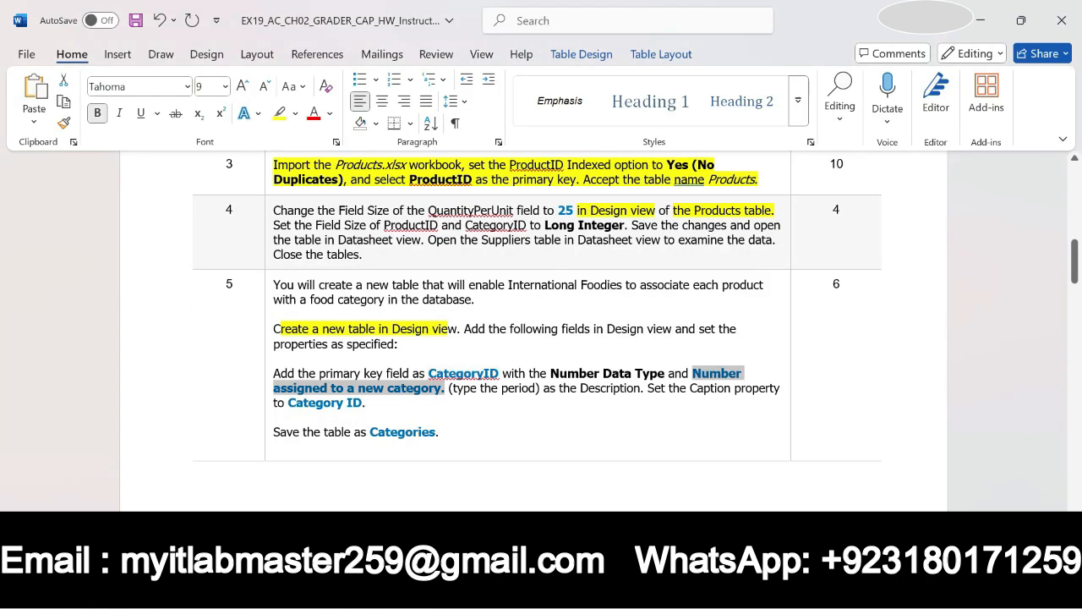
click(334, 371)
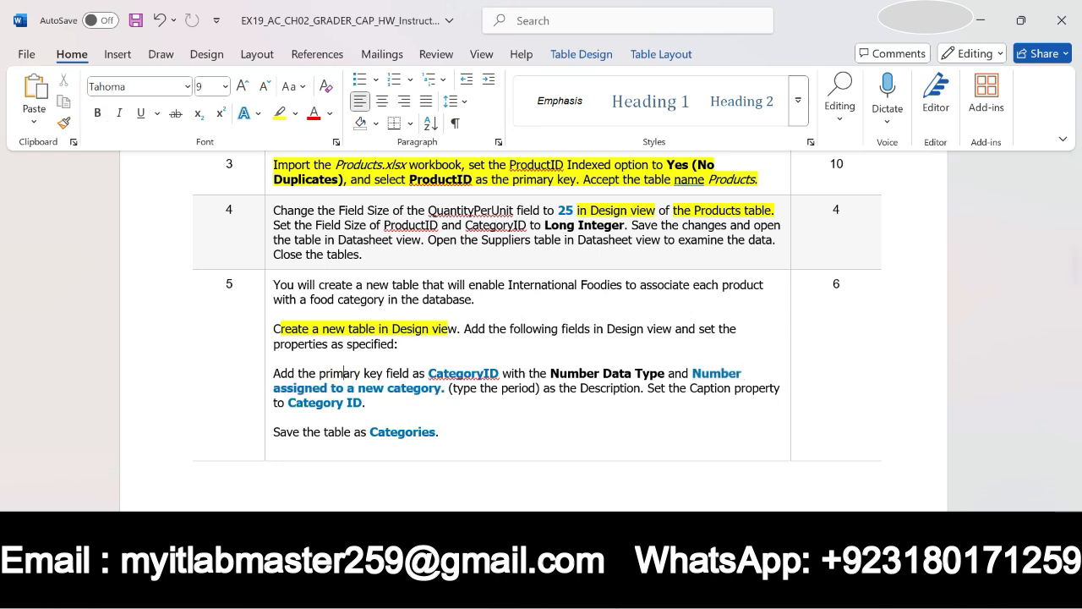
mouse_move(617, 596)
click(617, 474)
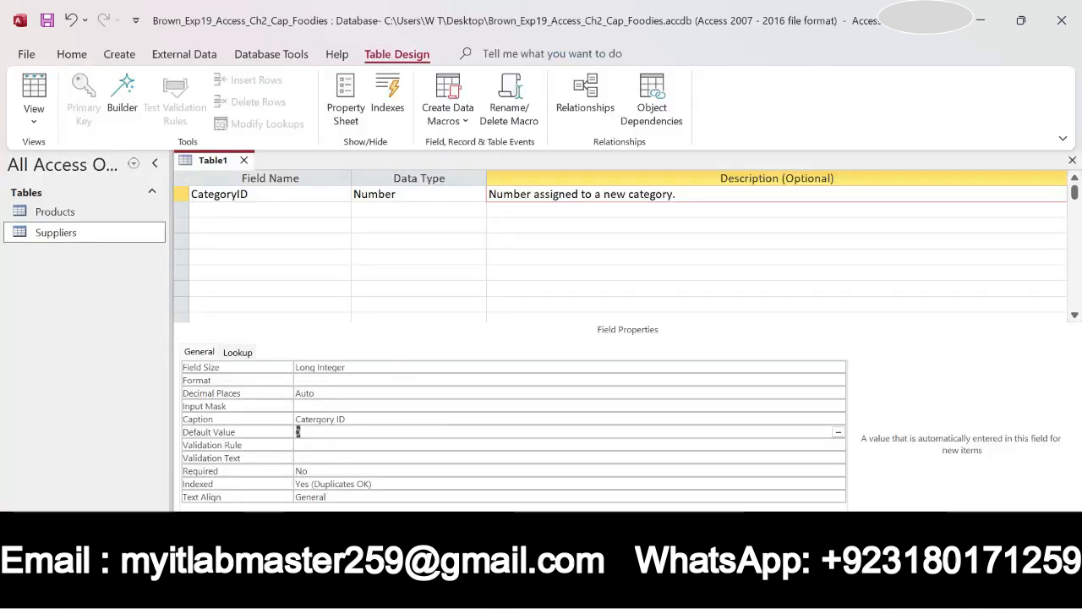
click(244, 195)
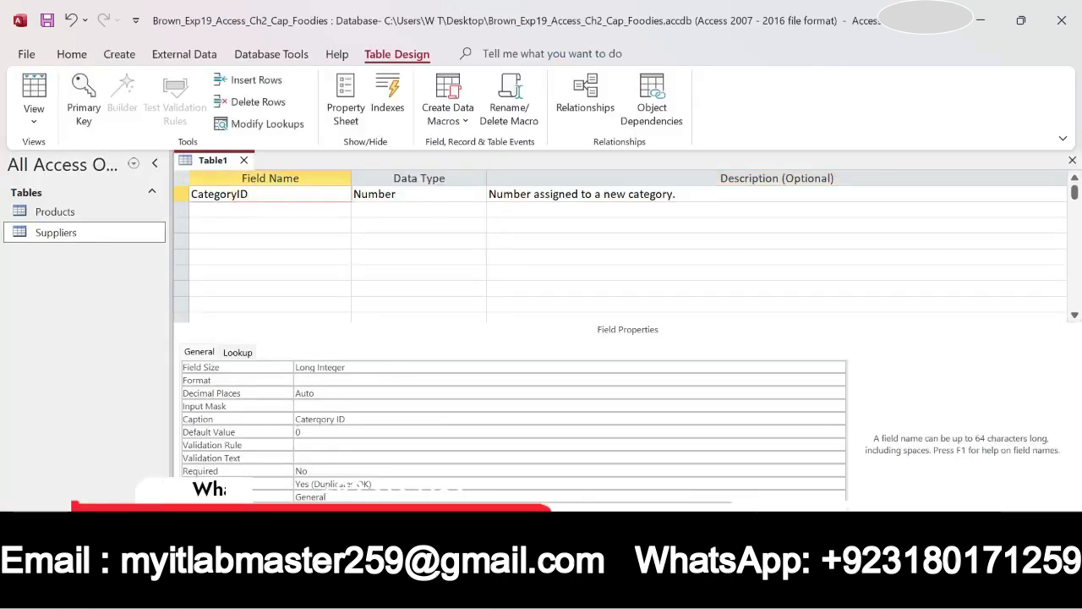
right_click(248, 195)
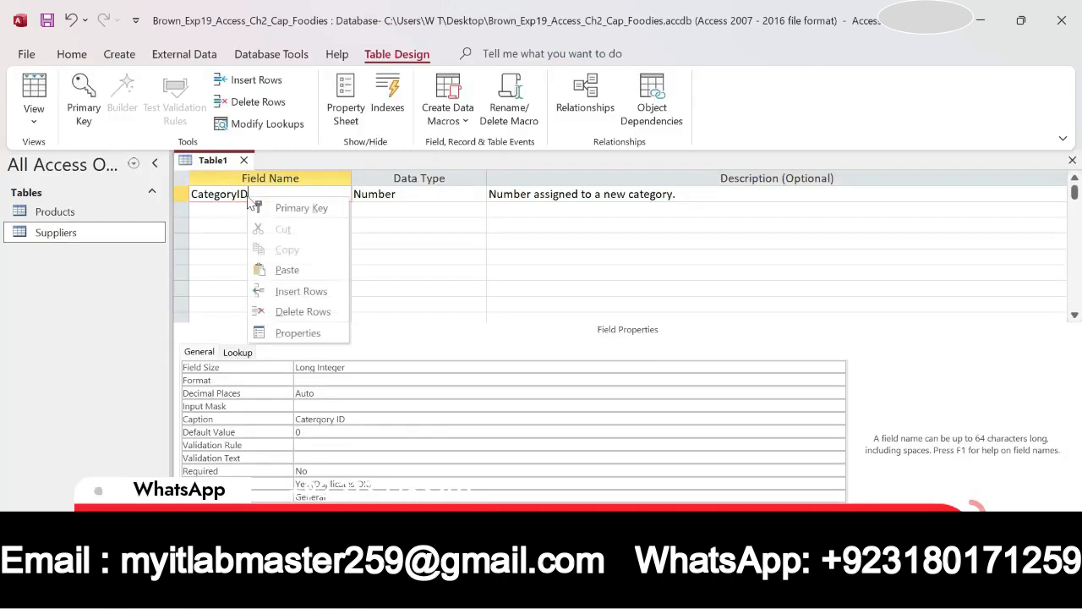
click(296, 208)
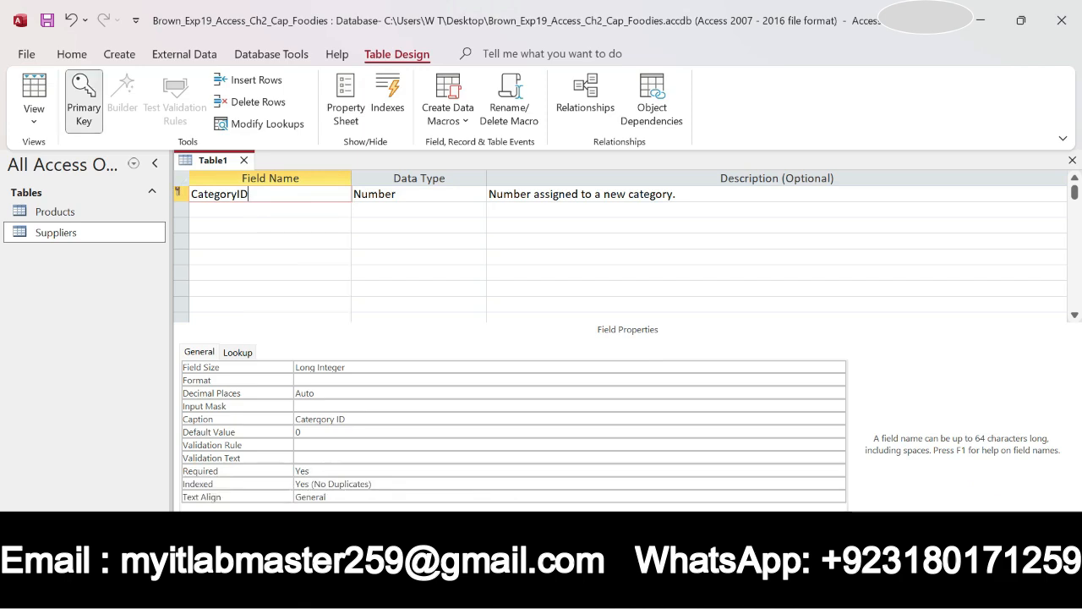
Consult the table name in step 5 in Word, save the Access table as Categories, and return to the Word instructions.
key(alt+Tab)
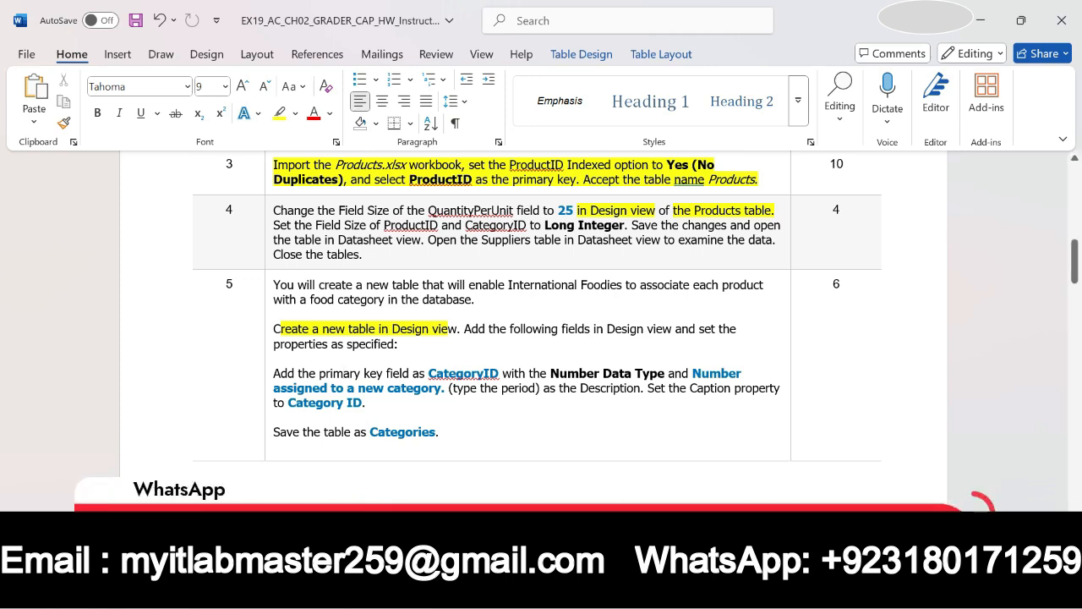
drag(369, 432, 436, 432)
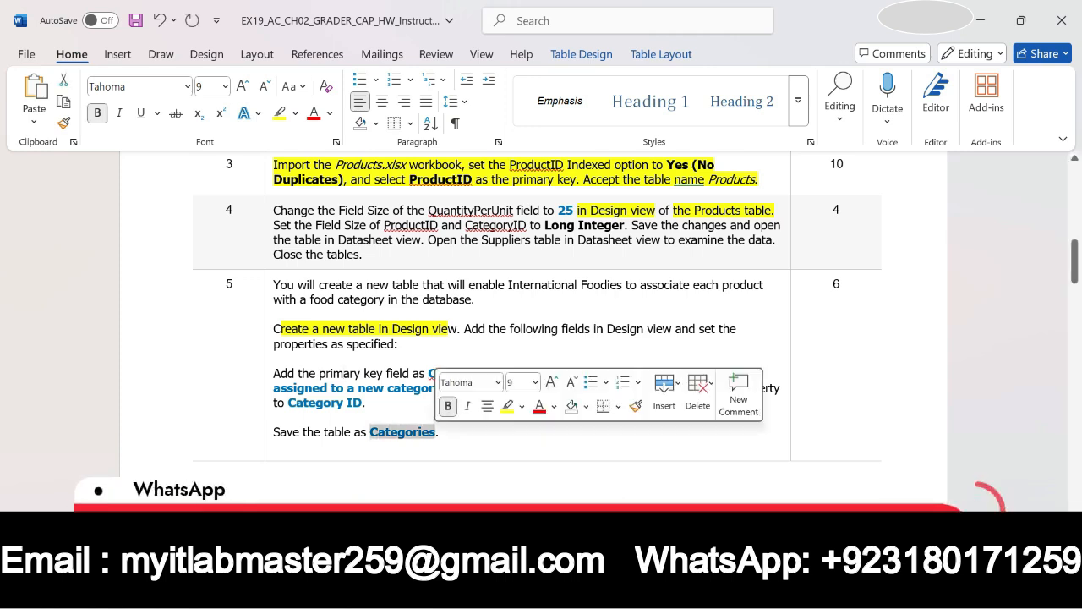
key(alt+Tab)
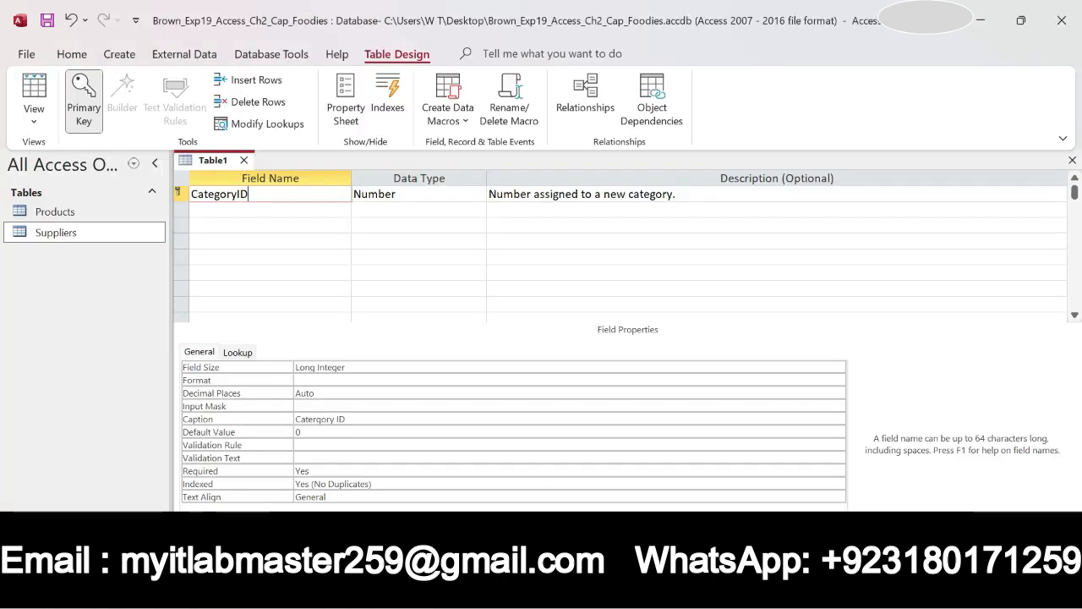
click(62, 234)
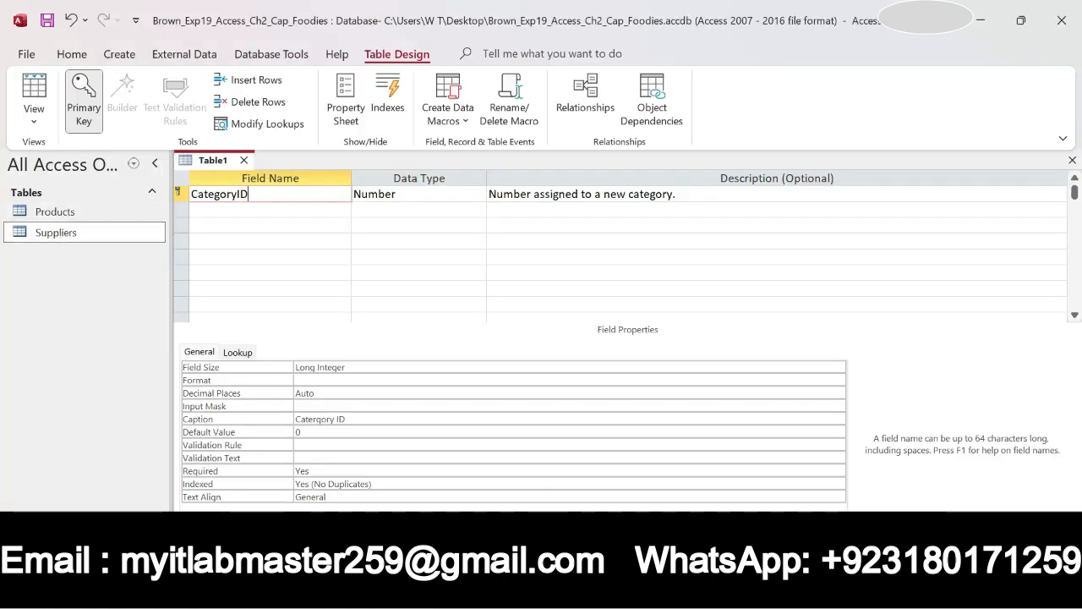
right_click(217, 163)
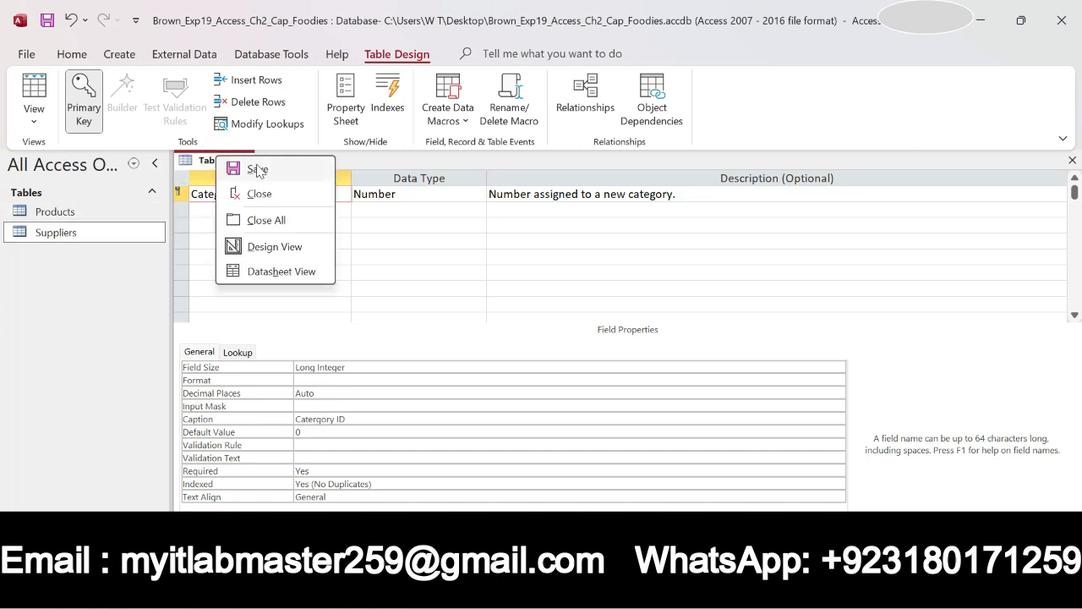
click(256, 167)
text(Categories)
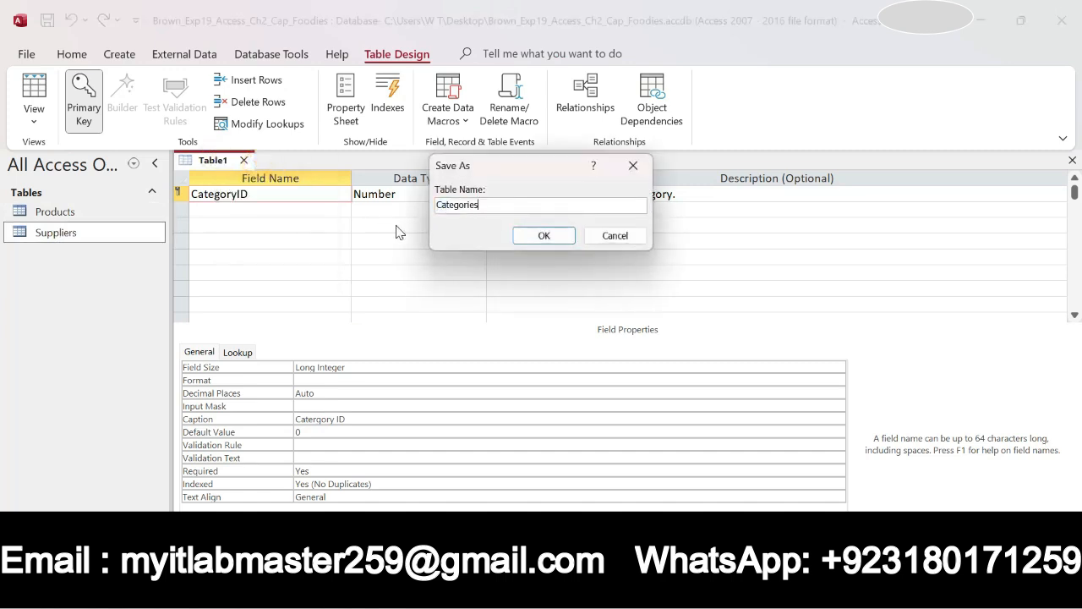
click(544, 236)
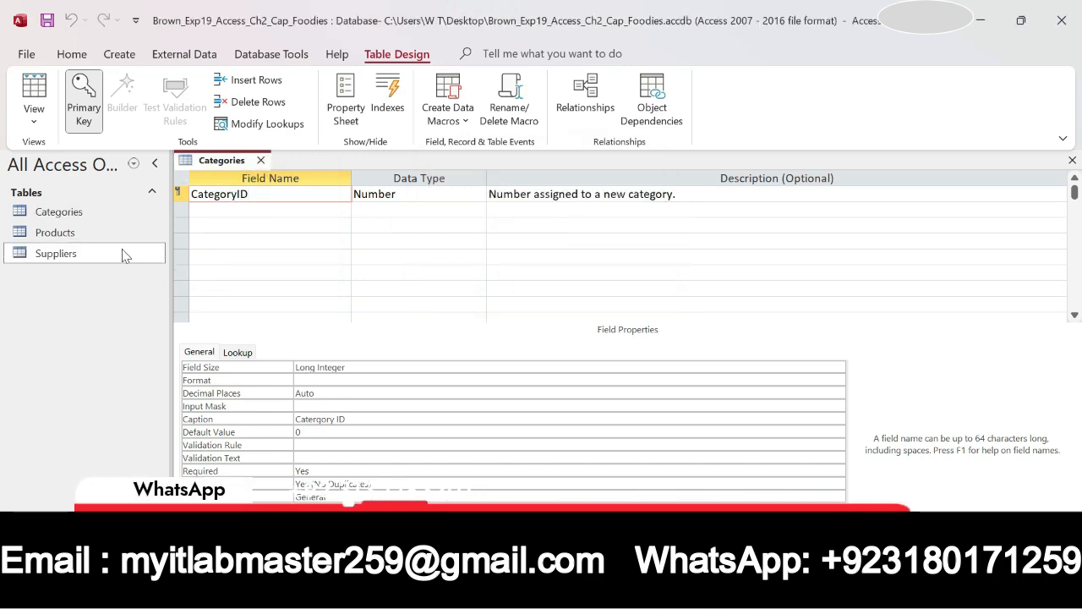
click(76, 215)
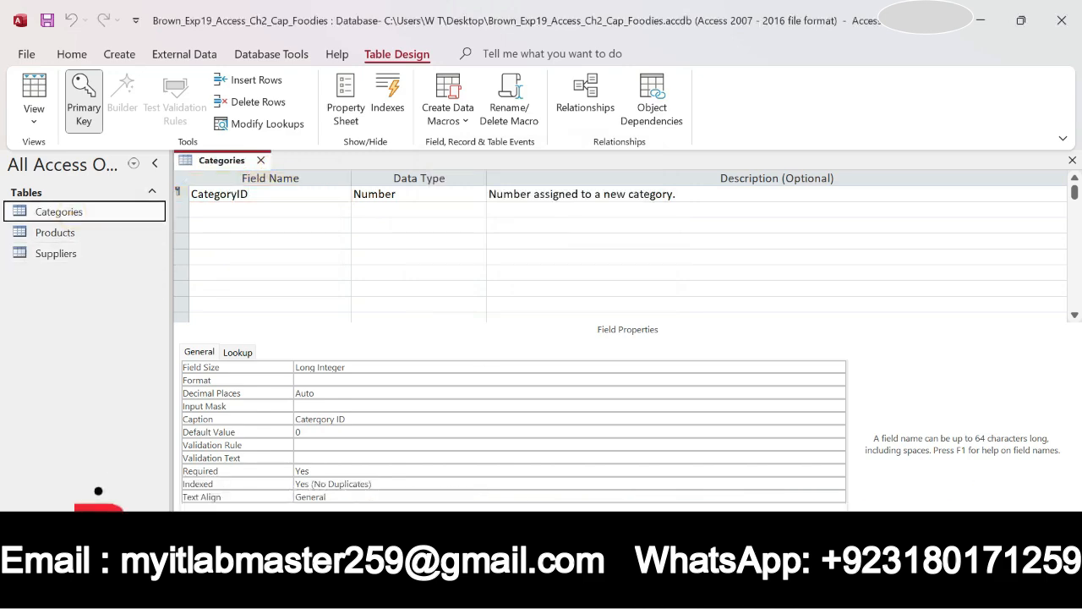
key(alt+Tab)
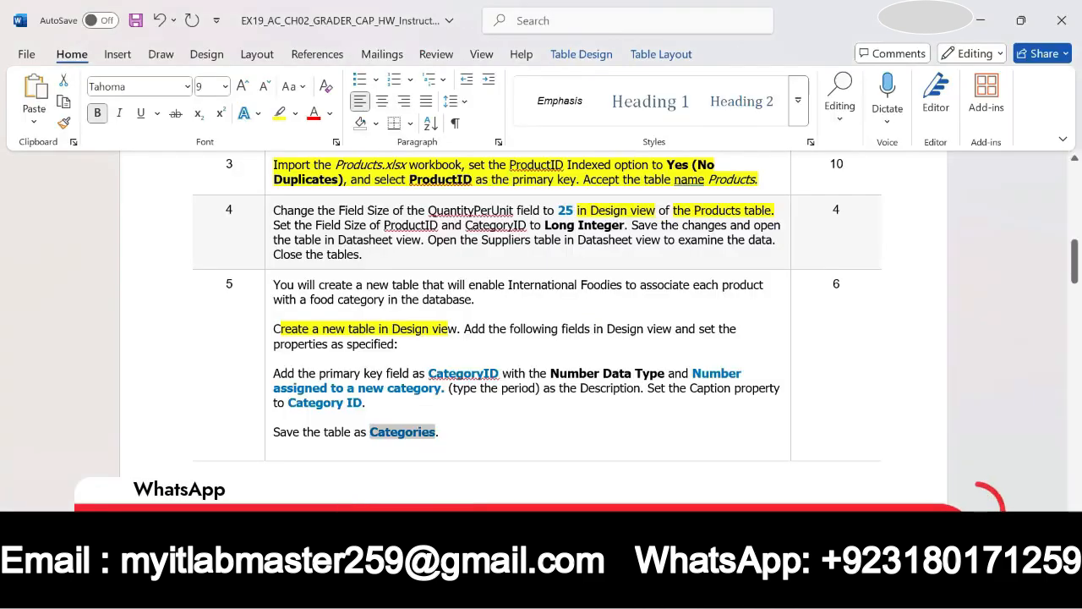
Look up the field name in step 6 of the Word instructions, return to Access, and add a CategoryName field below CategoryID.
scroll(541, 329, down, 6)
scroll(444, 475, down, 1)
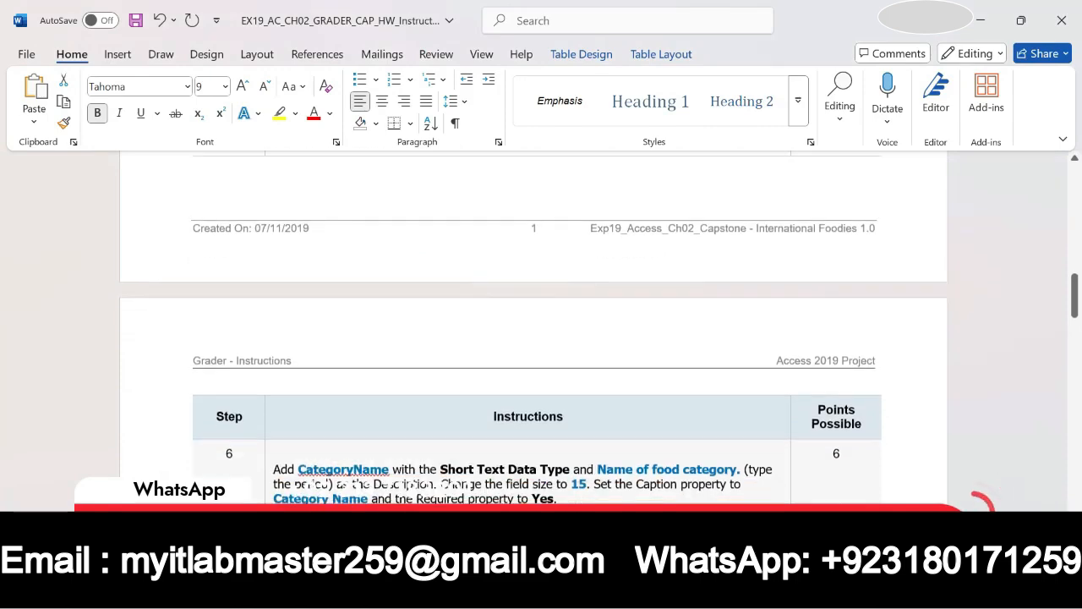
scroll(445, 475, up, 6)
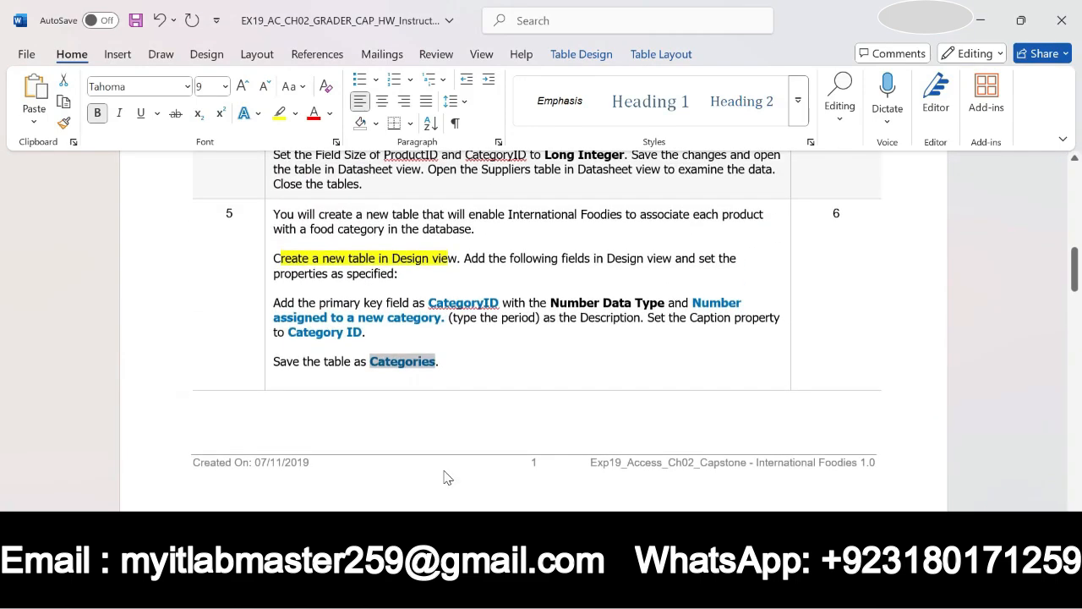
scroll(447, 478, down, 10)
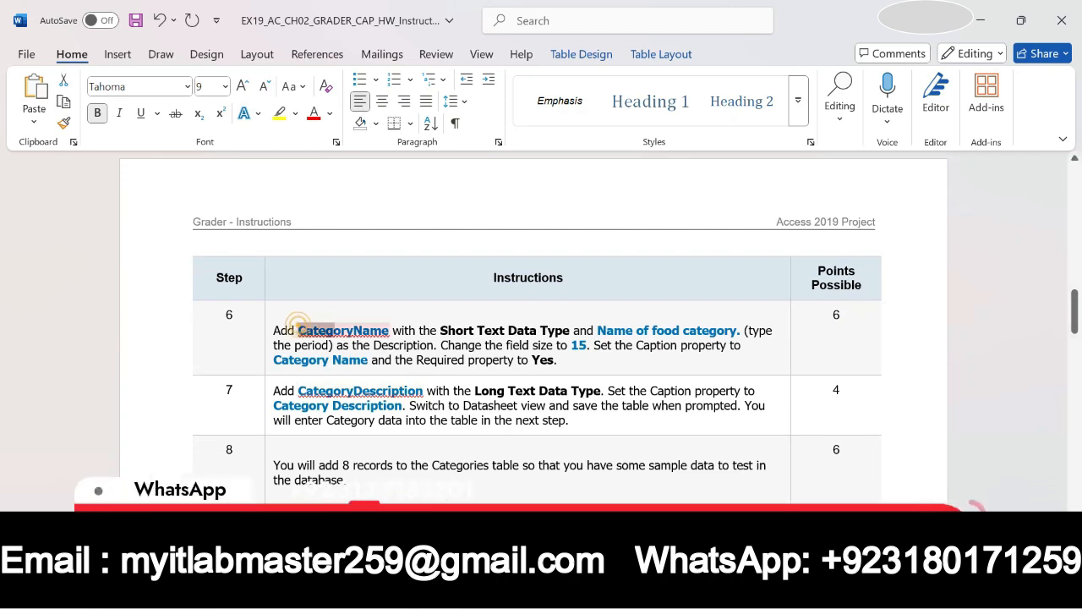
double_click(387, 334)
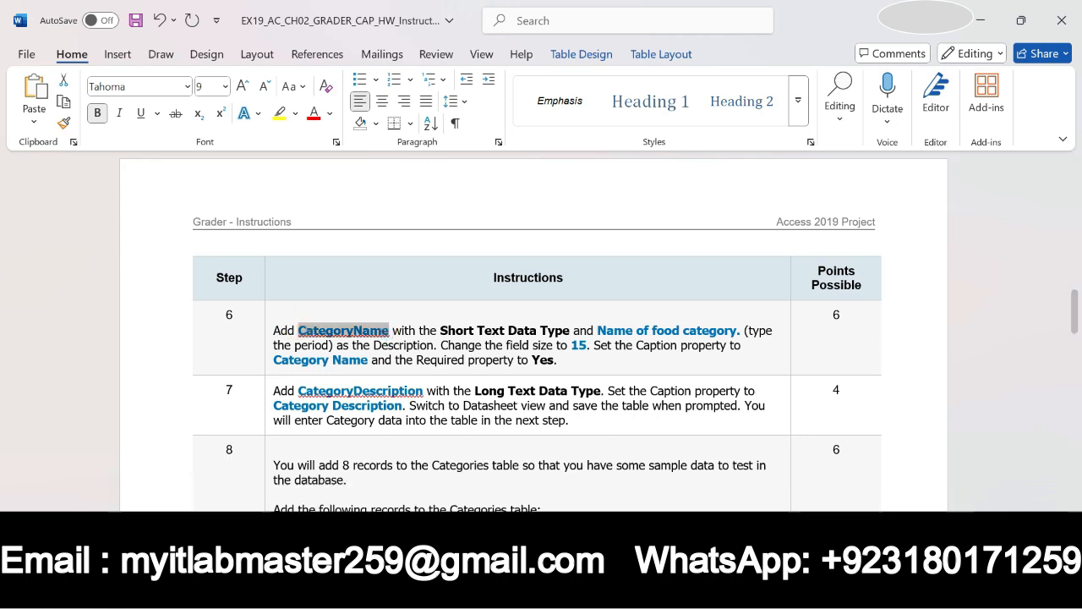
click(619, 591)
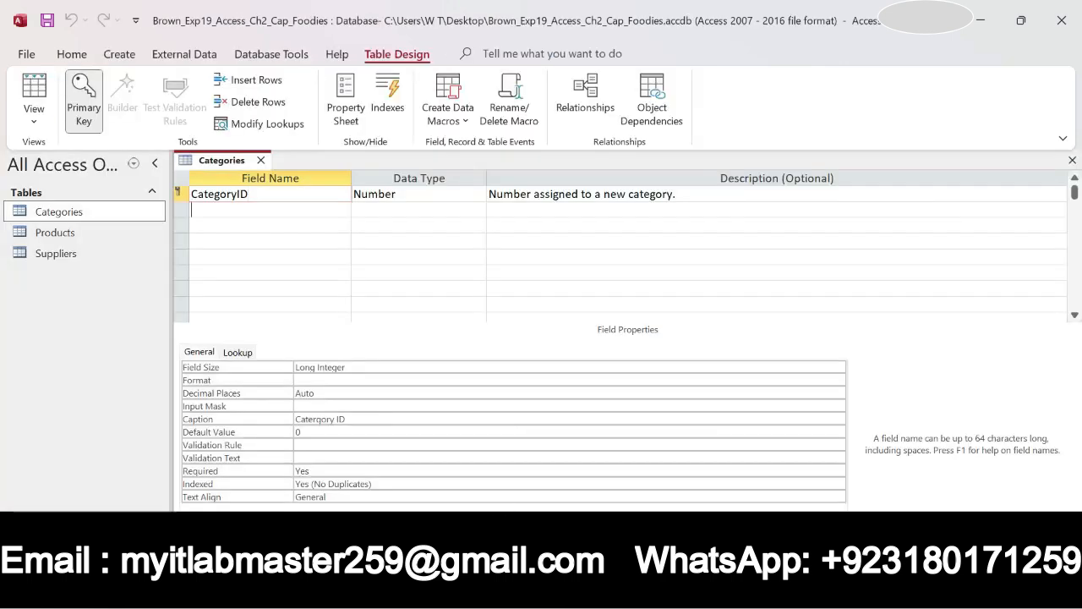
click(242, 209)
text(CategoryName)
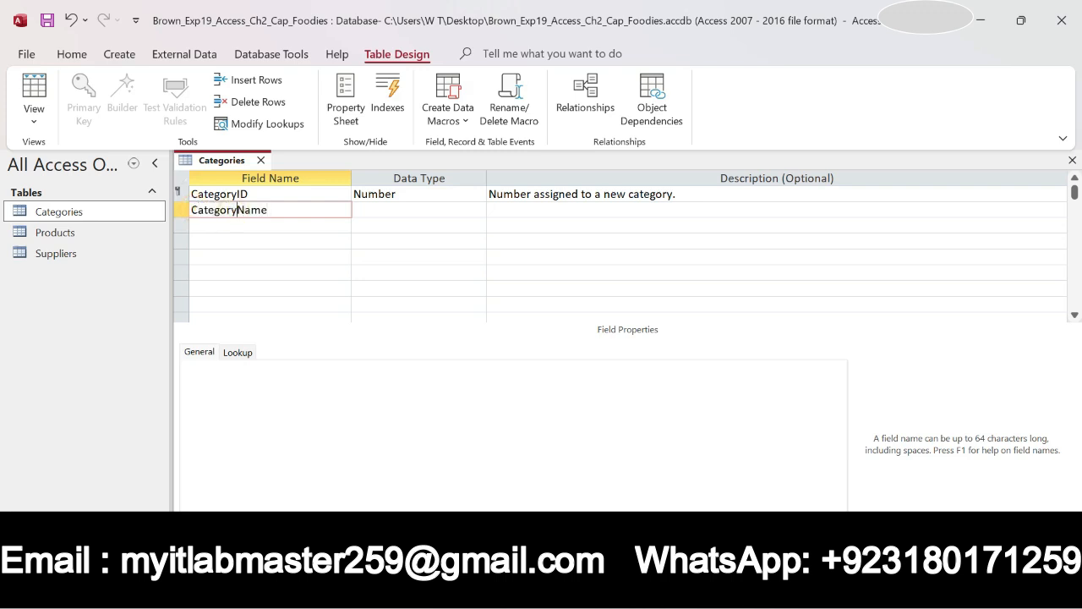
double_click(266, 211)
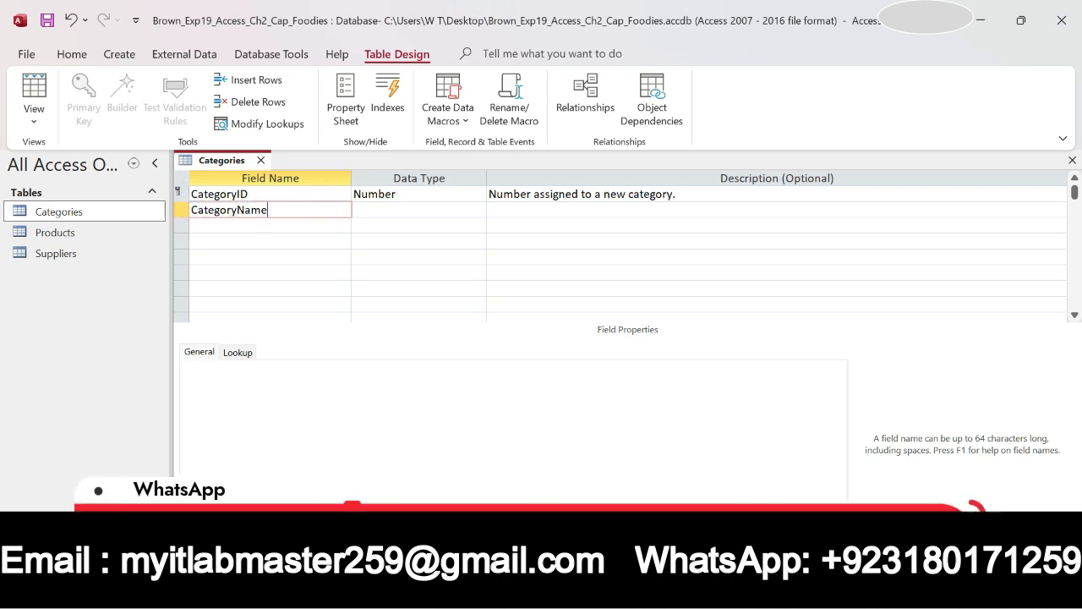
Give the CategoryName field the Short Text data type.
click(378, 209)
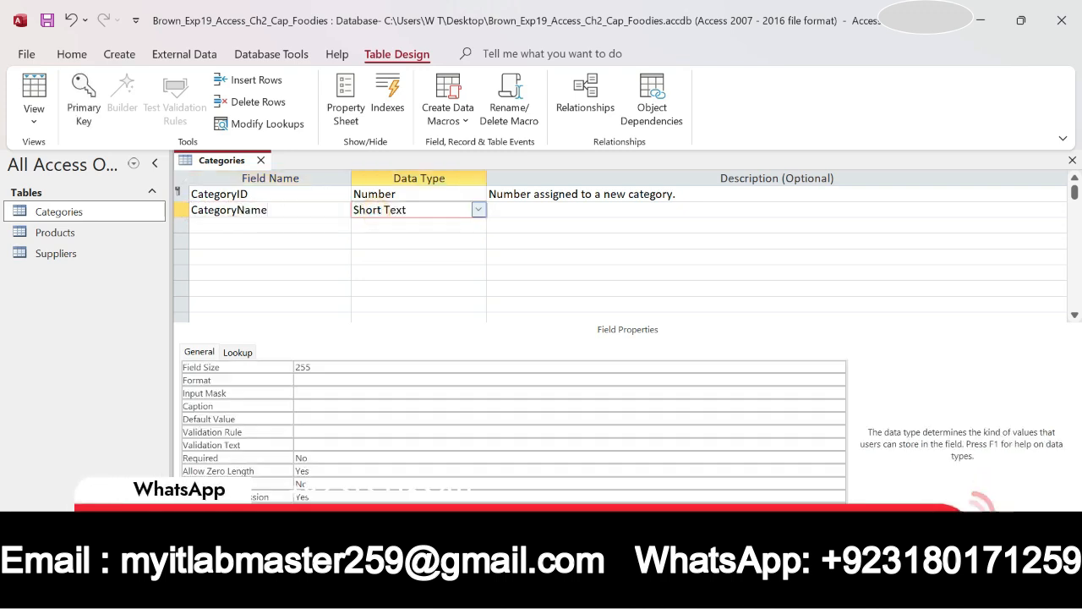
click(478, 210)
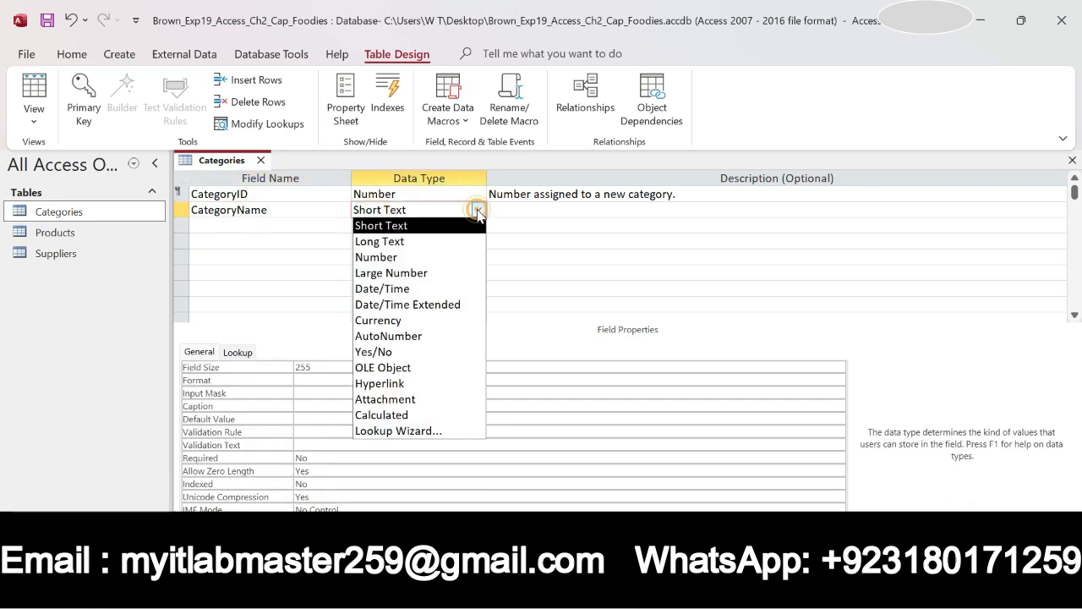
click(479, 211)
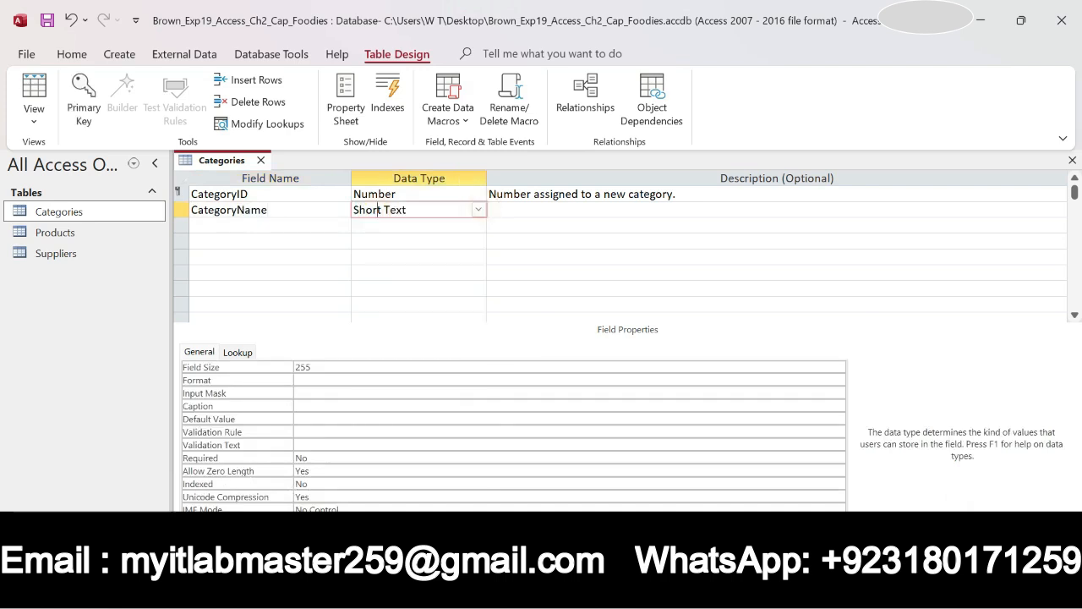
Look up the description text in Word, return to Access, and enter "Name of food category." as the CategoryName field's description.
click(581, 589)
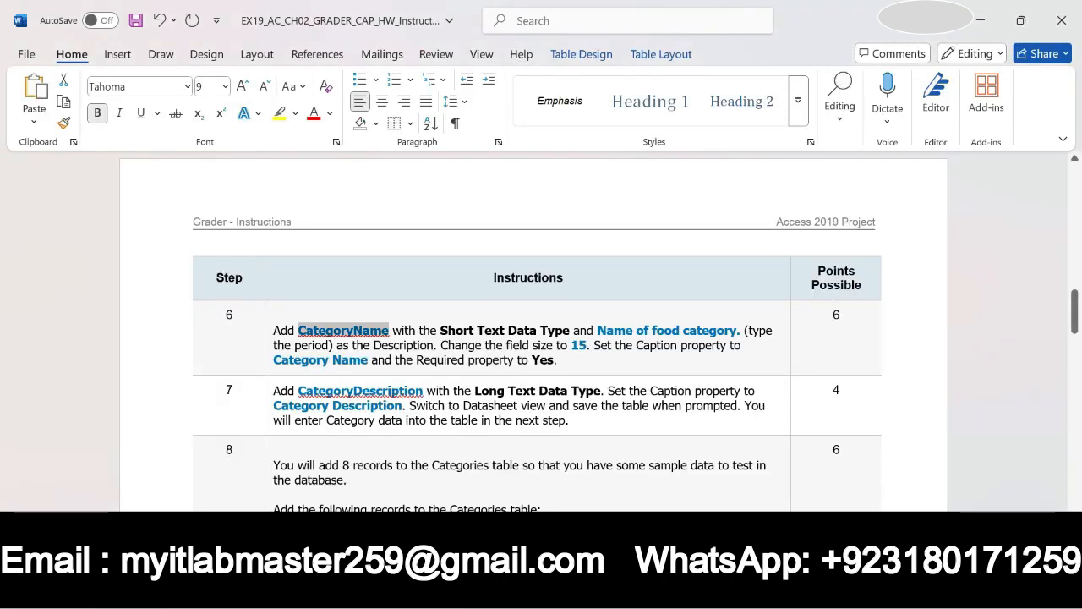
drag(598, 330, 743, 330)
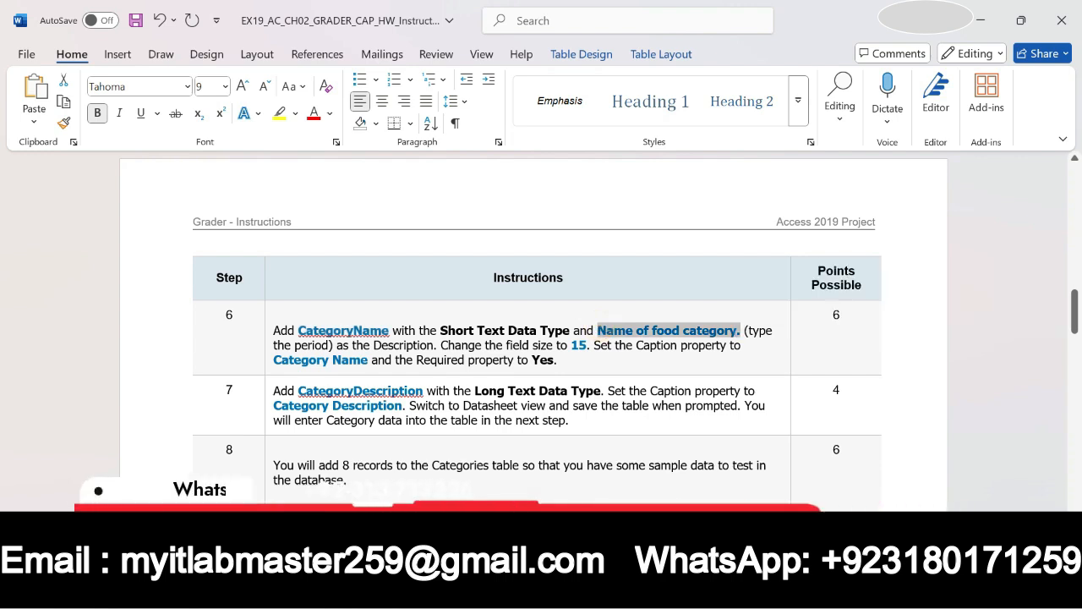
key(alt+Tab)
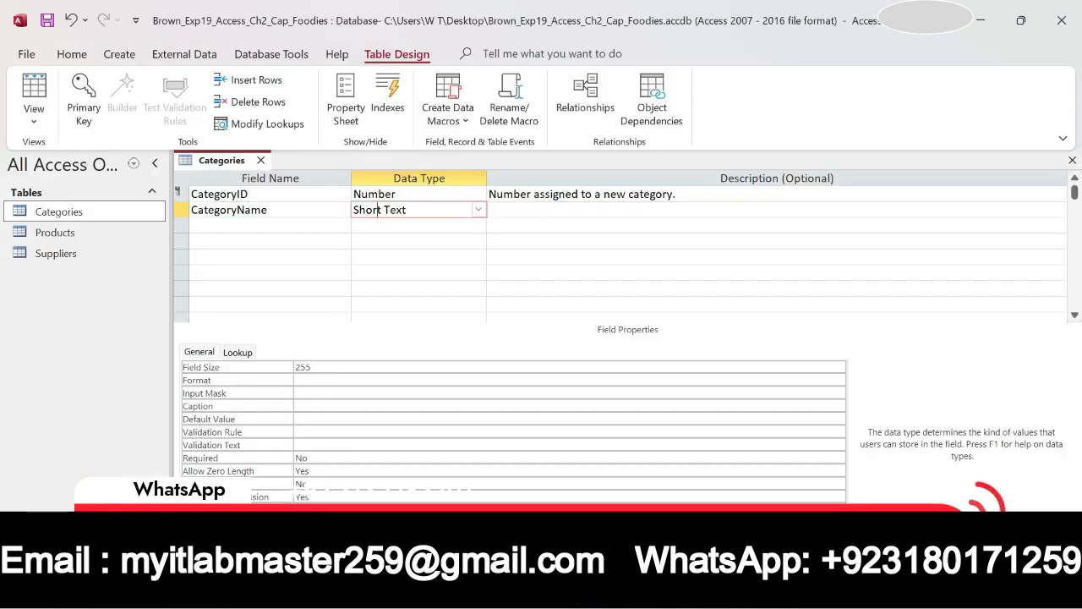
click(517, 221)
click(514, 209)
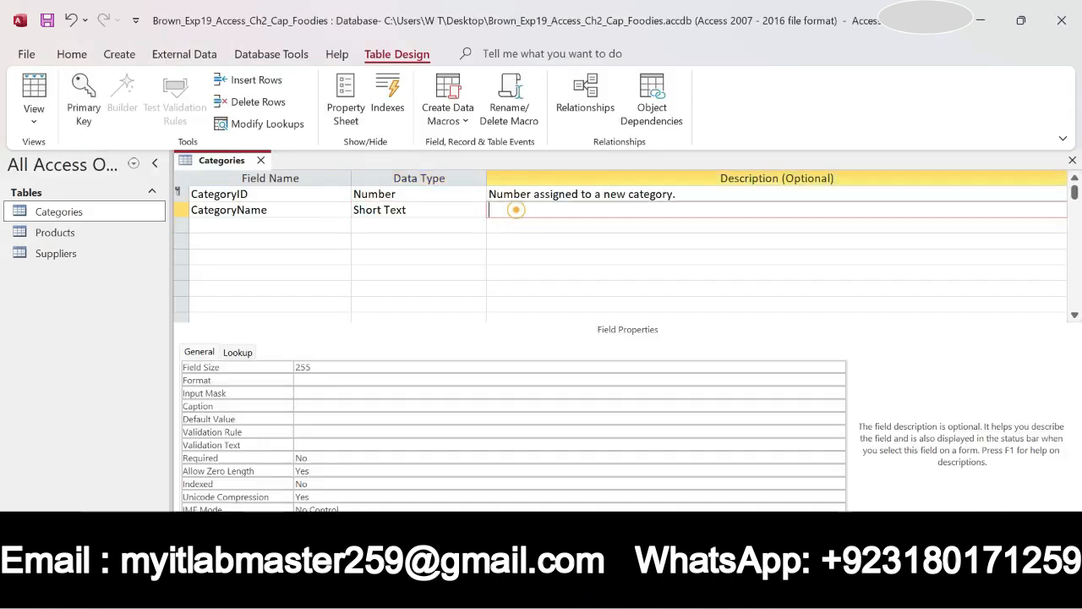
text(Name of ffood category.)
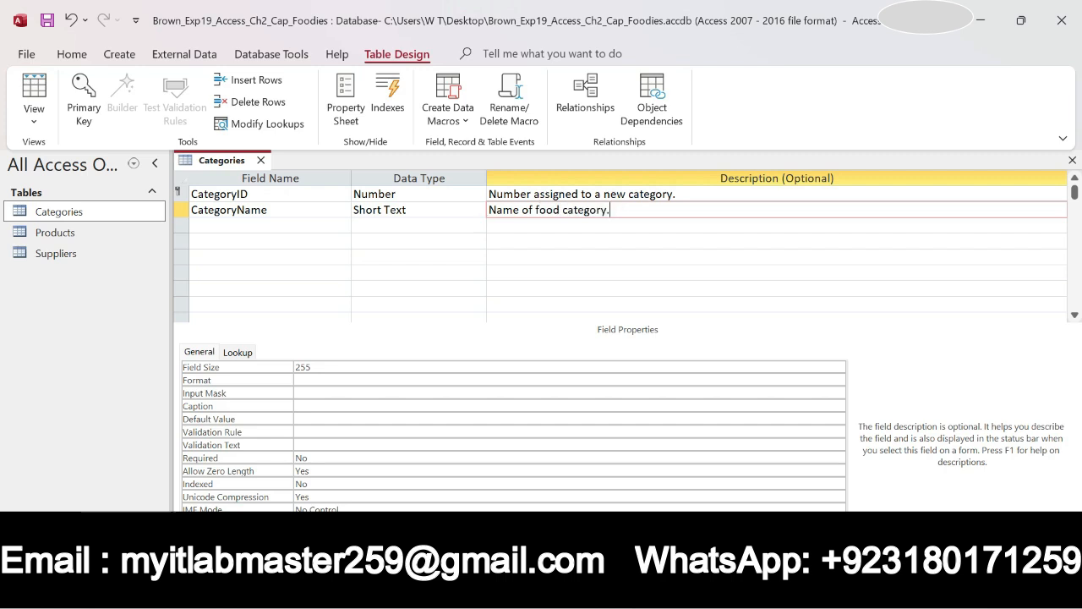
drag(488, 210, 628, 215)
click(628, 215)
key(Return)
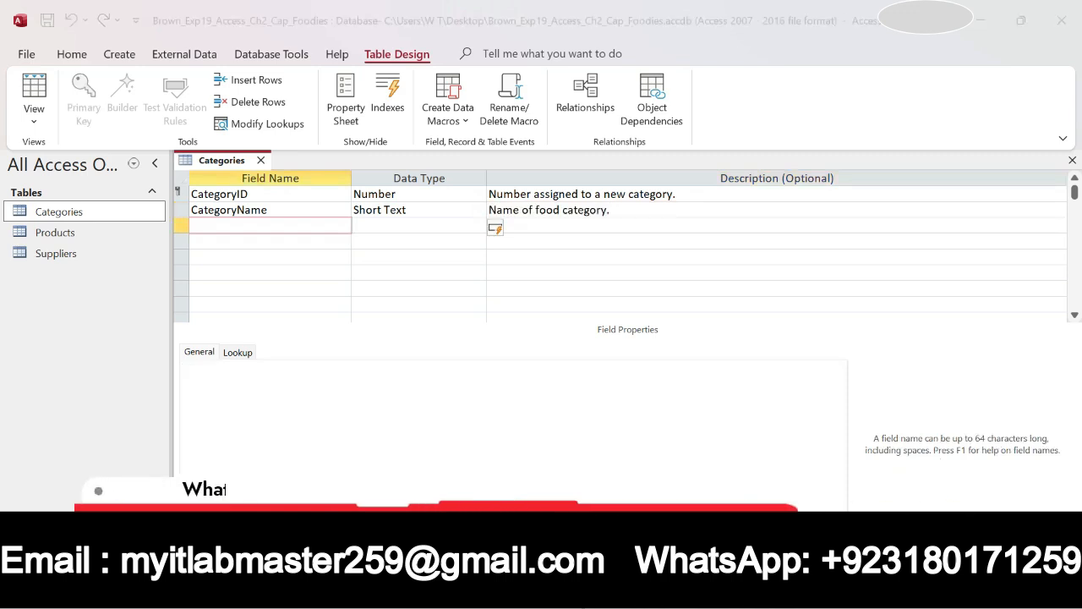
Check the remaining step 6 properties in Word, return to Access, and set the CategoryName field's Field Size to 15.
key(alt+Tab)
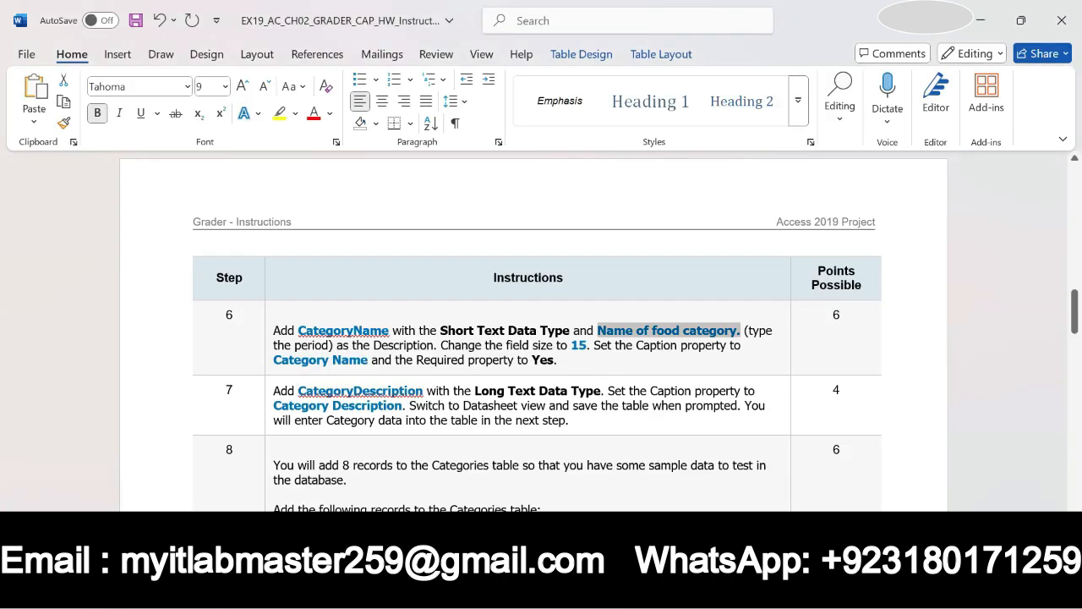
drag(273, 359, 365, 370)
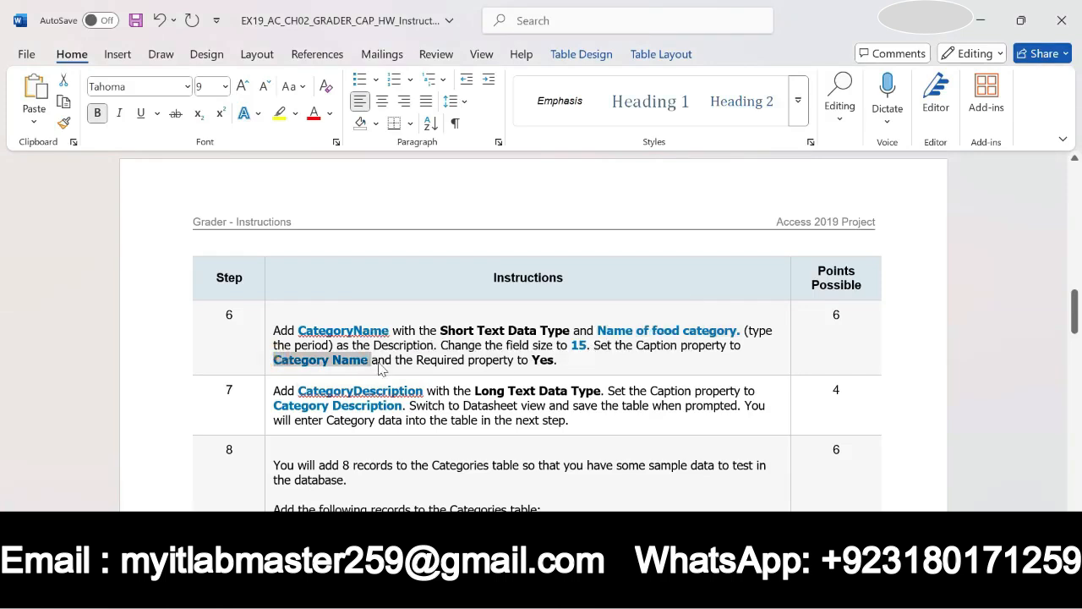
key(alt+Tab)
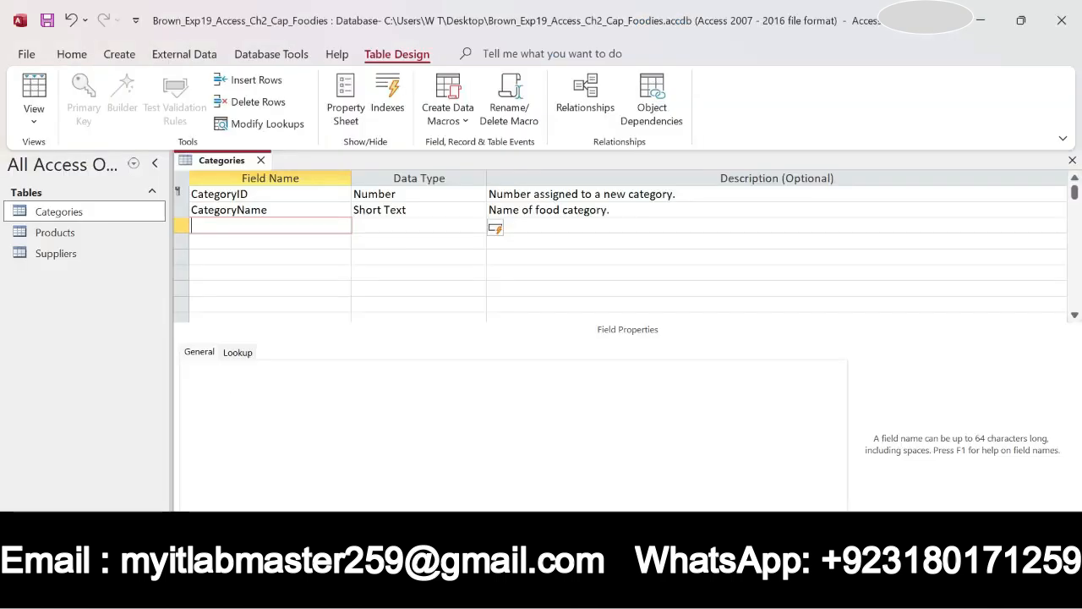
click(258, 211)
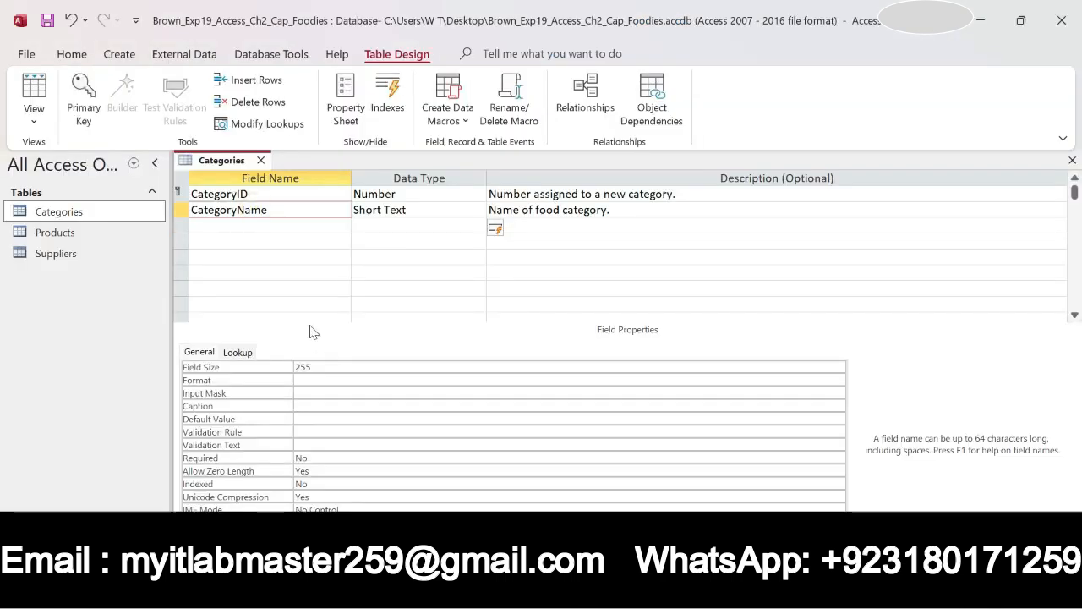
click(319, 381)
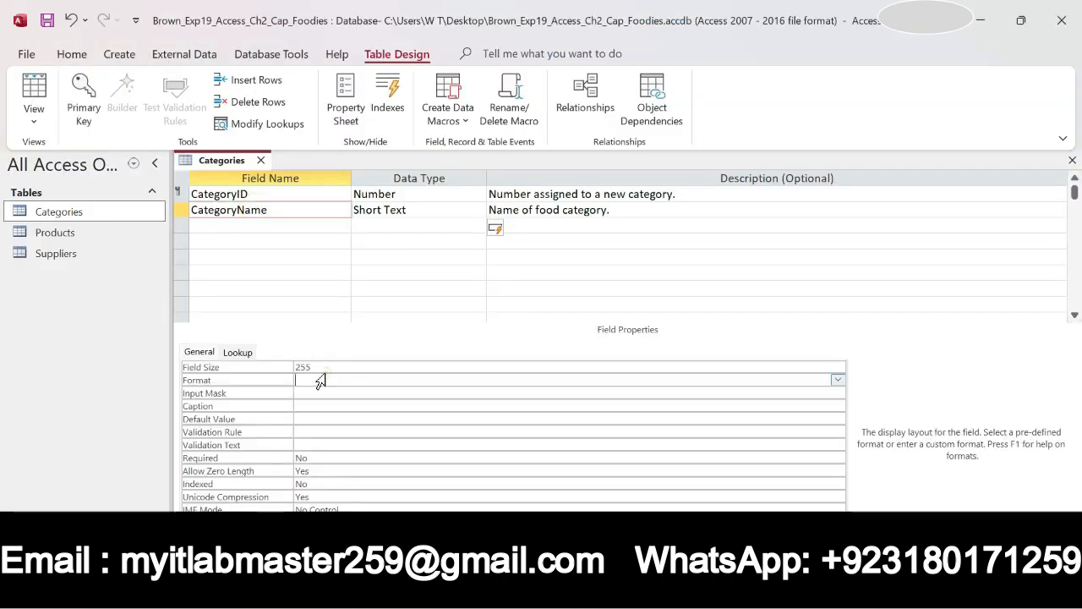
click(337, 367)
key(BackSpace)
key(BackSpace)
key(BackSpace)
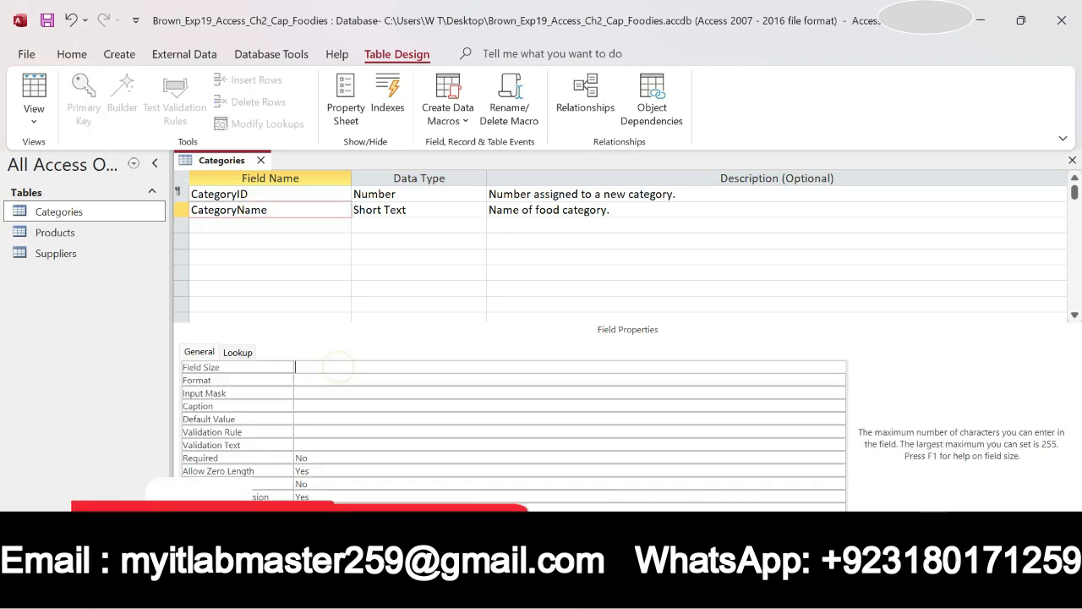
text(15)
key(Return)
Set the CategoryName field's Caption property to "Category Name" and its Required property to Yes.
key(Return)
key(Return)
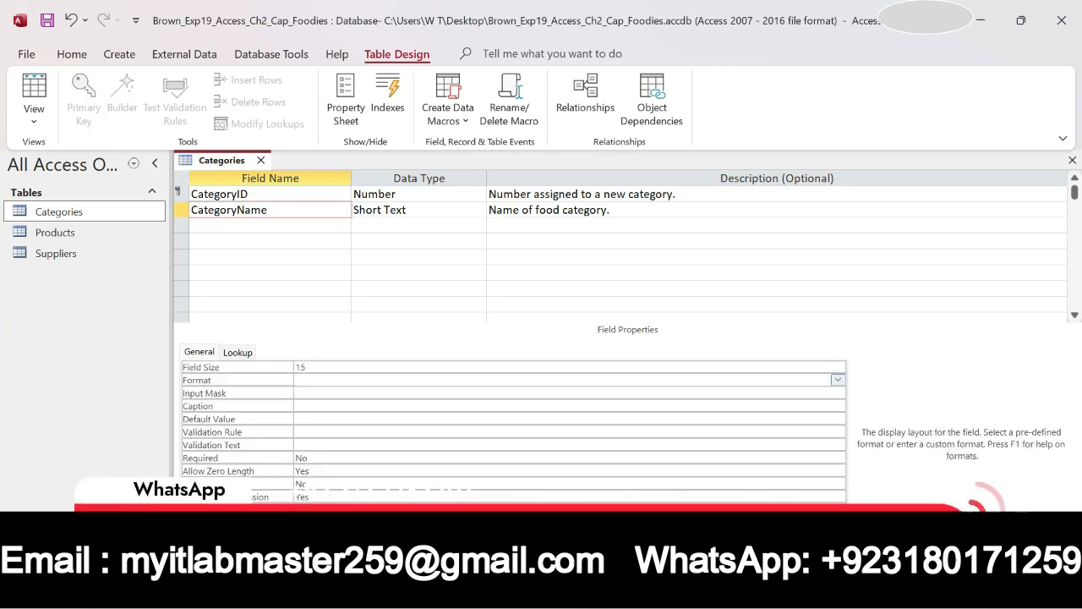
text(Category Name)
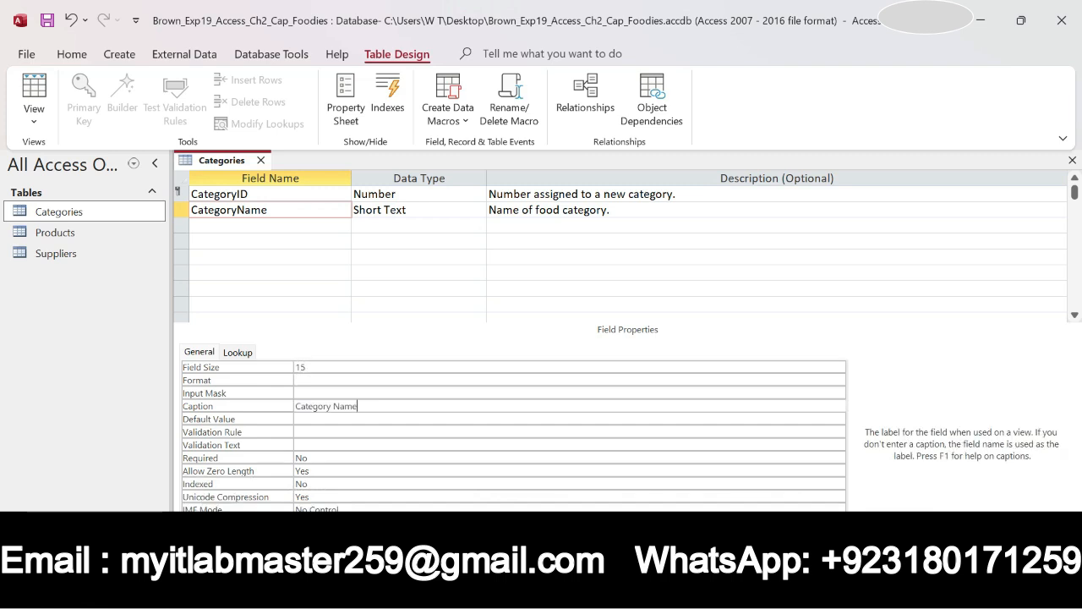
click(308, 458)
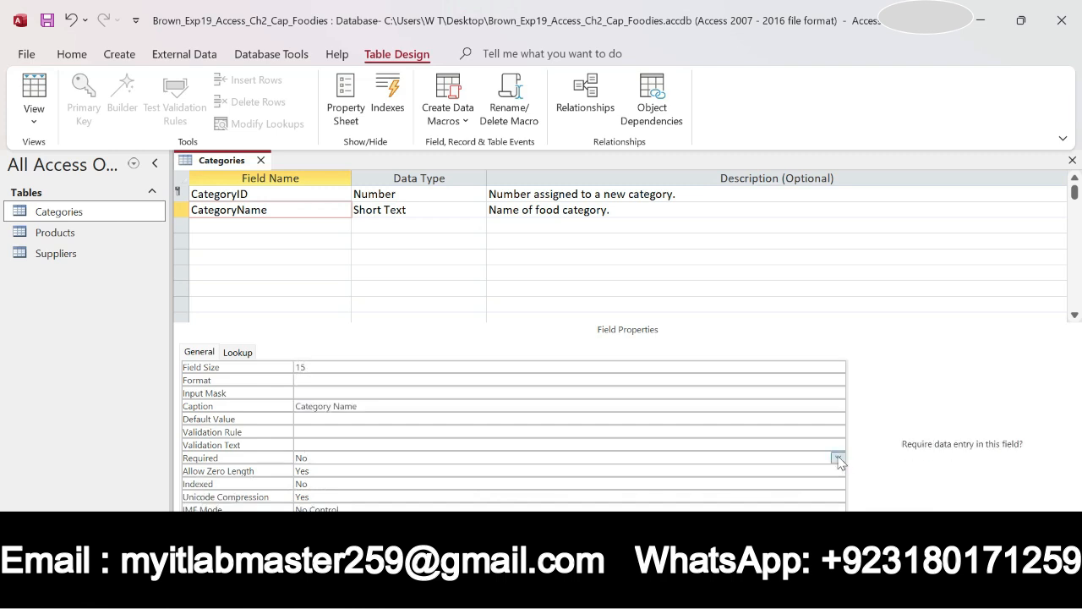
click(836, 457)
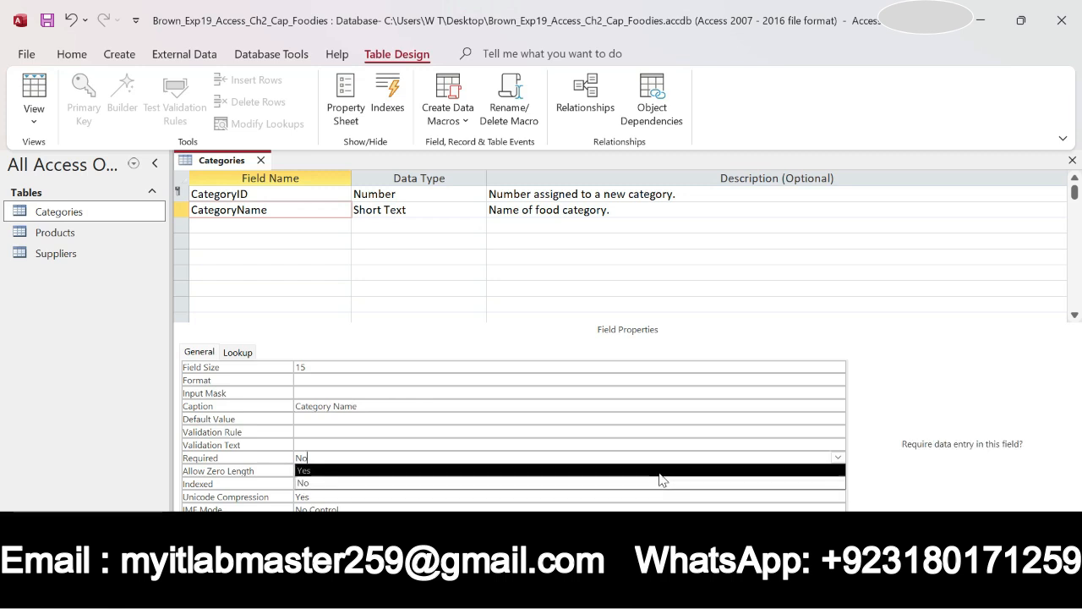
click(661, 471)
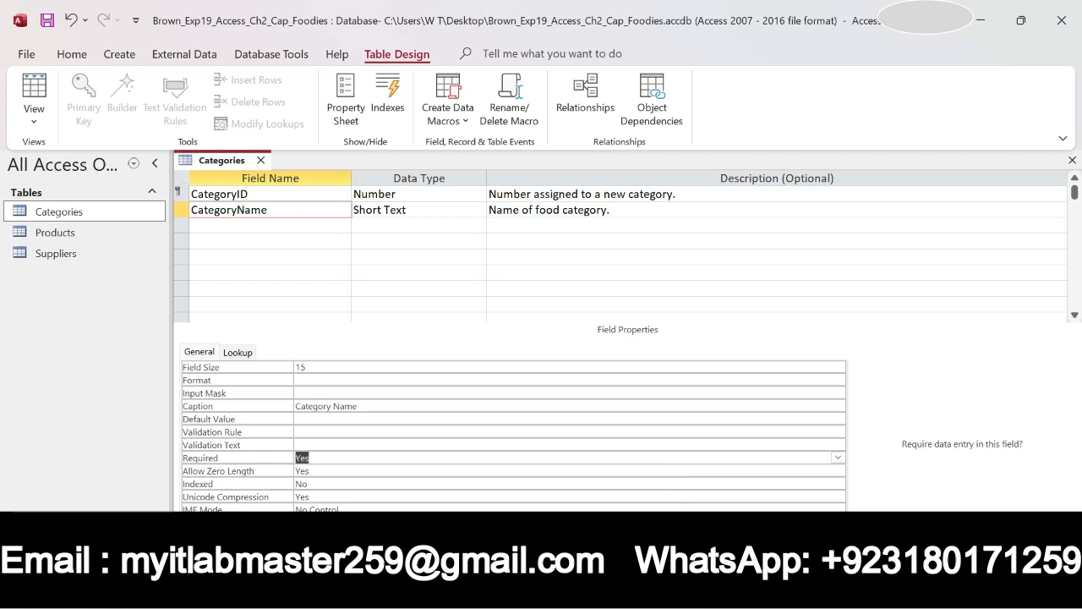
Copy the field name from step 7 in Word, return to Access, and add it as the CategoryDescription field below CategoryName.
key(alt+Tab)
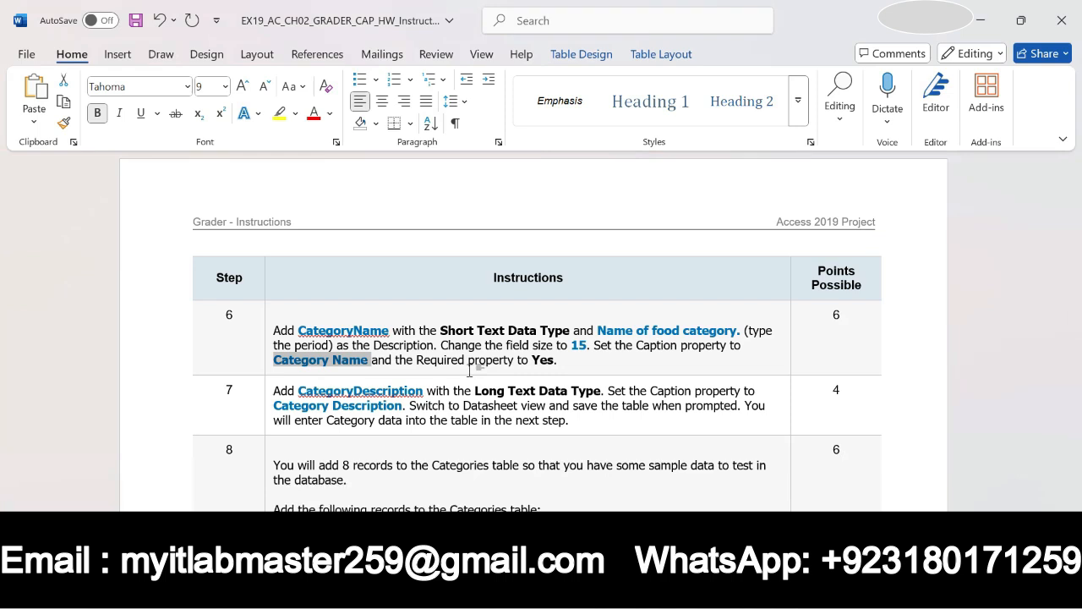
scroll(470, 370, down, 3)
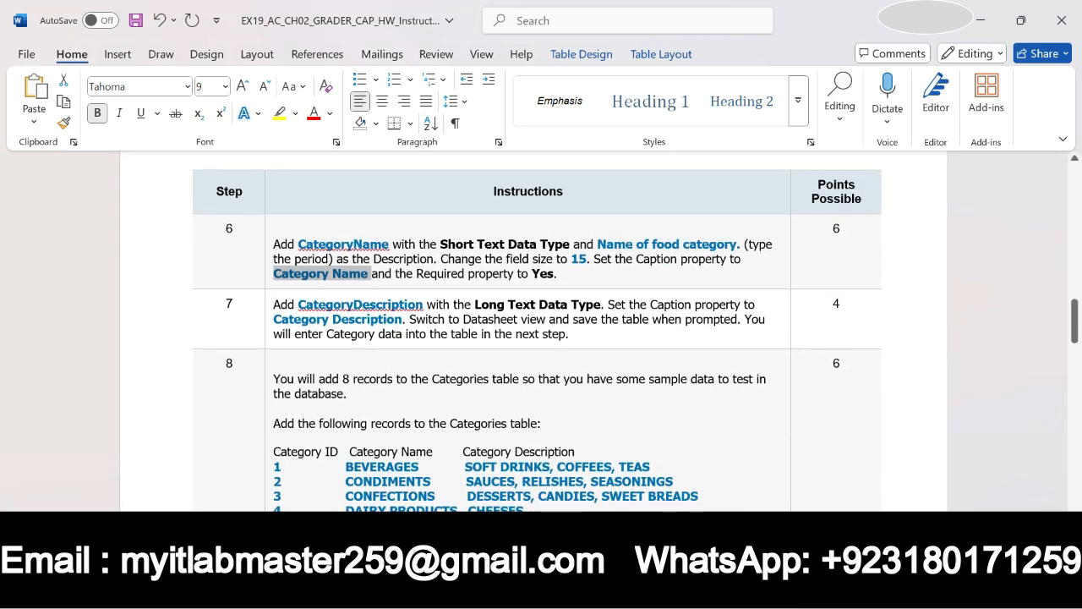
drag(298, 305, 423, 306)
key(ctrl+c)
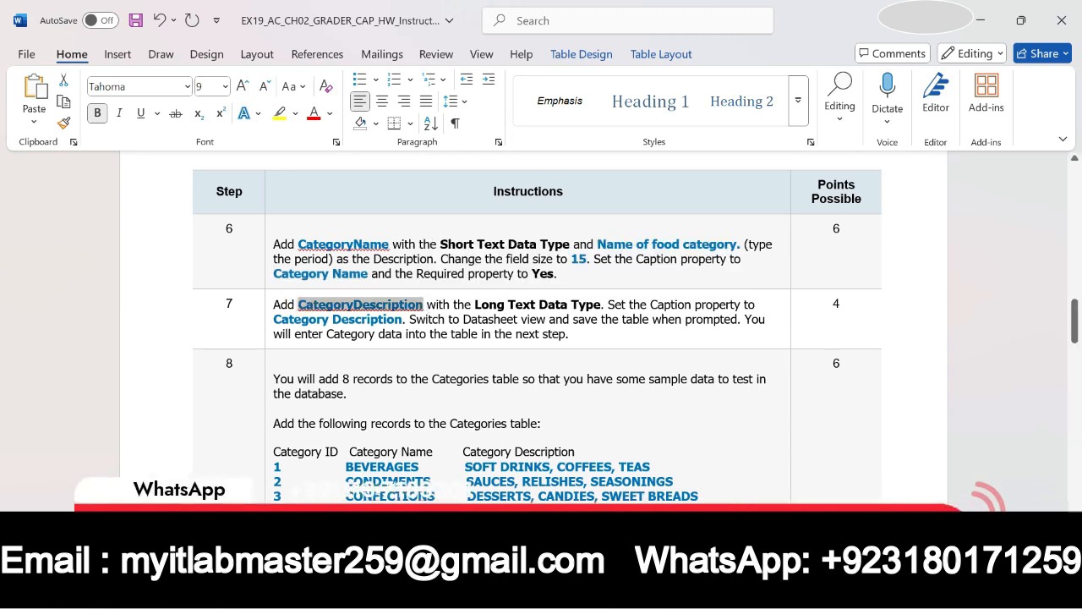
click(625, 593)
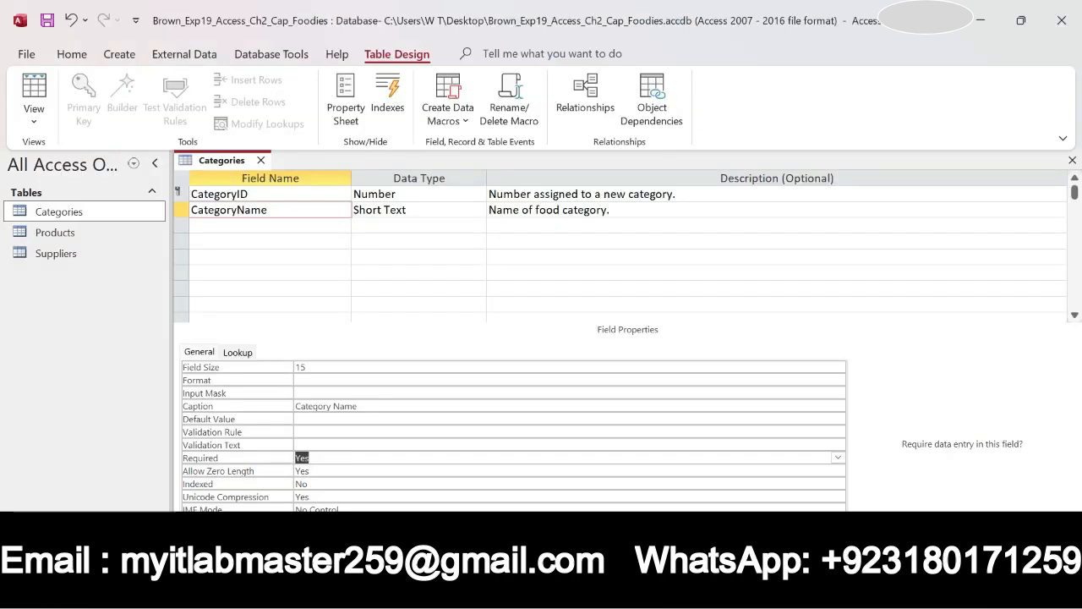
click(229, 225)
key(ctrl+v)
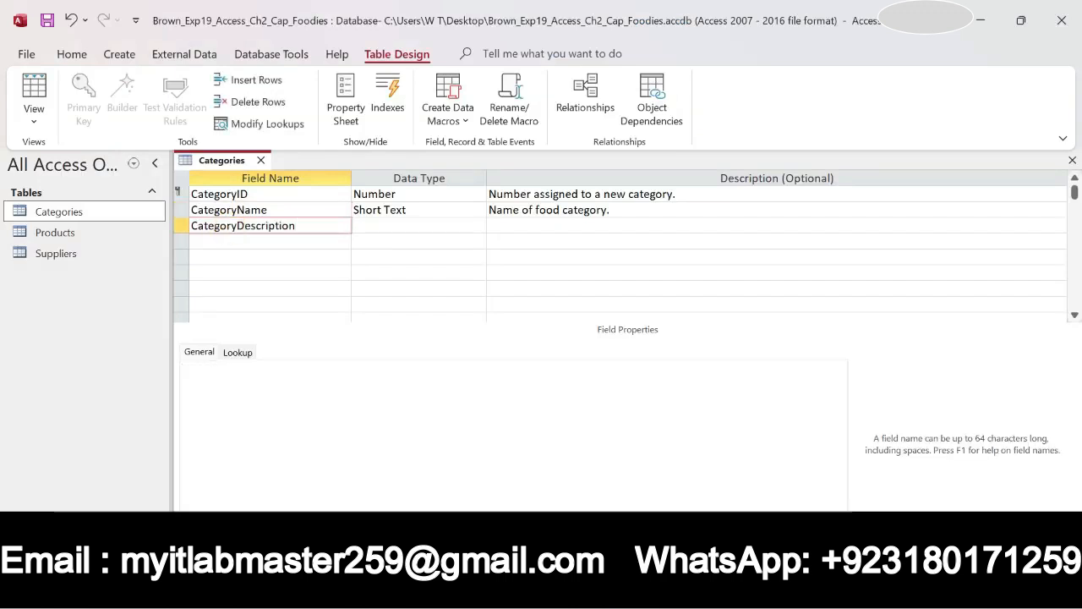
Set the CategoryDescription field's data type to Long Text.
click(435, 224)
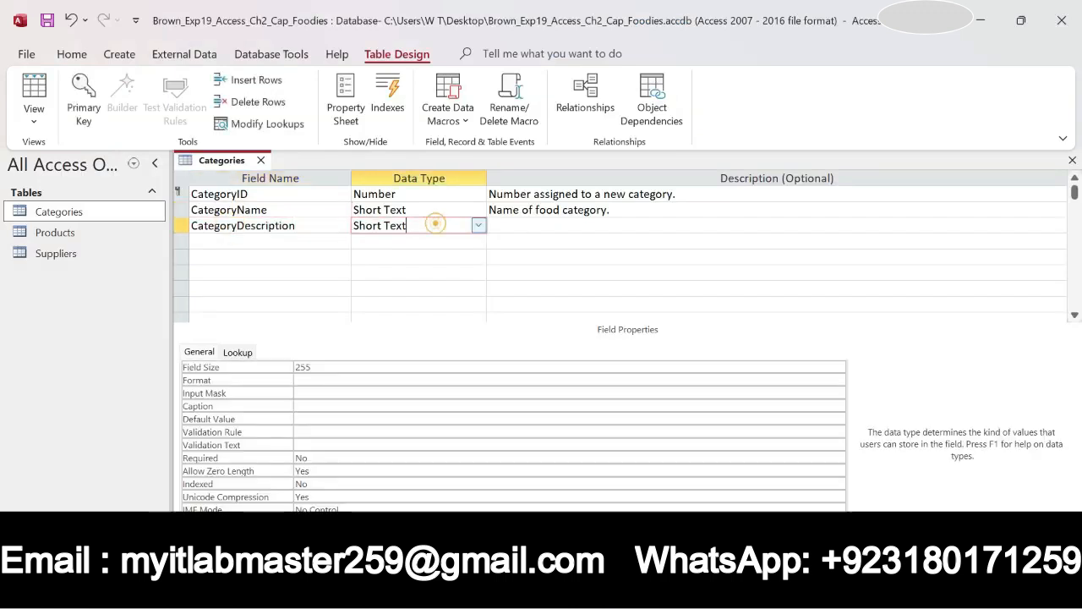
click(478, 225)
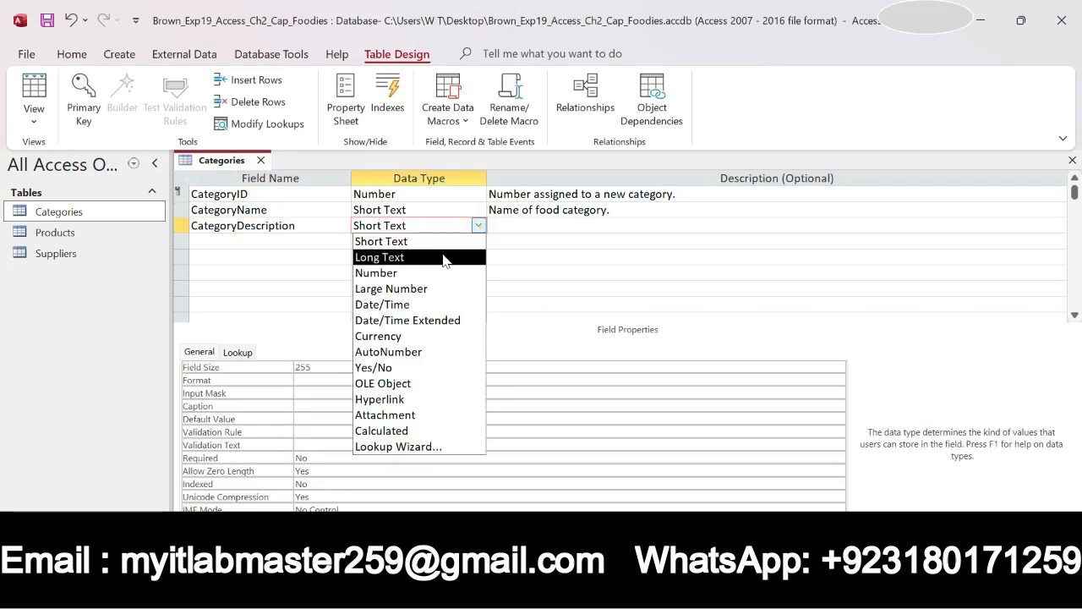
click(380, 257)
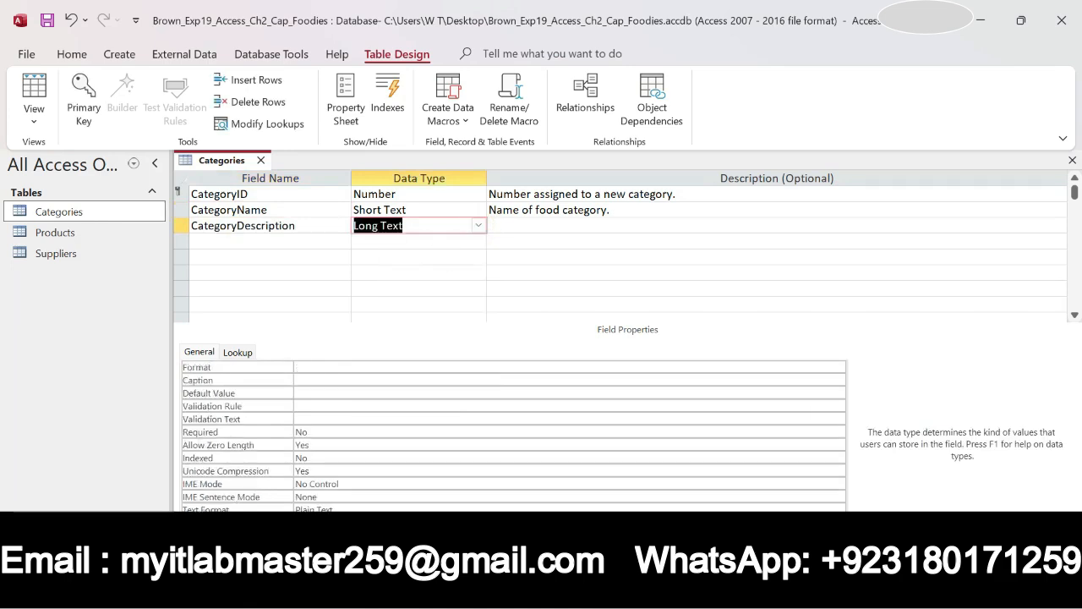
Read the caption requirement in step 7 in Word, return to Access, and set the CategoryDescription field's Caption to "Category Description".
key(alt+Tab)
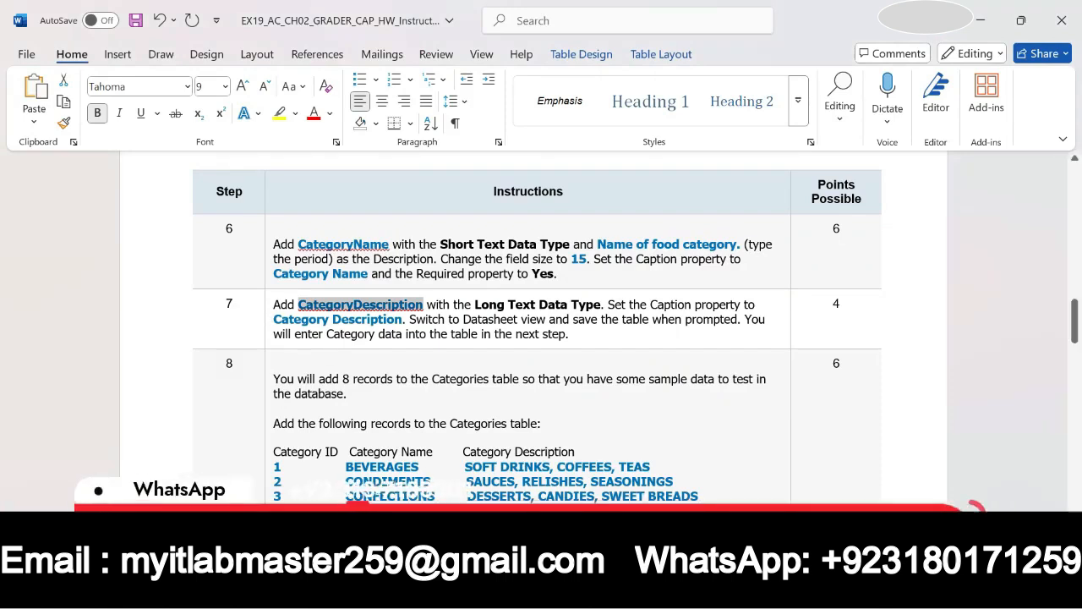
click(279, 317)
drag(275, 319, 402, 322)
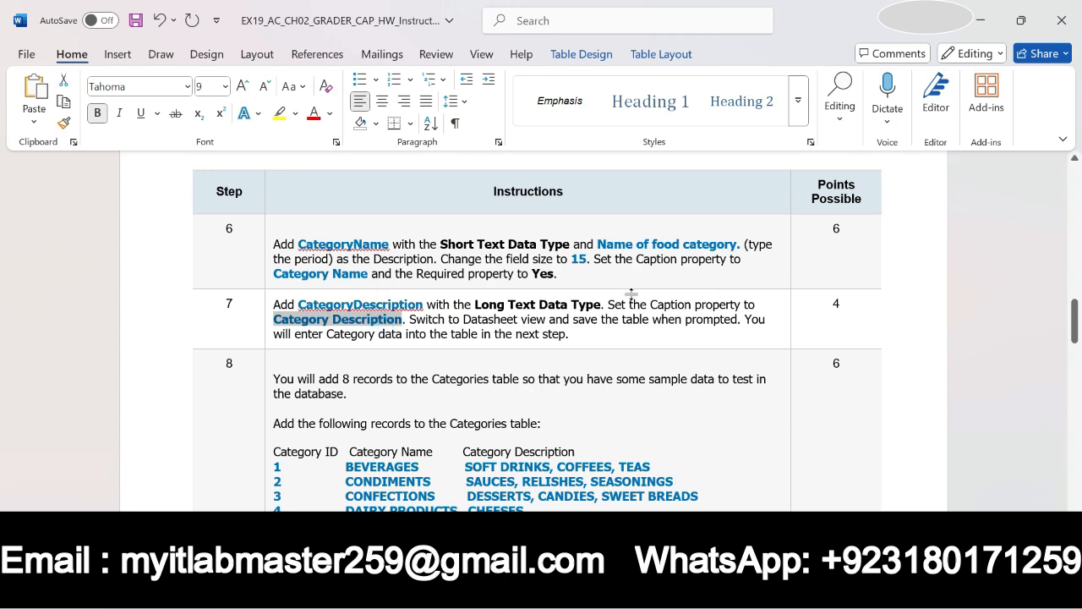
drag(629, 305, 743, 306)
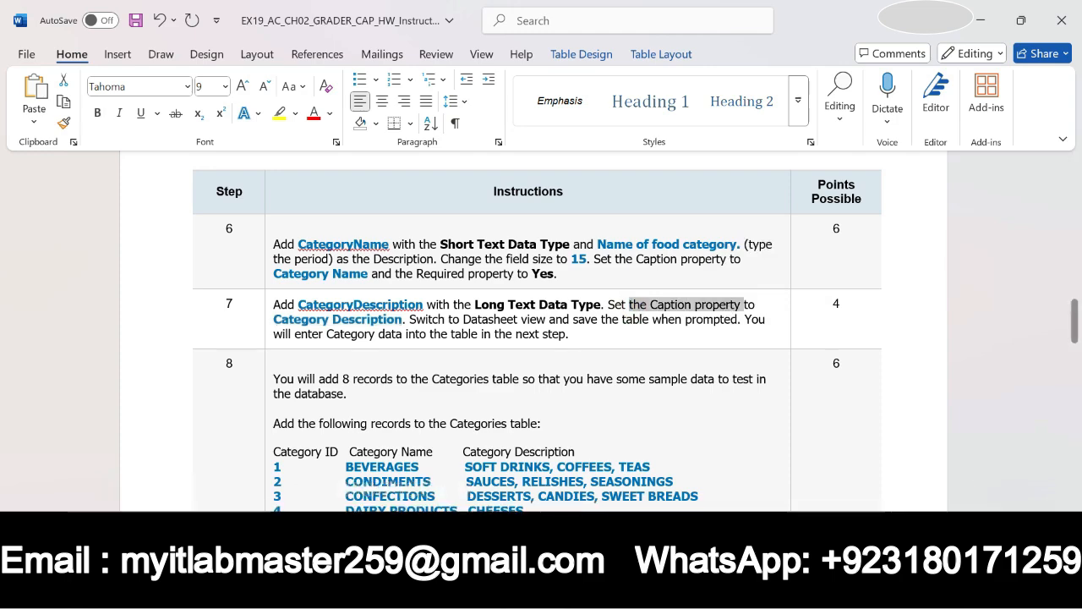
key(alt+Tab)
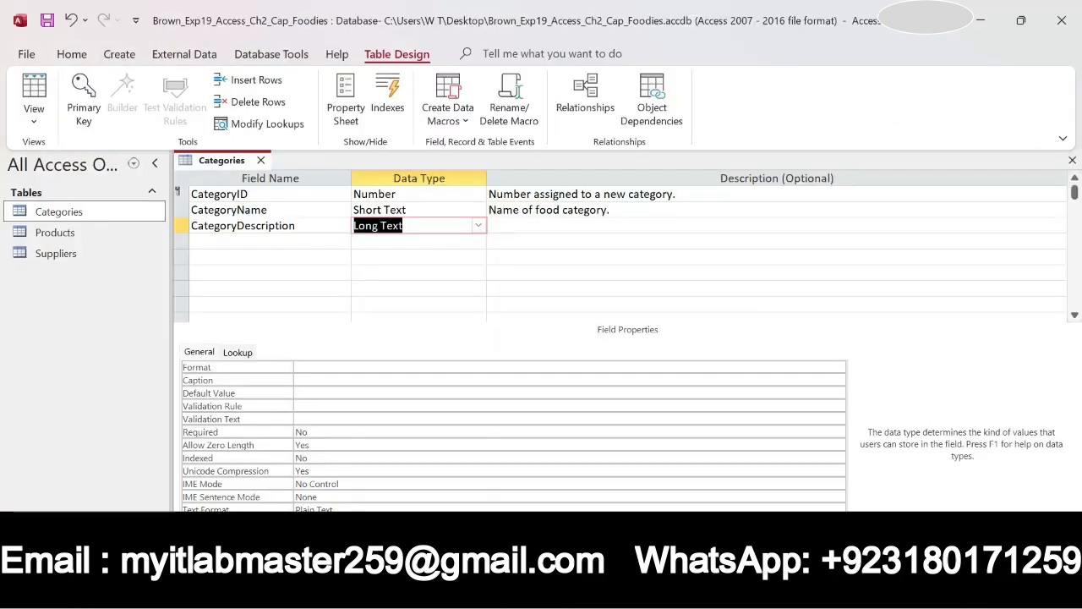
click(285, 225)
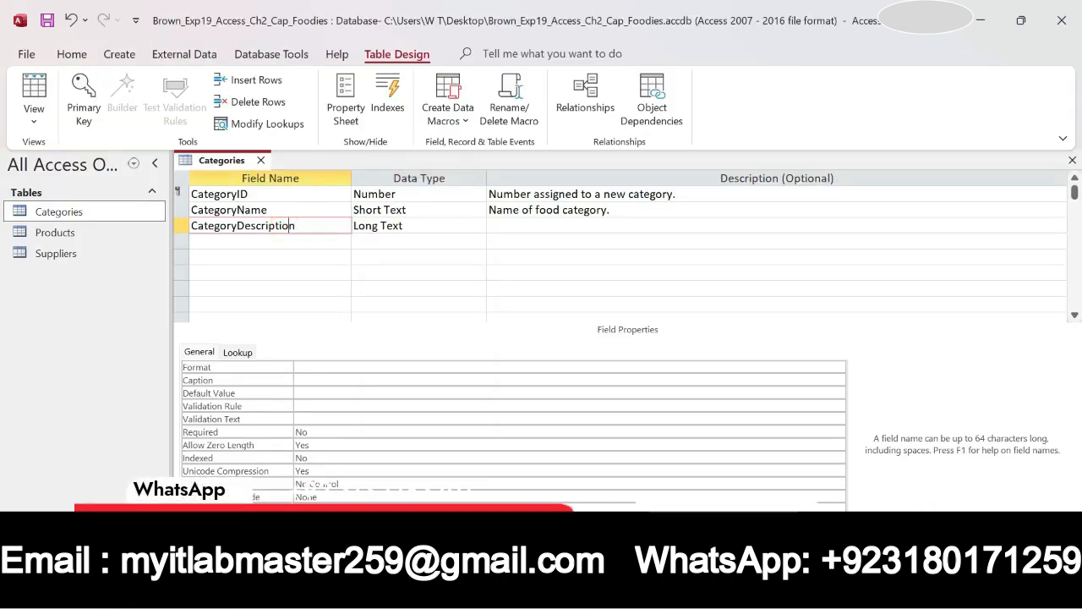
click(297, 380)
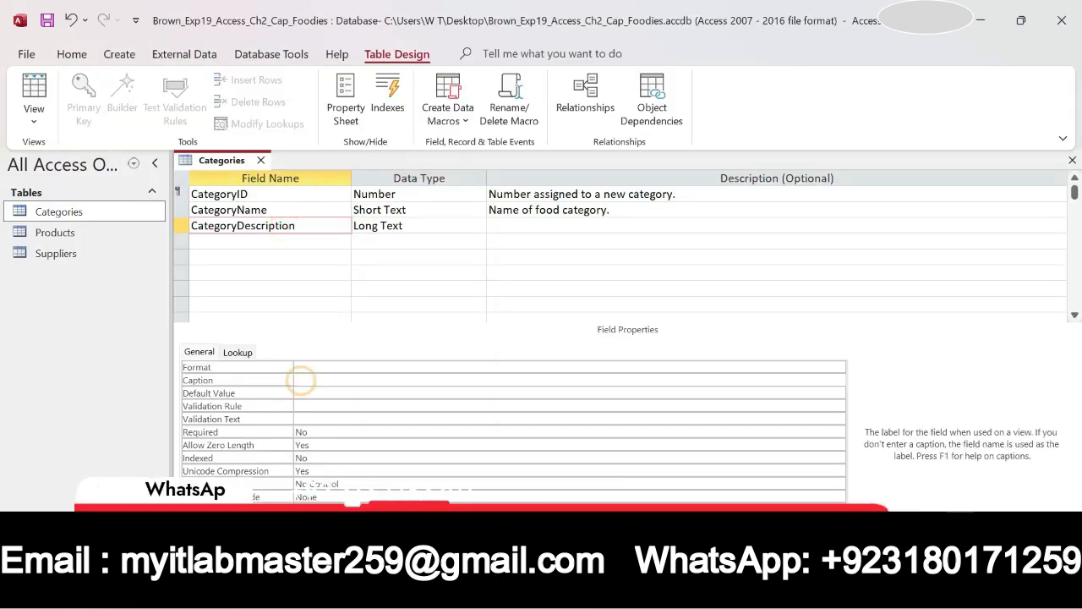
text(Category Description)
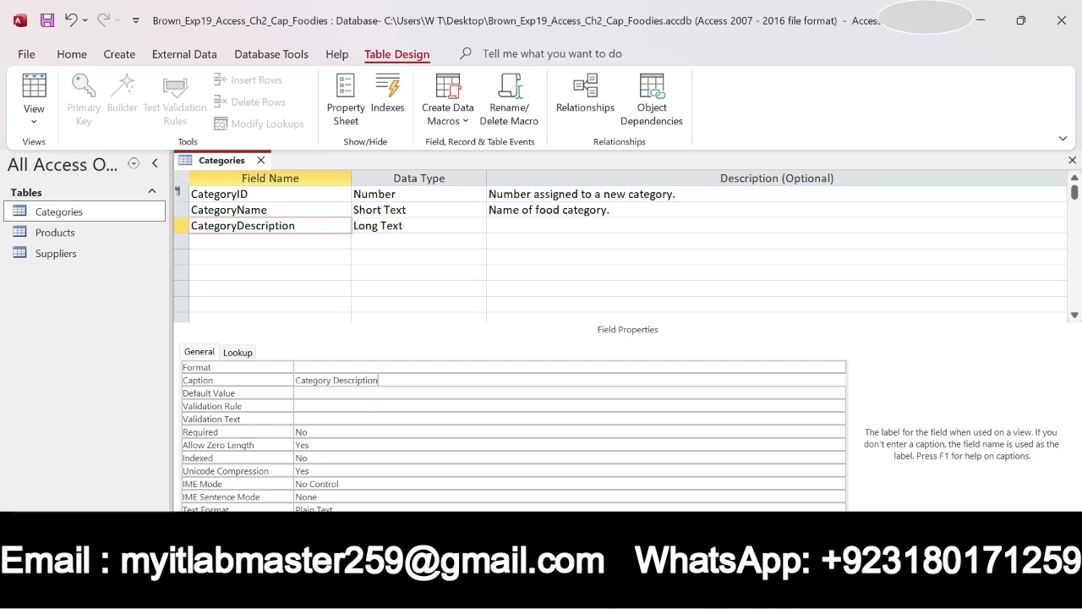
Recheck the CategoryDescription caption against step 7 in Word, switch the Categories table to Datasheet view in Access, and save the table.
key(alt+Tab)
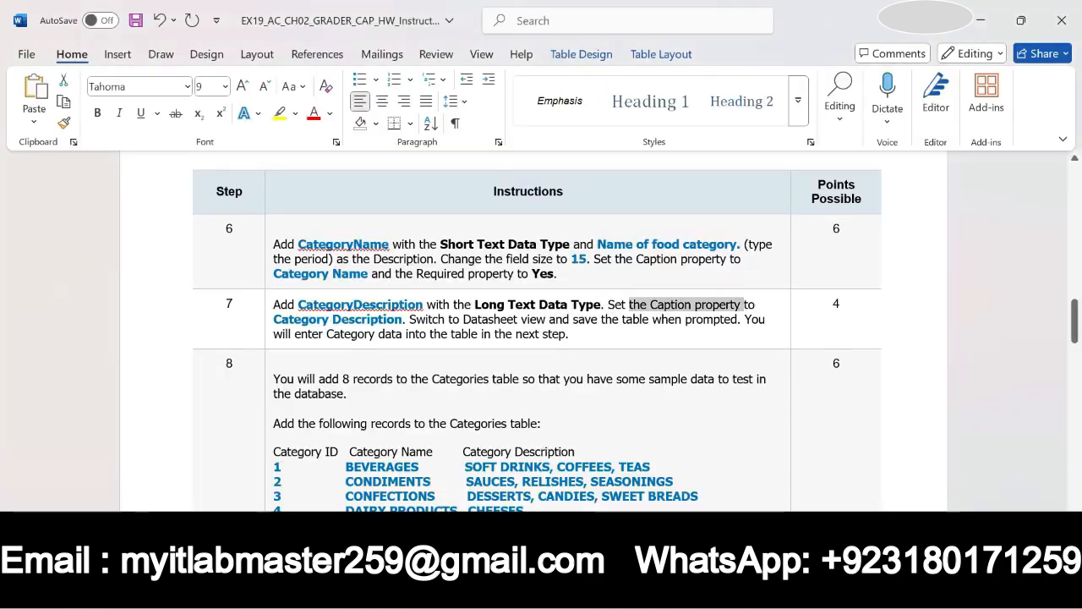
key(alt+Tab)
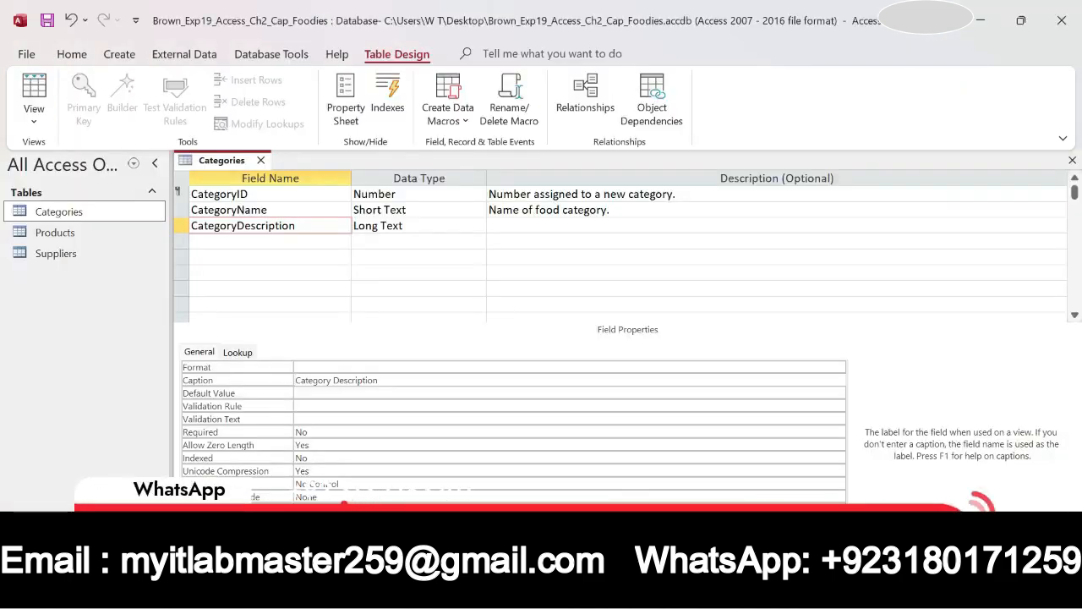
click(355, 379)
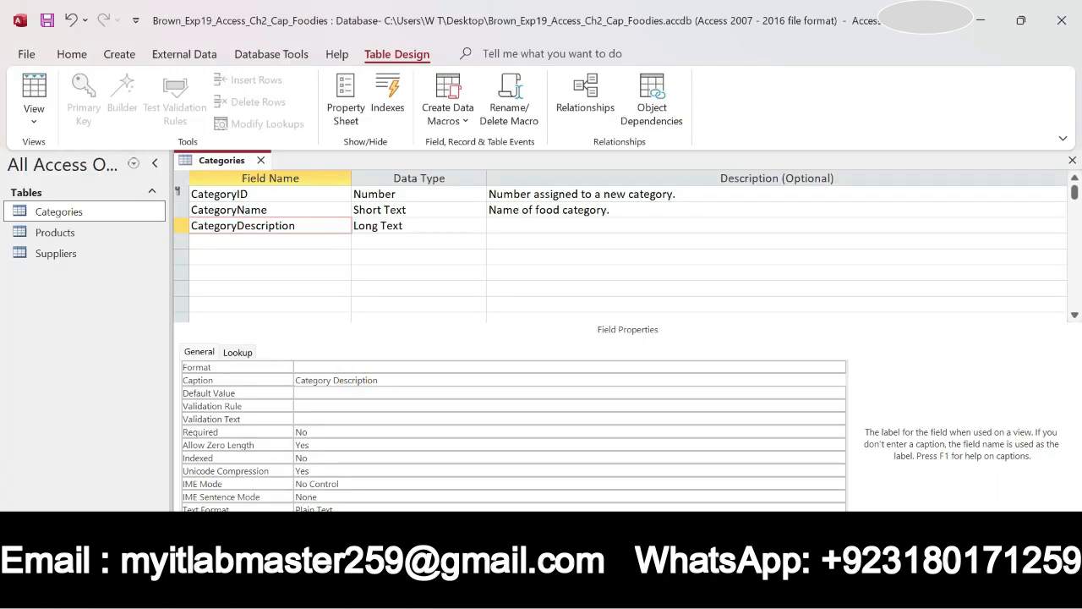
drag(192, 226, 298, 226)
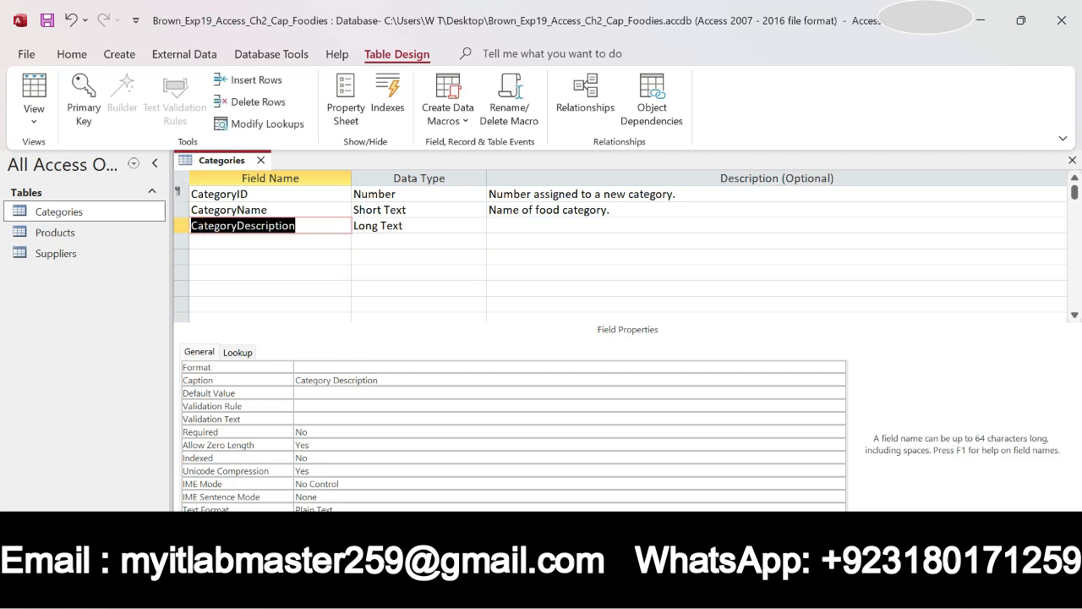
drag(296, 380, 380, 380)
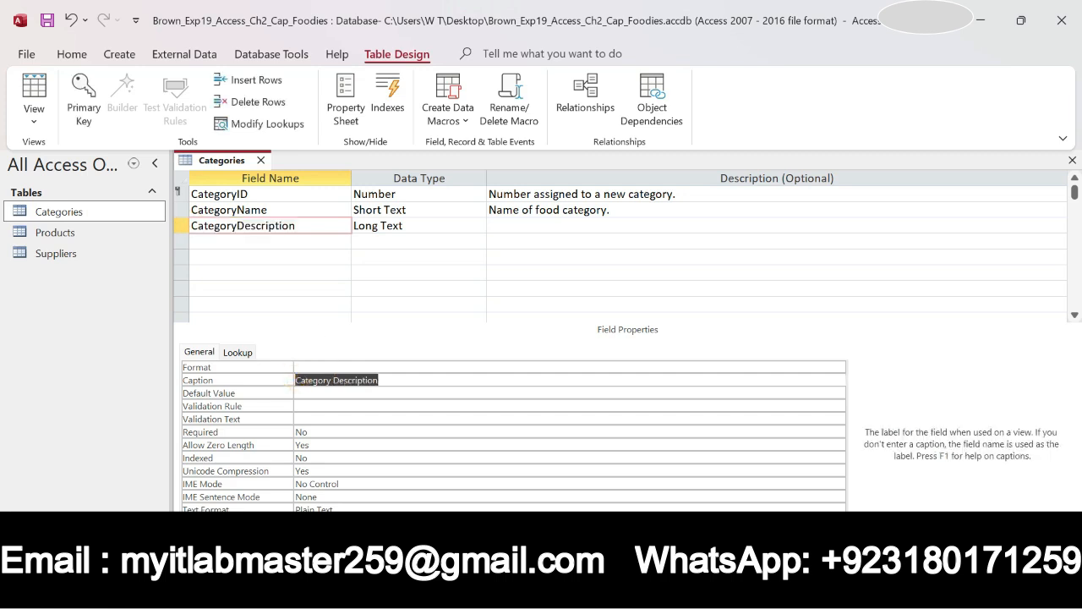
click(388, 382)
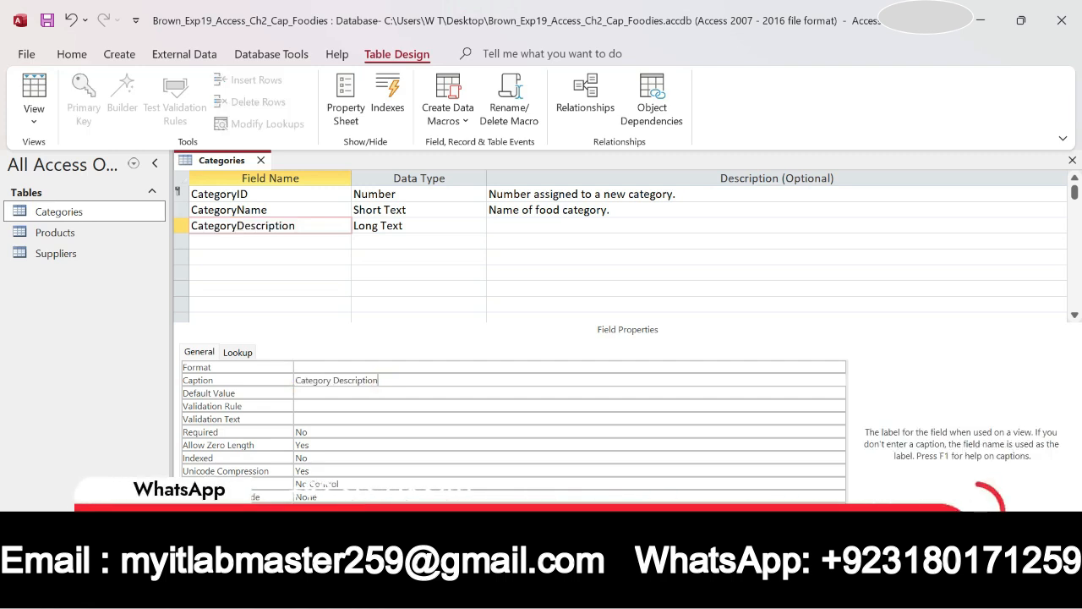
right_click(226, 162)
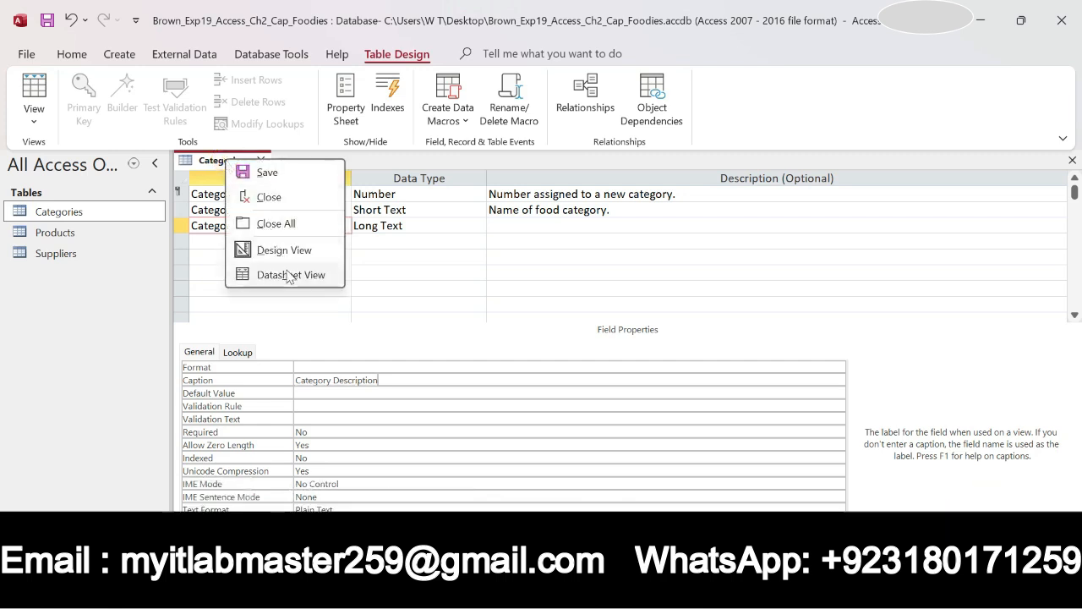
click(290, 274)
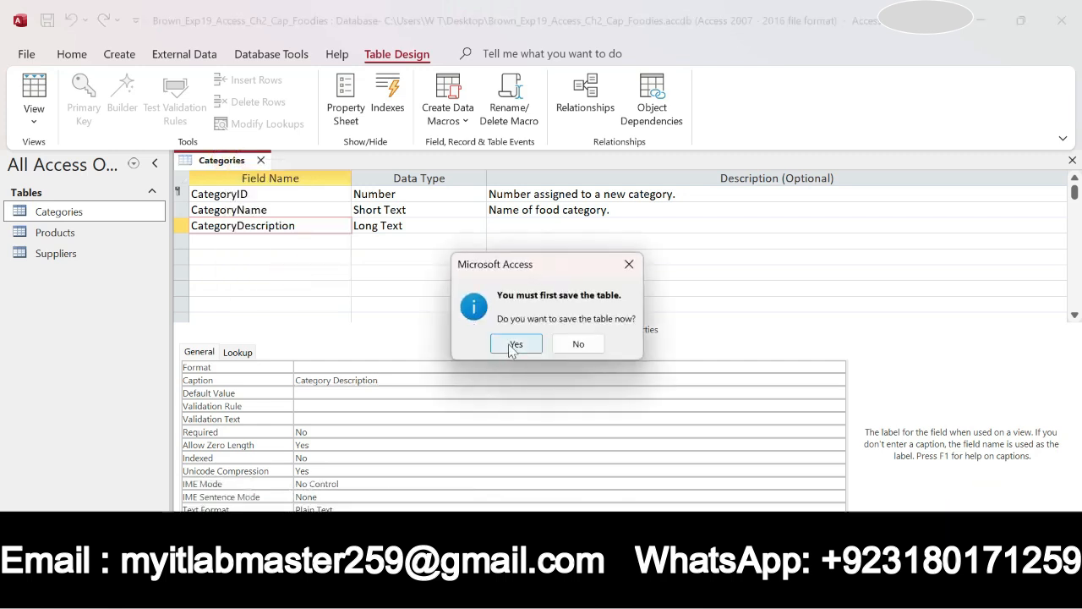
click(513, 344)
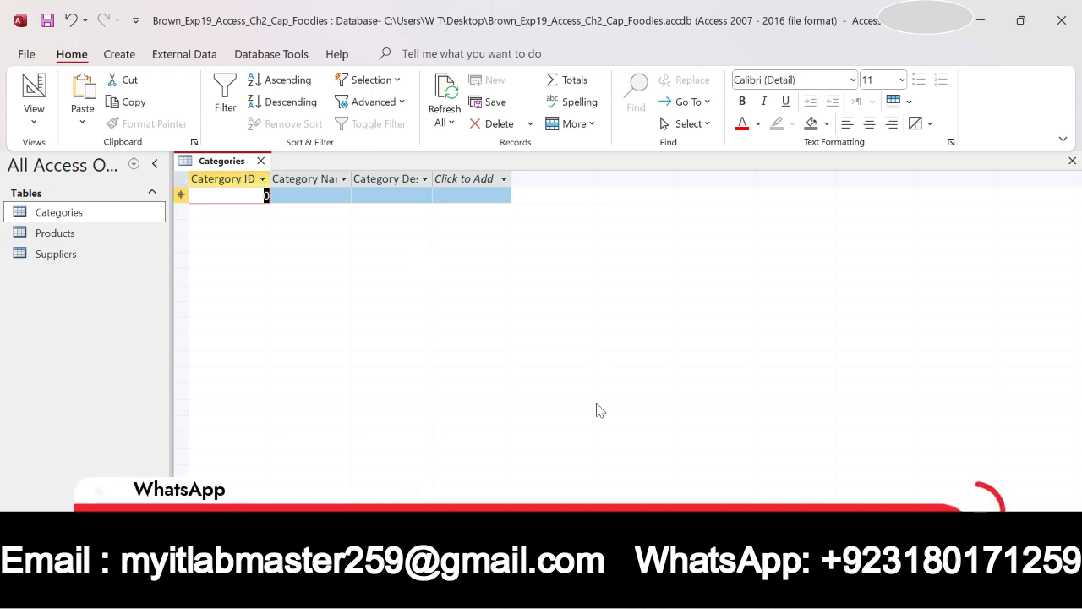
Switch to Word and highlight the completed step 7 instruction text in yellow.
key(alt+Tab)
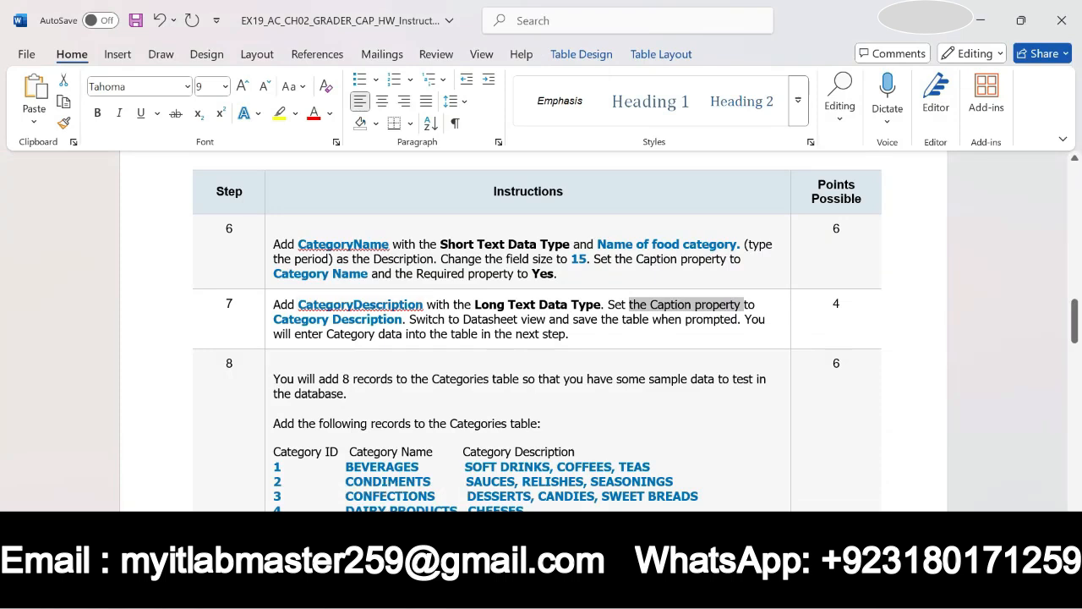
drag(274, 304, 570, 334)
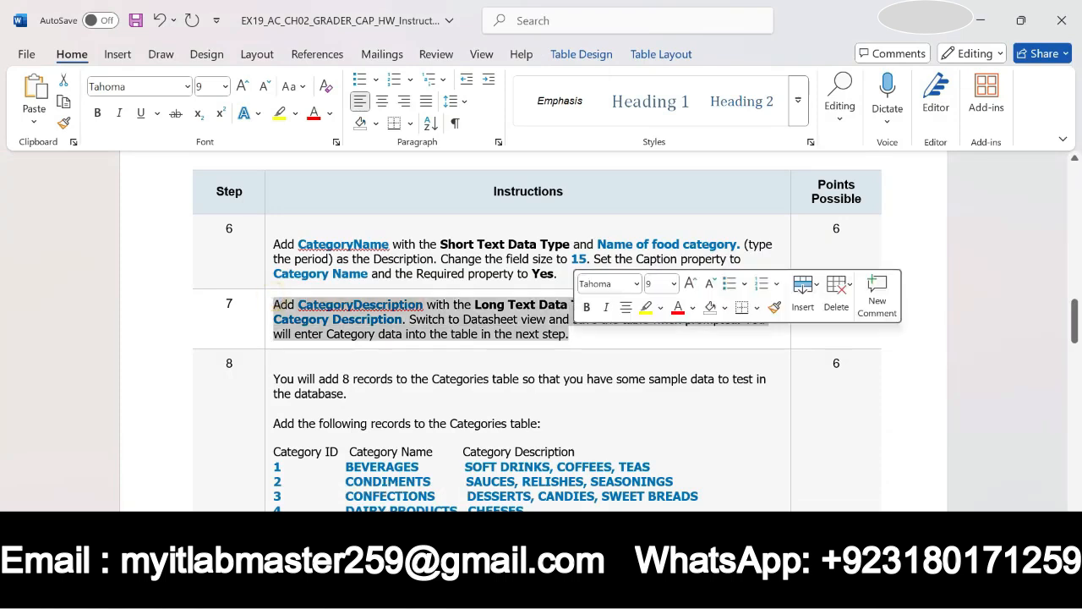
click(644, 307)
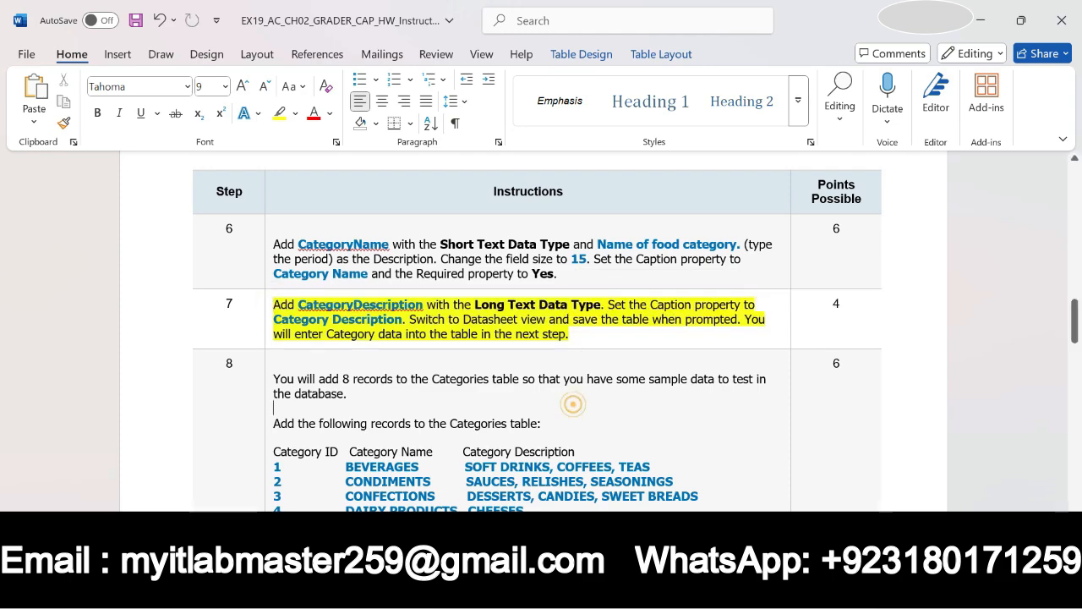
Copy the first record's category name BEVERAGES and description SOFT DRINKS, COFFEES, TEAS from step 8.
scroll(572, 403, down, 2)
scroll(541, 330, down, 3)
scroll(541, 330, up, 1)
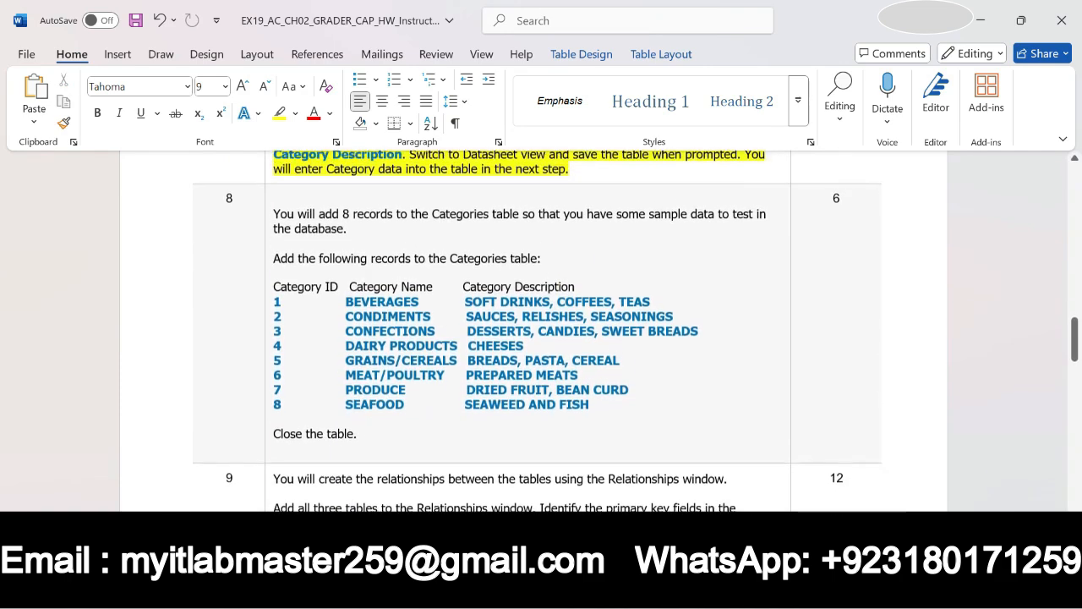
scroll(541, 330, up, 2)
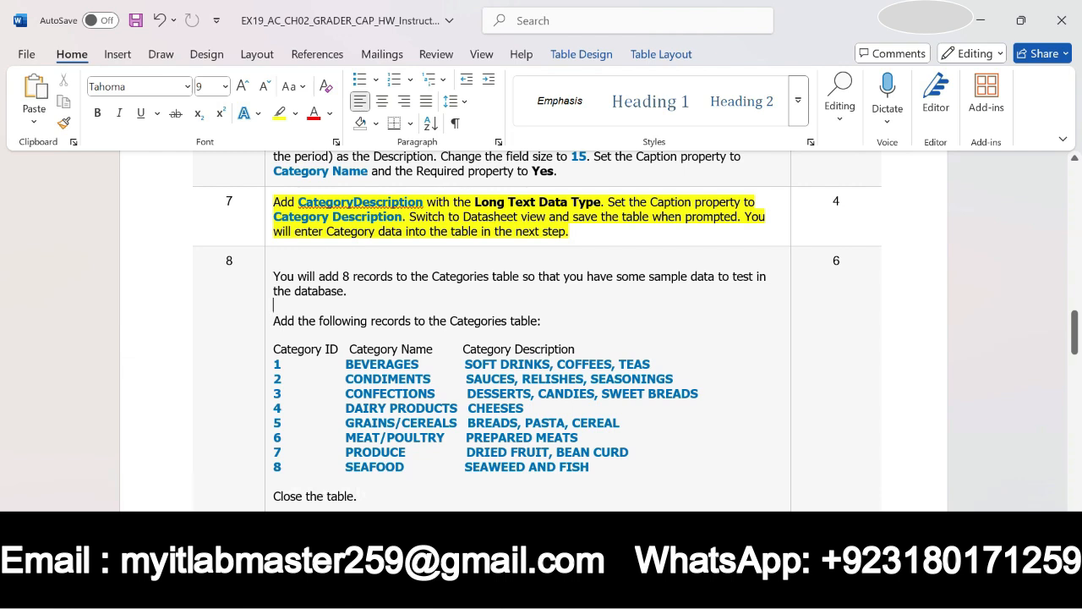
drag(347, 364, 418, 369)
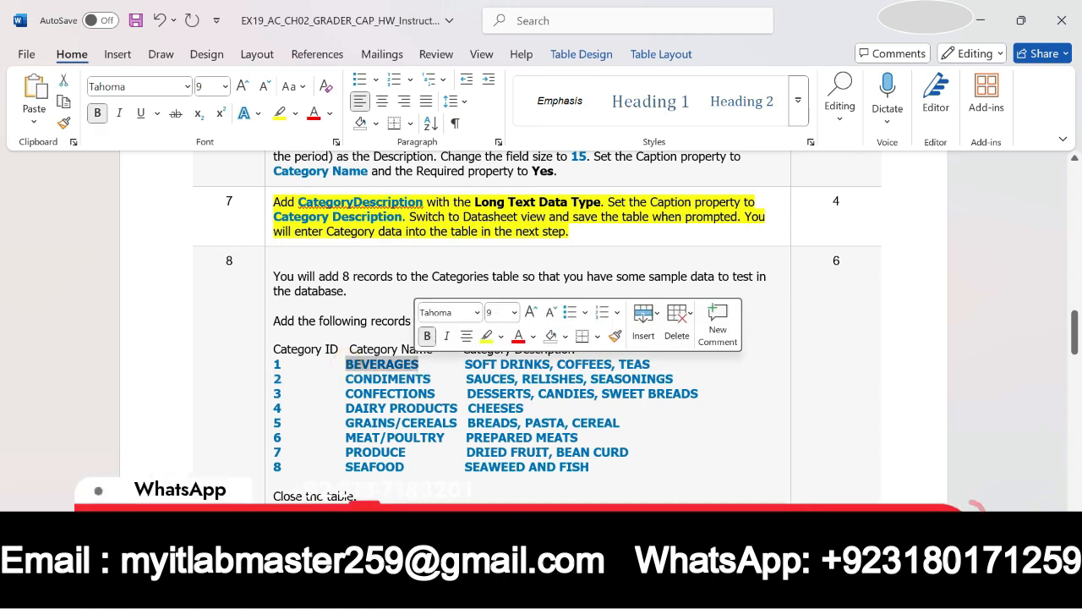
click(466, 363)
drag(466, 363, 650, 364)
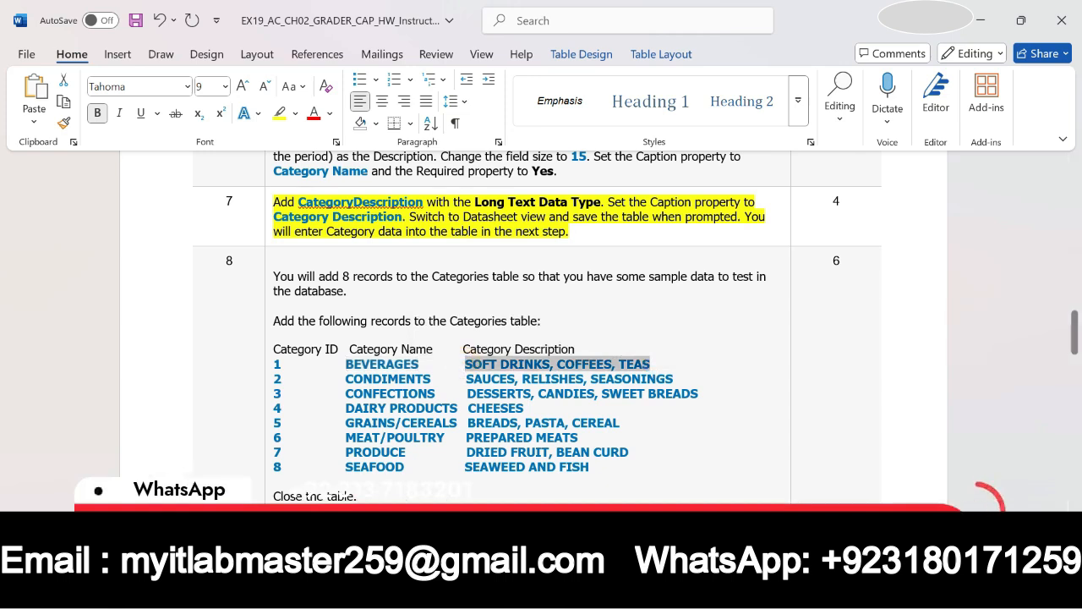
Return to Access and enter the first Categories record: ID 1, name BEVERAGES, description SOFT DRINKS, COFFEES, TEAS.
click(614, 589)
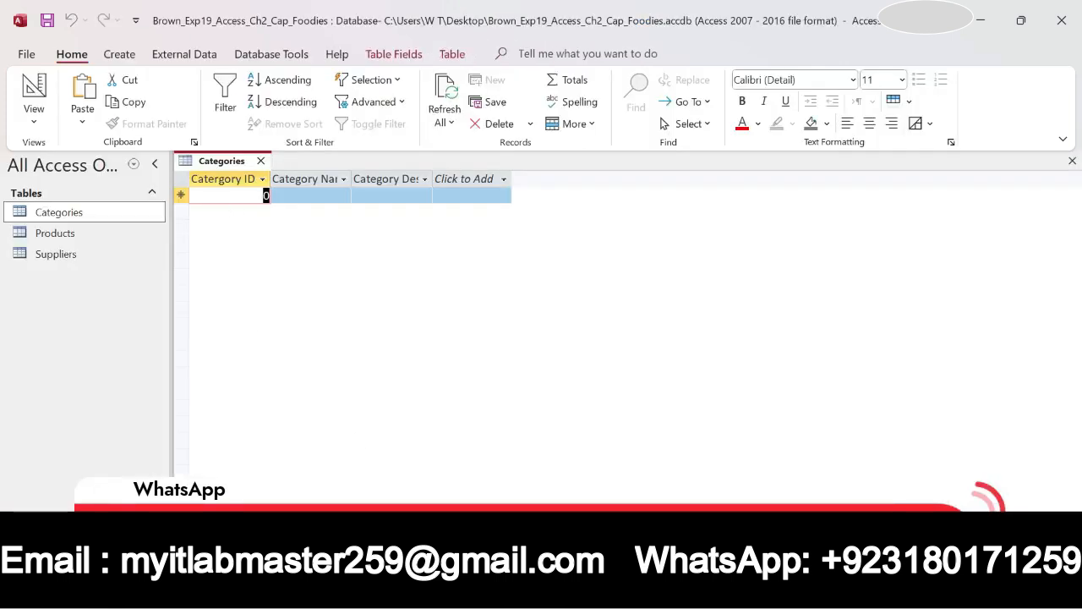
text(1)
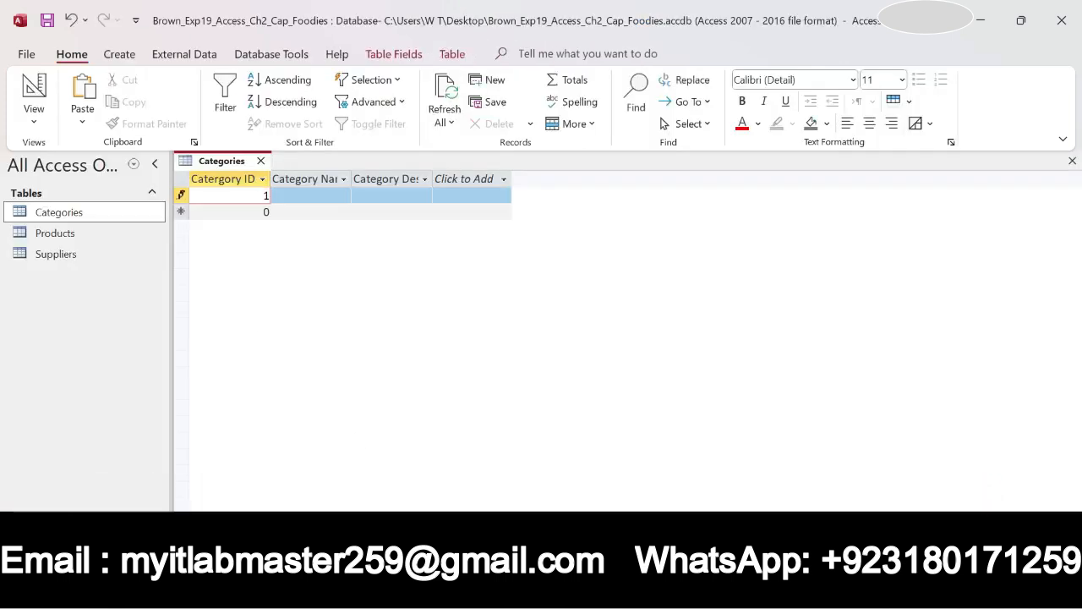
key(Tab)
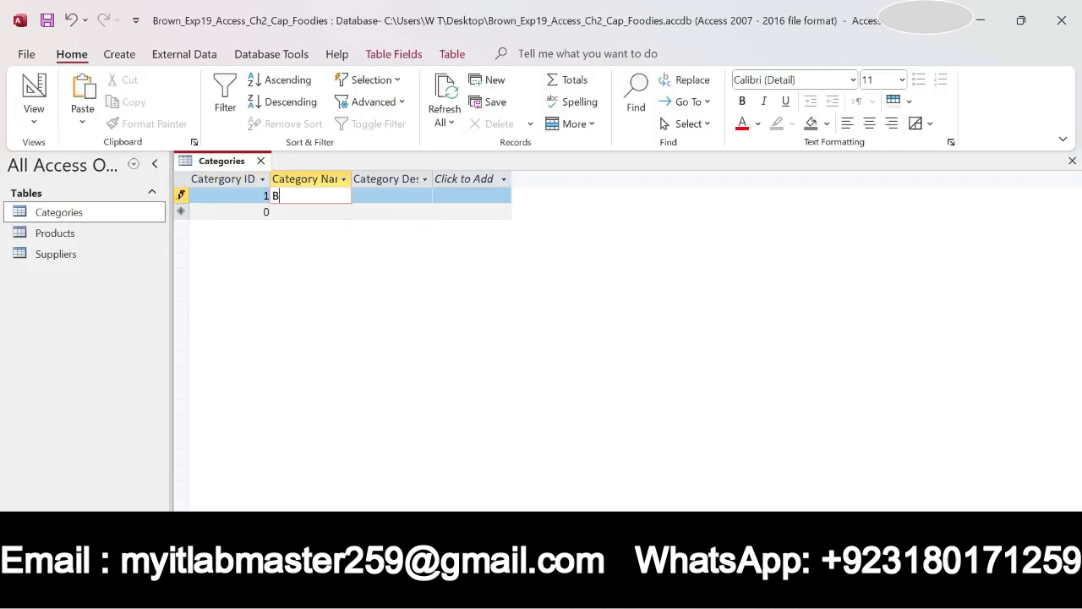
text(BEVERAGES)
key(Tab)
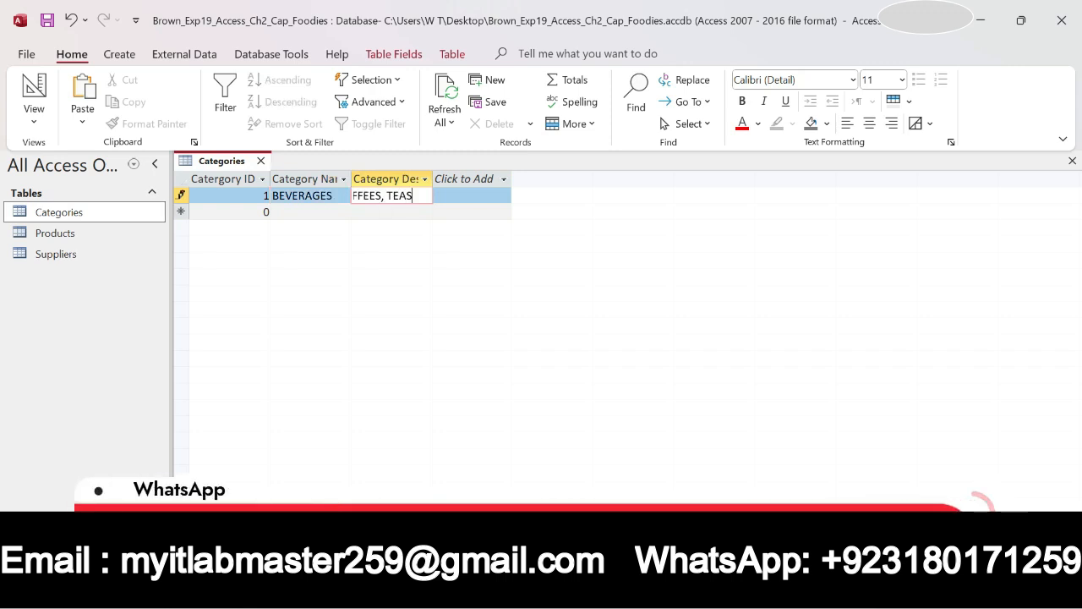
key(Tab)
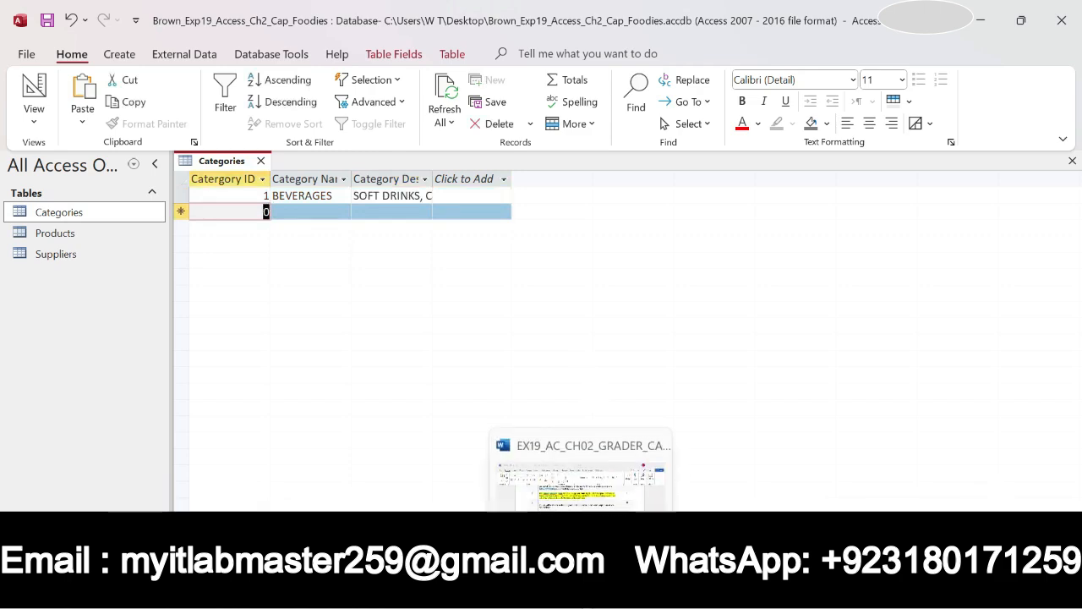
Switch to Word and select the second record's category name CONDIMENTS in step 8.
click(579, 591)
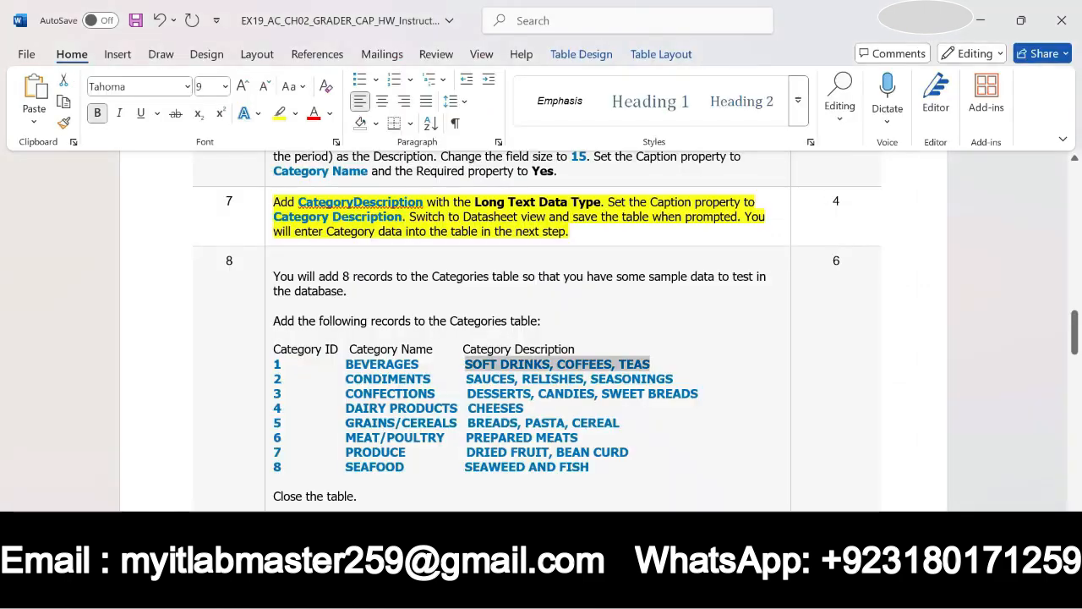
click(346, 378)
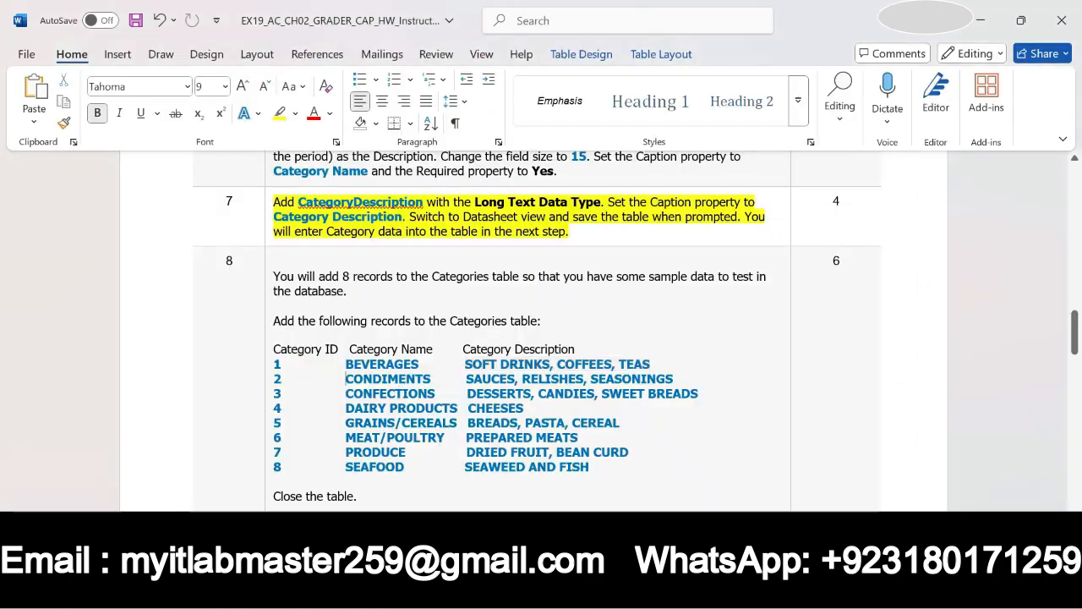